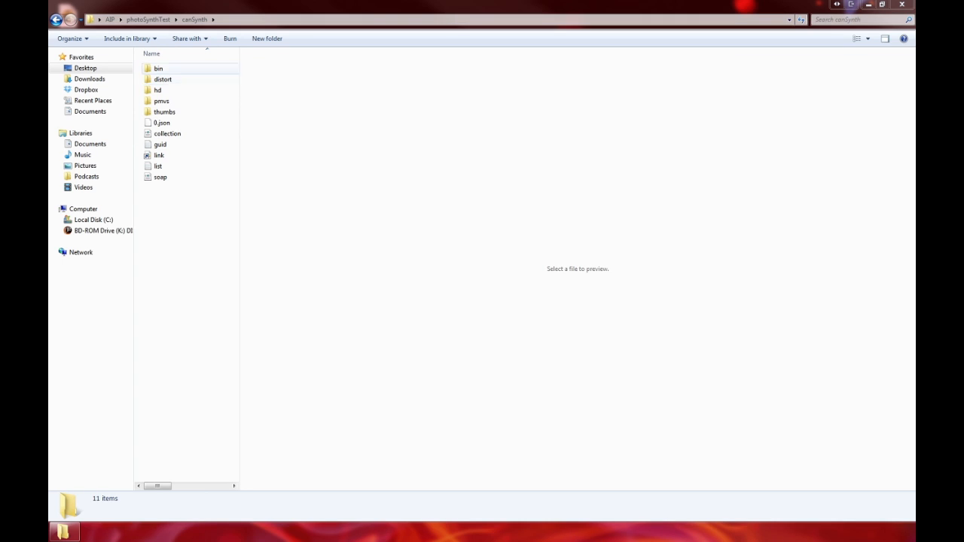
- Open the distort folder inside canSynth and compare the first two can photos, 00000000 and 00000001
double_click(158, 90)
key(BackSpace)
double_click(159, 79)
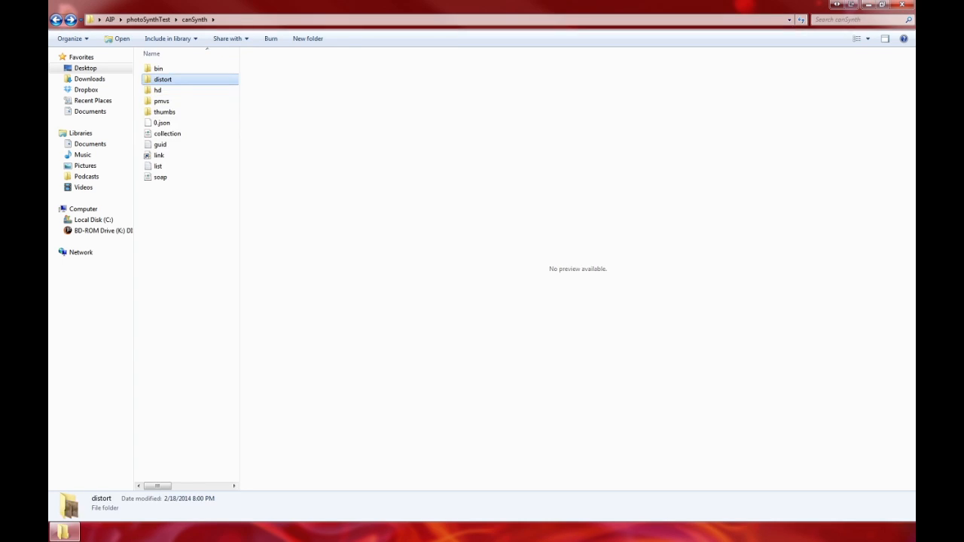
click(168, 71)
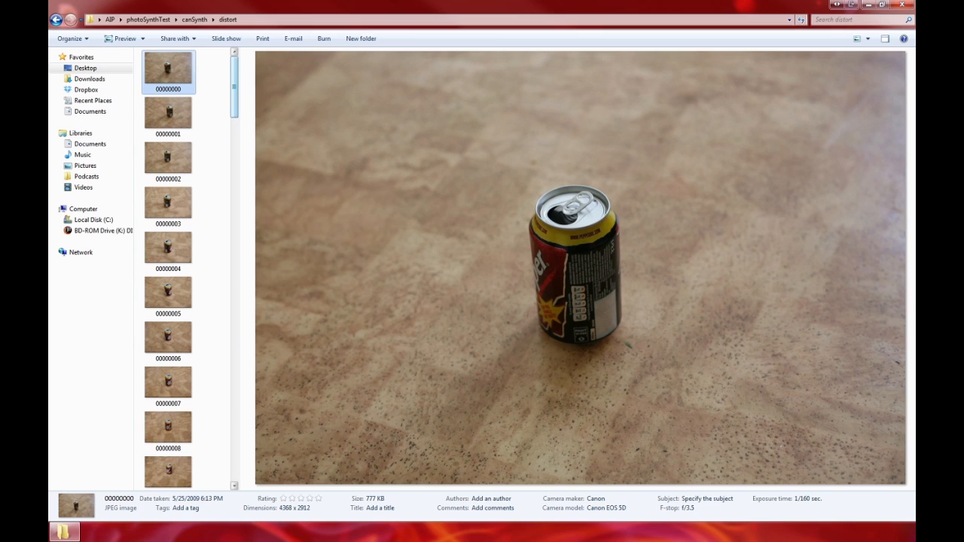
key(Down)
key(Up)
key(Down)
key(Up)
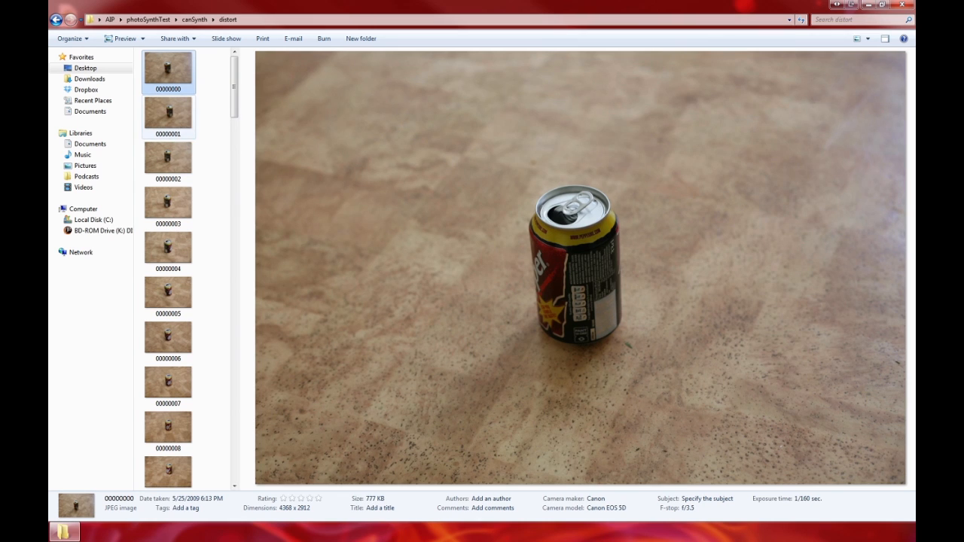
key(Down)
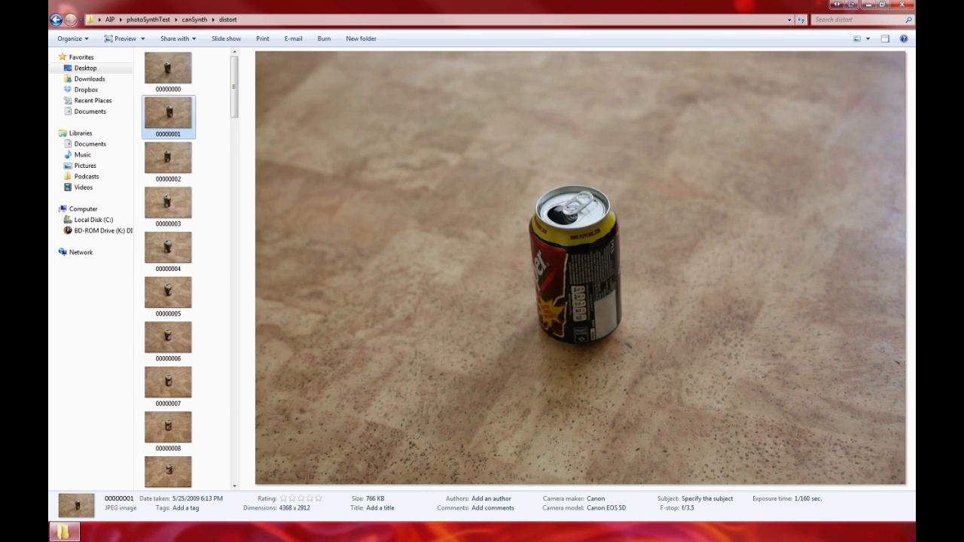
key(Up)
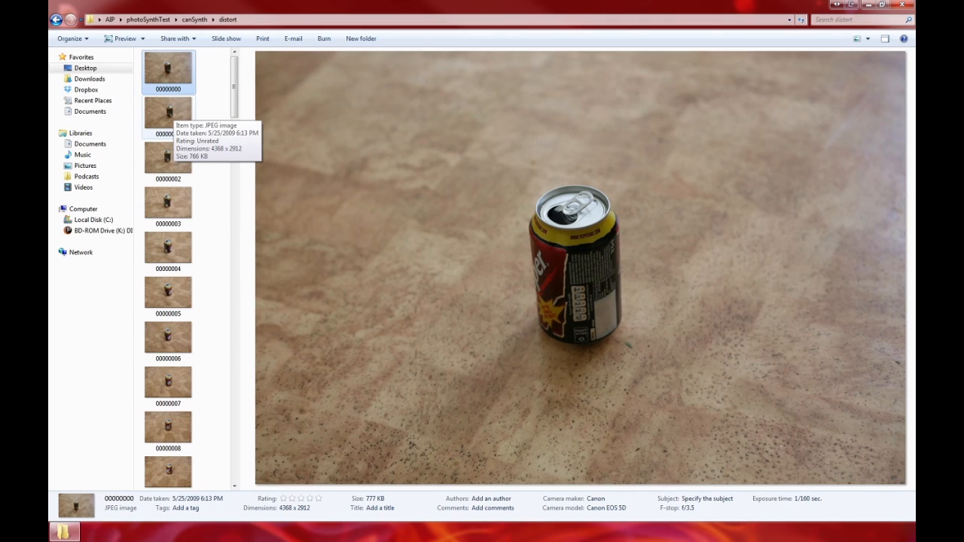
- Look through the sequence of can photos in the distort folder past 00000030 and return to the canSynth folder
key(Down)
key(Down)
key(Down)
key(Down)
key(Down)
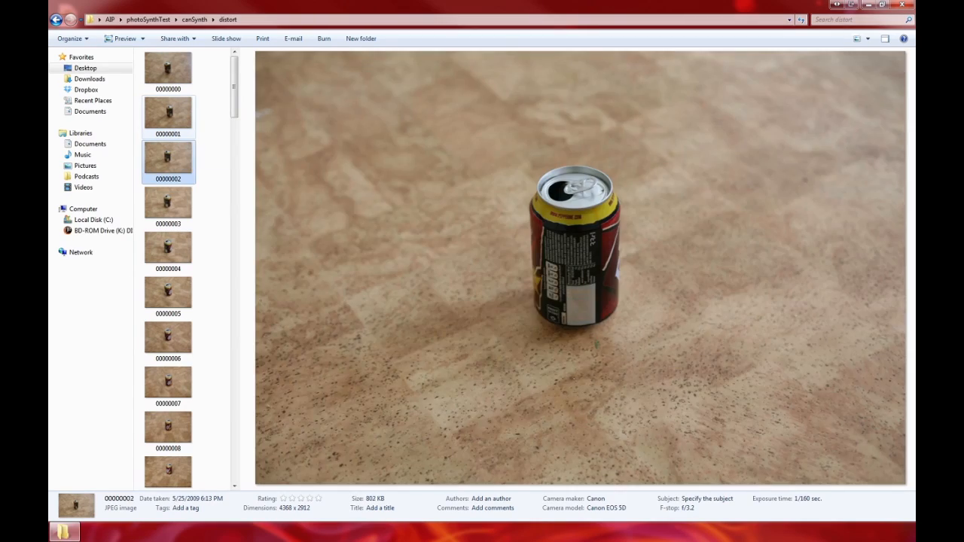
key(Down)
key(Down)
key(Down)
key(Down)
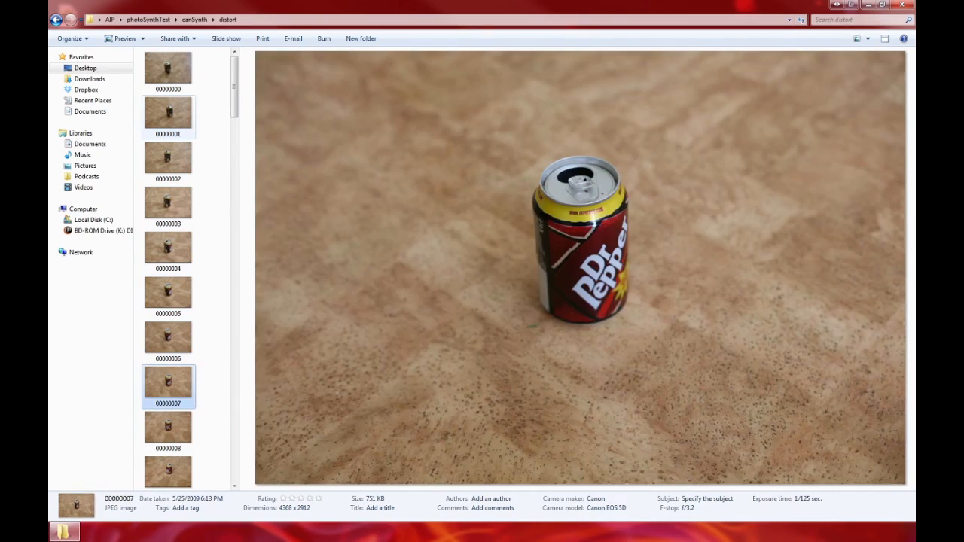
key(Down)
key(Down)
key(Down)
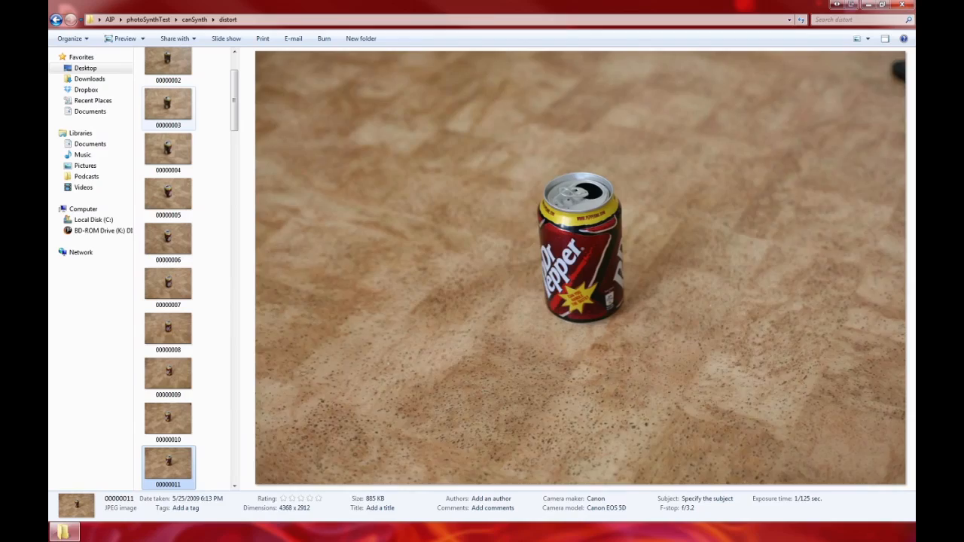
key(Down)
key(Down)
key(Down)
key(Down)
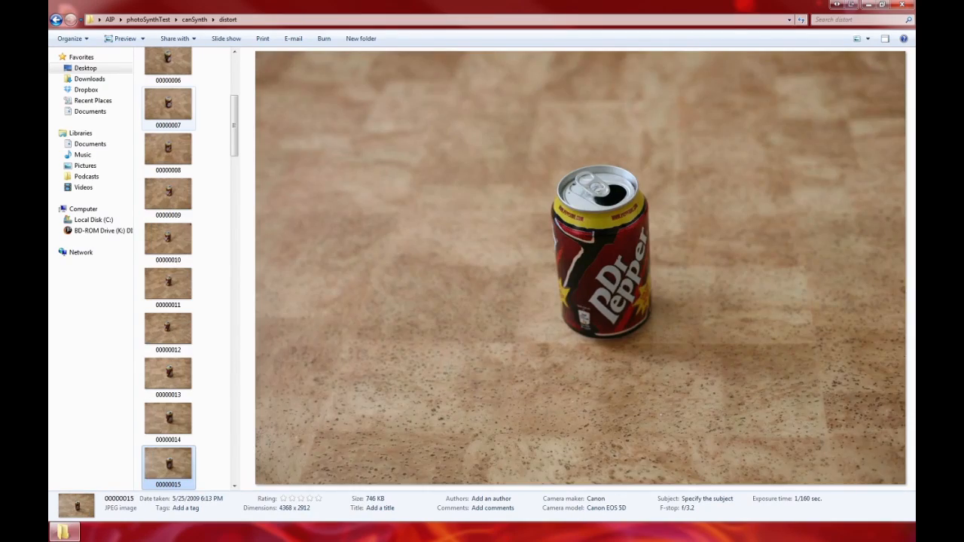
key(Down)
key(Down)
key(Down)
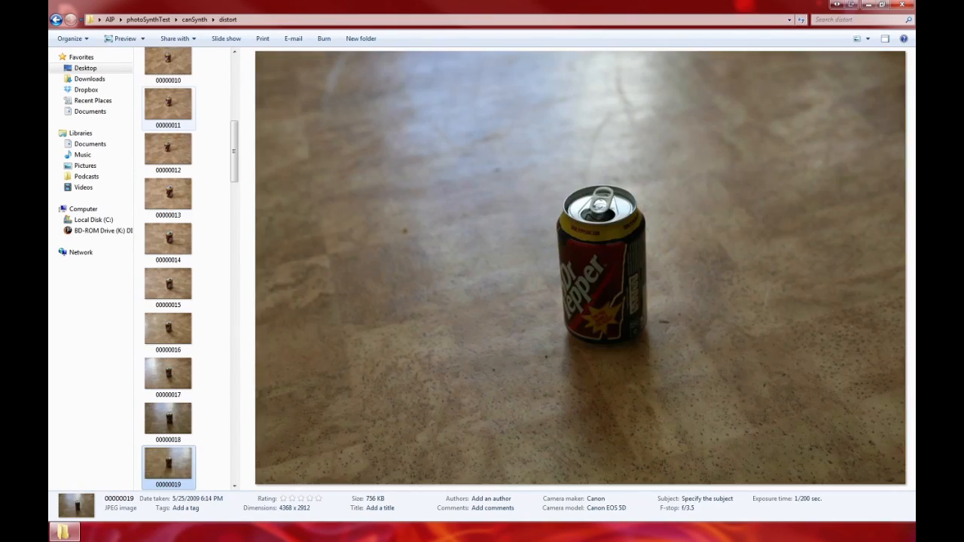
key(Down)
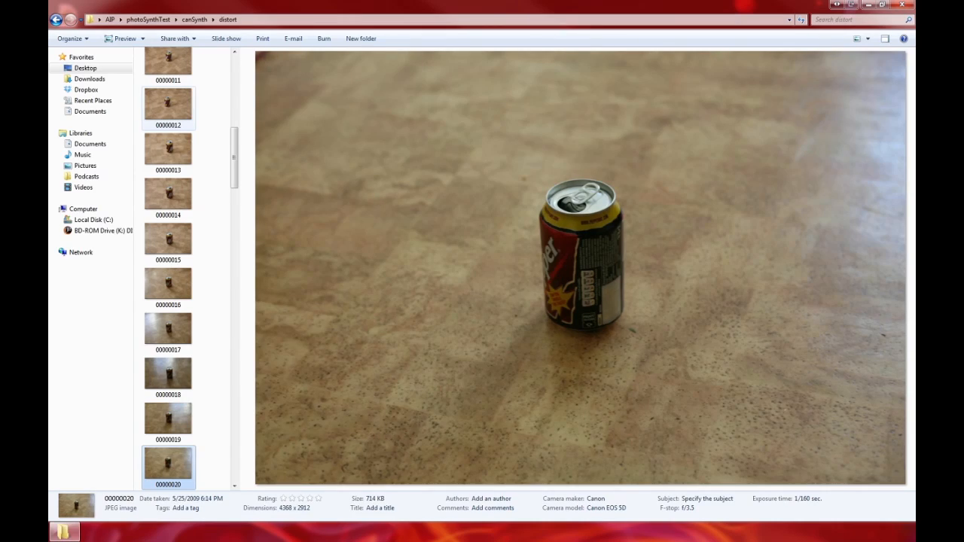
key(Down)
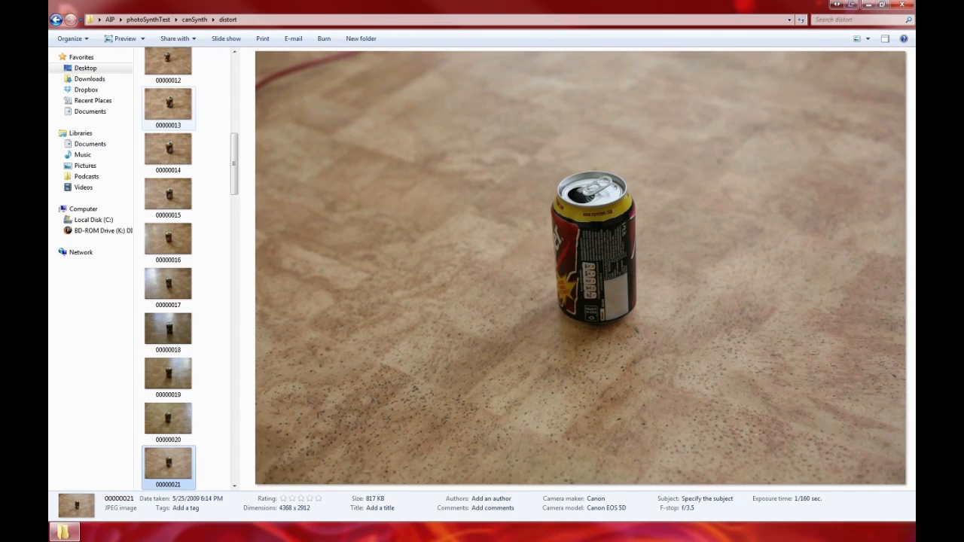
key(Down)
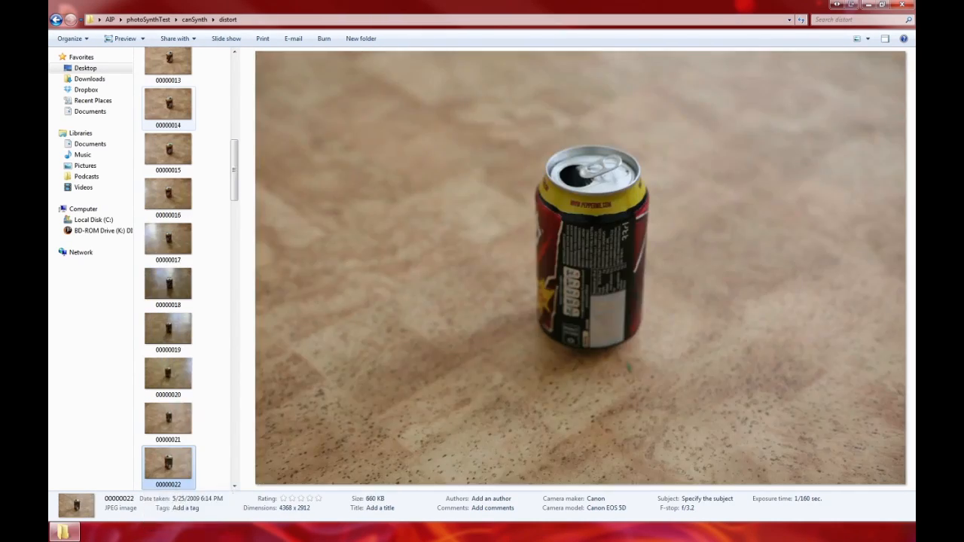
key(Down)
key(Down)
key(Down)
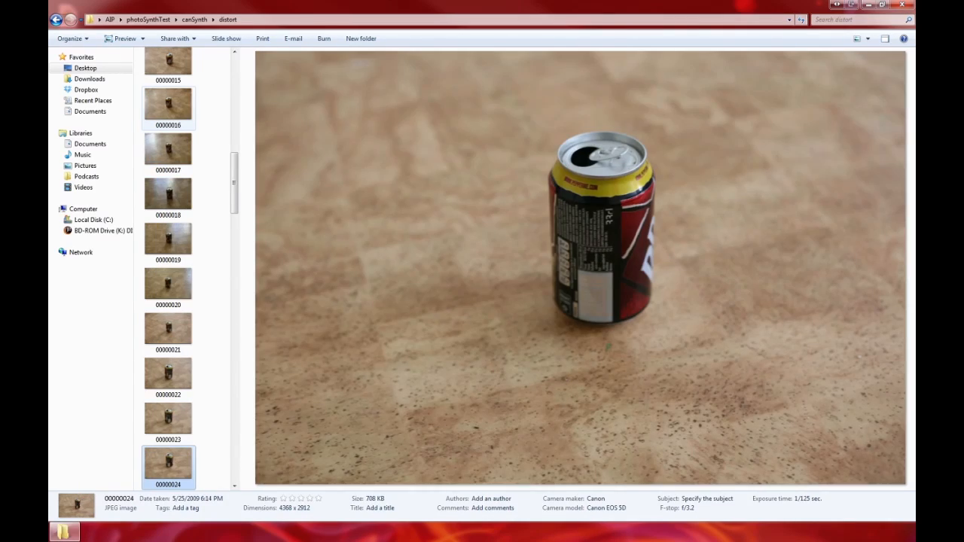
key(Down)
key(Down)
key(Down)
key(Down)
key(Down)
key(Down)
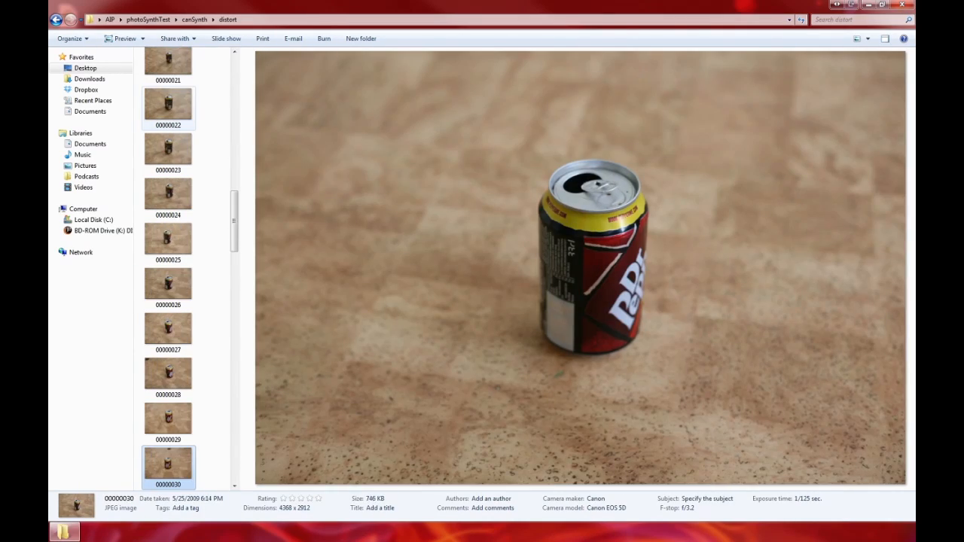
key(Down)
key(Down)
key(BackSpace)
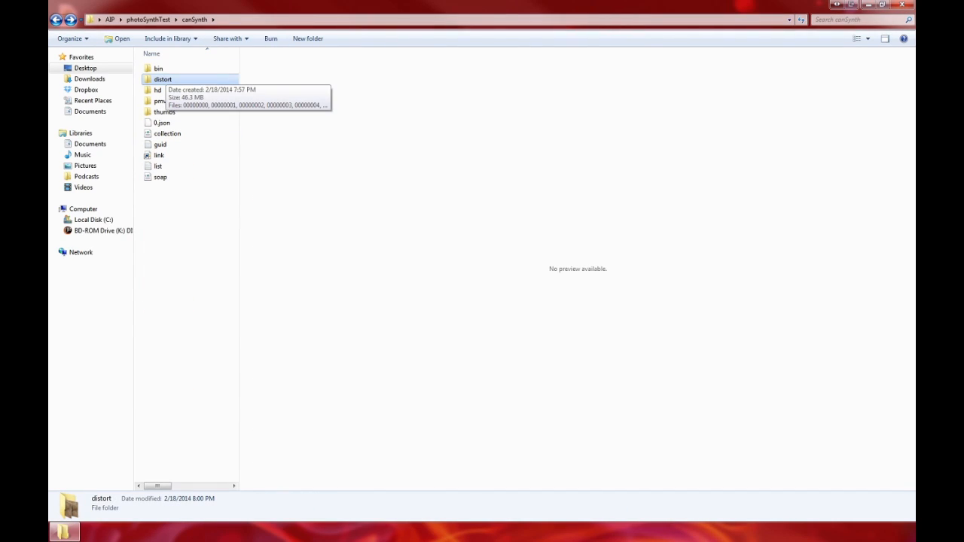
click(197, 219)
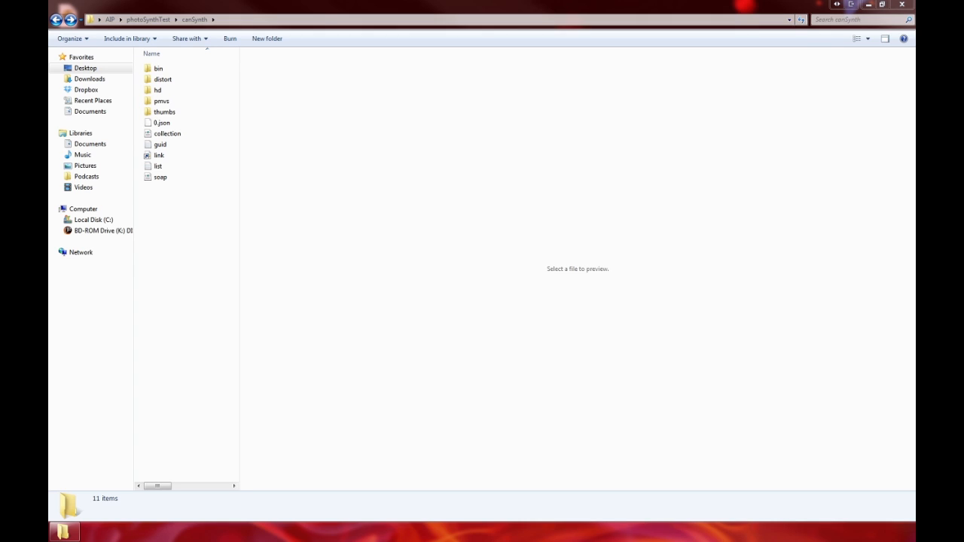
- Bring the PhotoSynthToolkit11 folder window into view and run the 1 - Download Synth script
drag(914, 30, 439, 7)
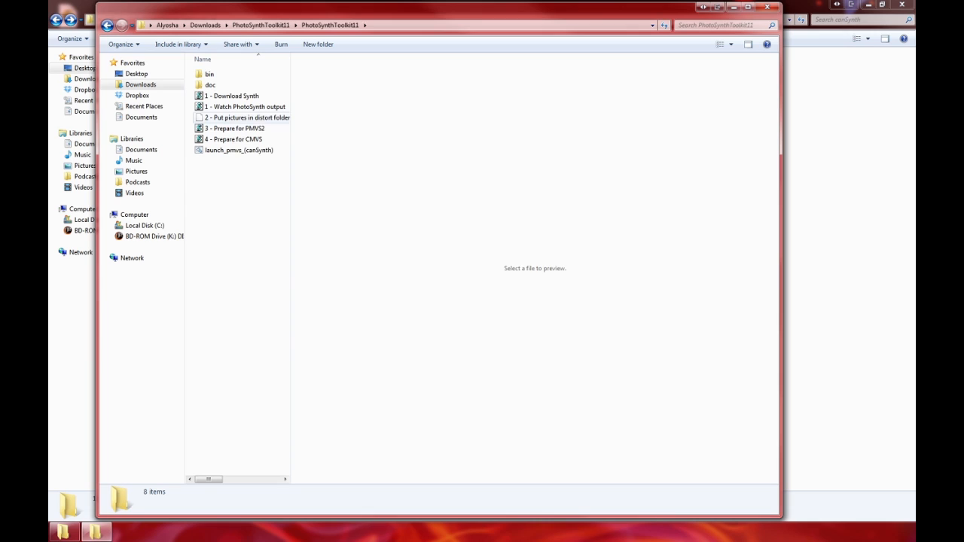
double_click(231, 95)
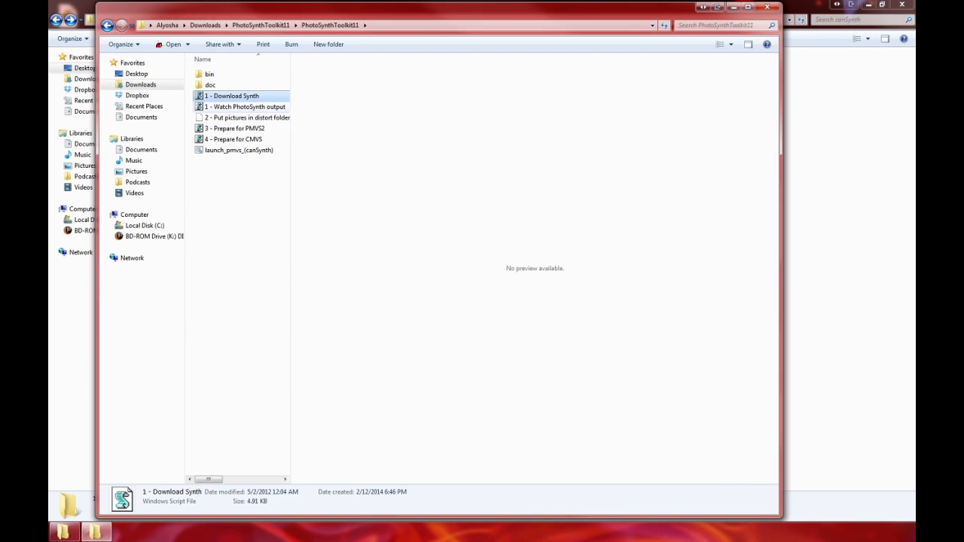
- Switch to Firefox, open the Ladybower Reservoir panorama from Photosynth's Explore page and copy its URL
drag(914, 22, 452, 1)
click(391, 65)
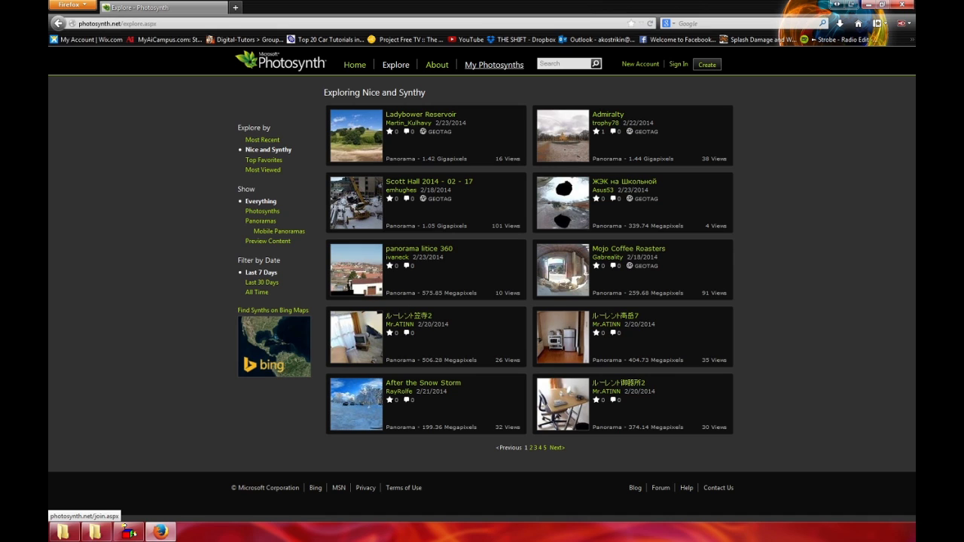
click(420, 114)
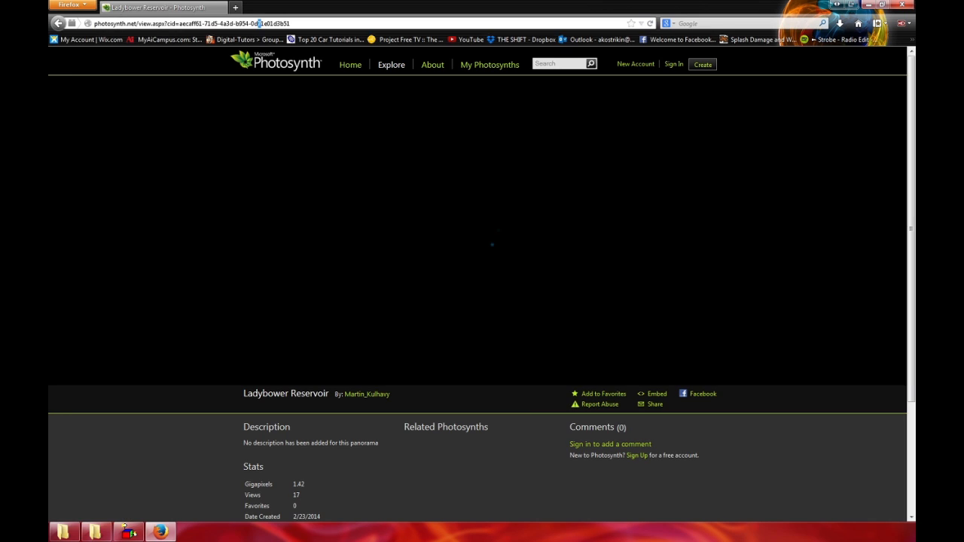
click(260, 24)
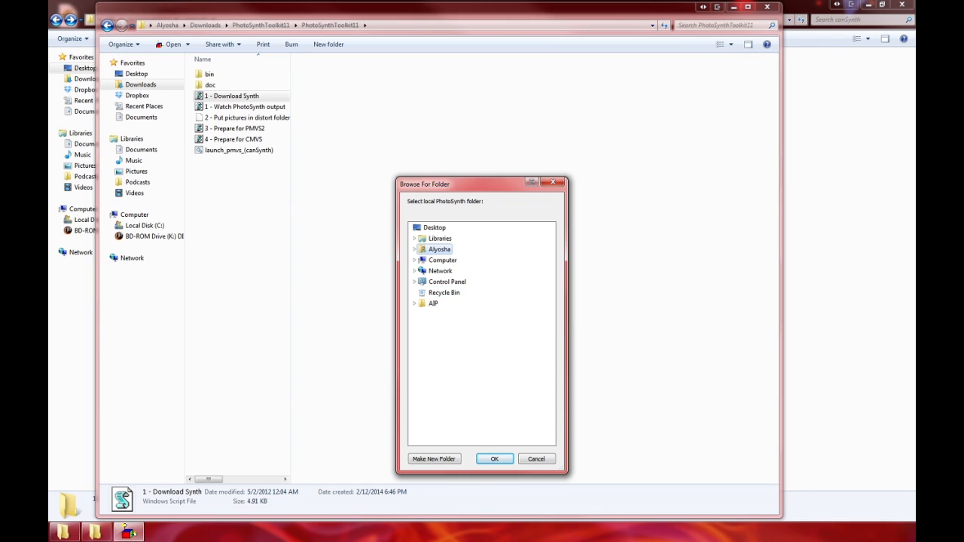
- Restart the 1 - Download Synth script and create a new folder named test inside AIP as the local PhotoSynth folder
click(536, 459)
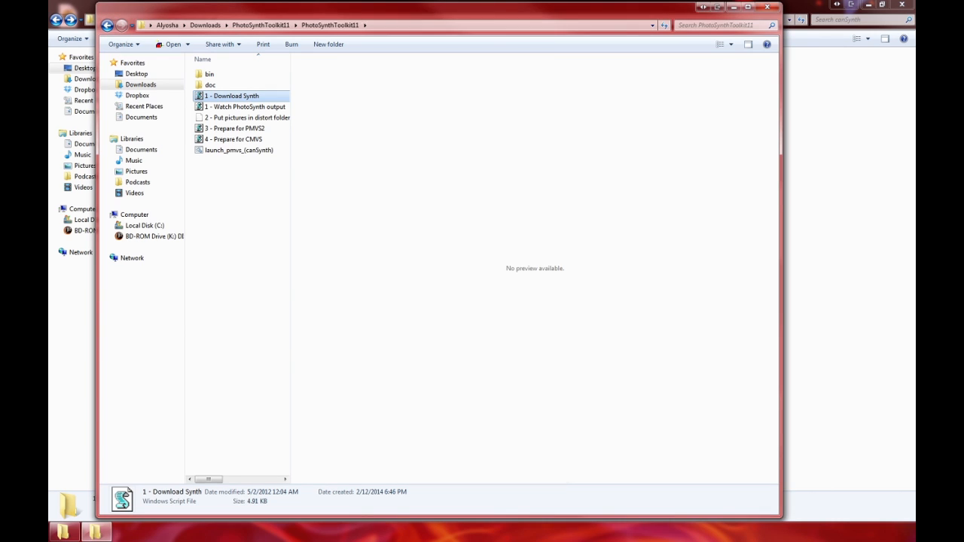
double_click(226, 96)
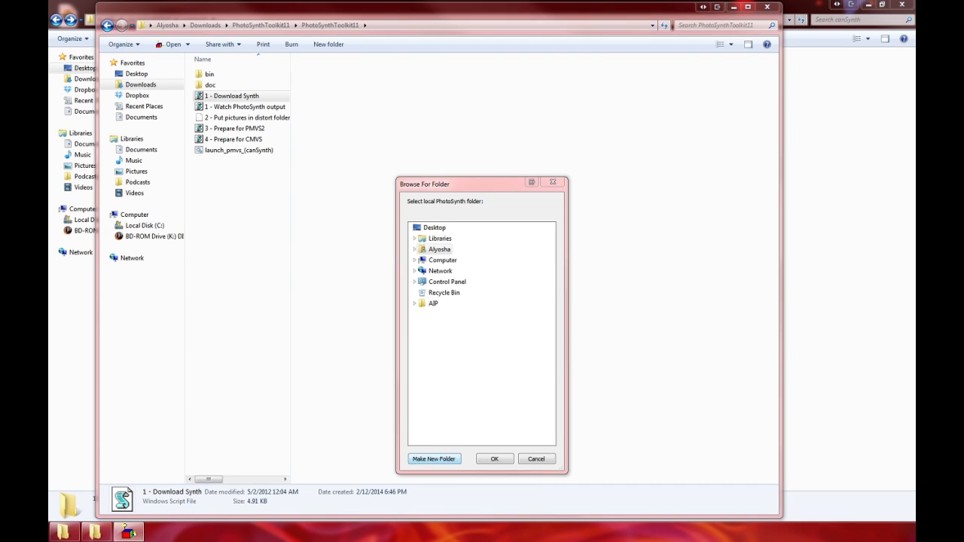
click(433, 303)
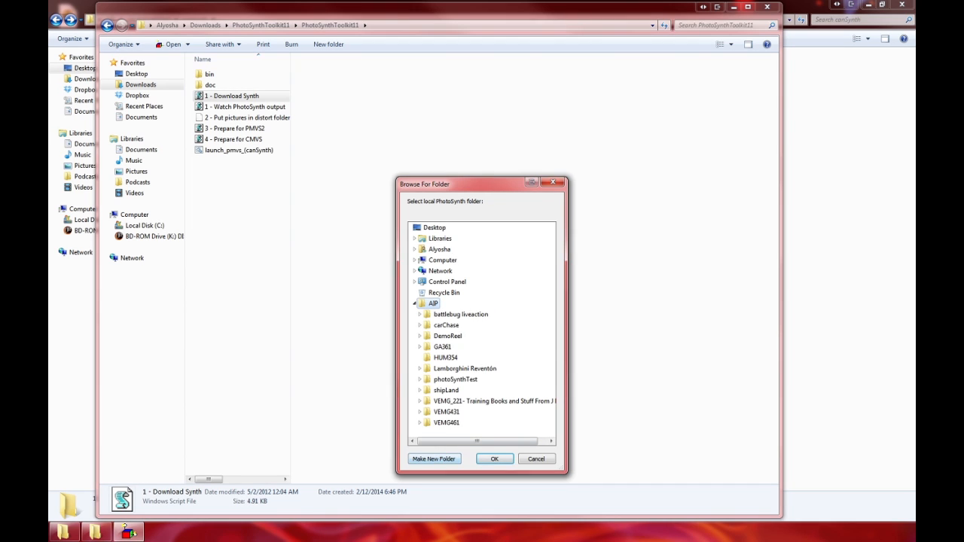
click(434, 459)
text(test)
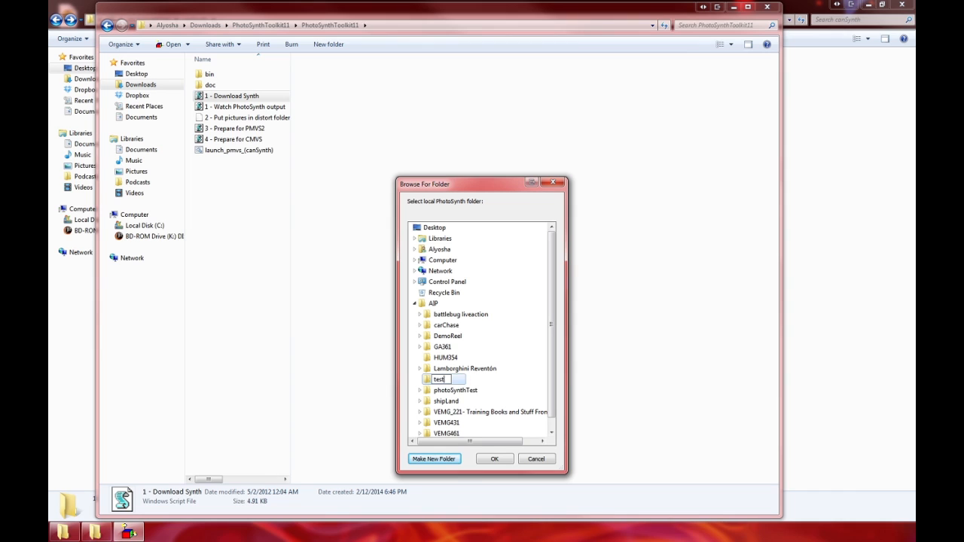
key(Return)
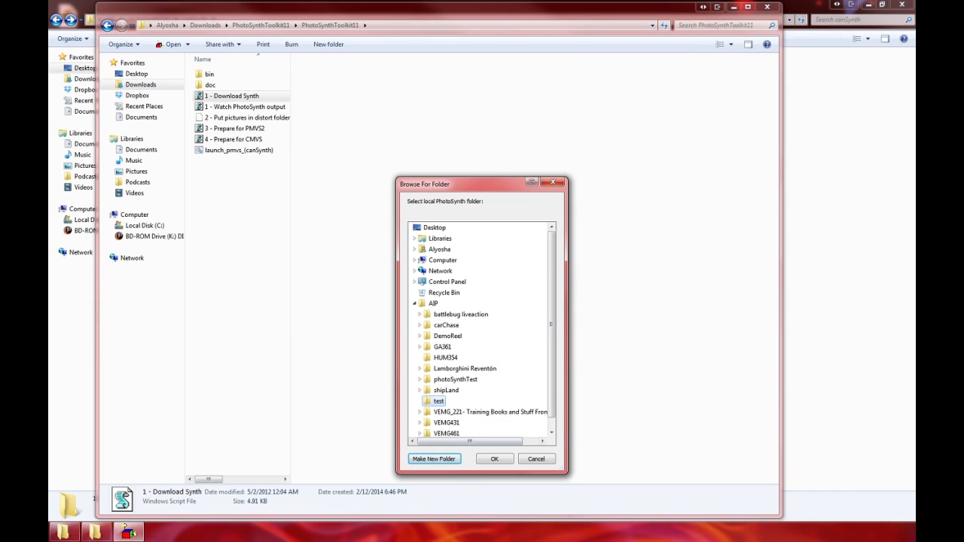
click(494, 459)
- Supply the copied Ladybower Reservoir URL to PhotoSynth Grabber, accepting the thumbnail pictures and declining the HD pictures
key(ctrl+v)
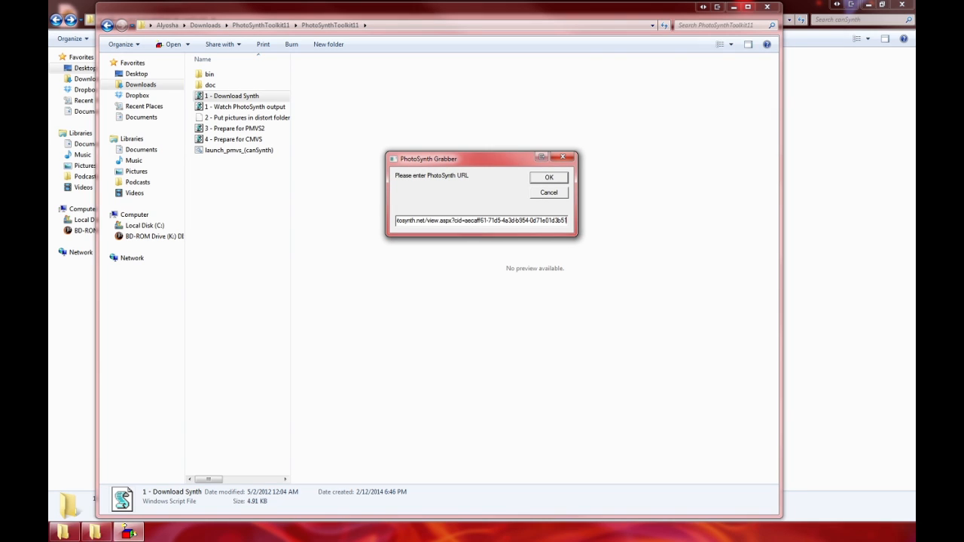
key(Return)
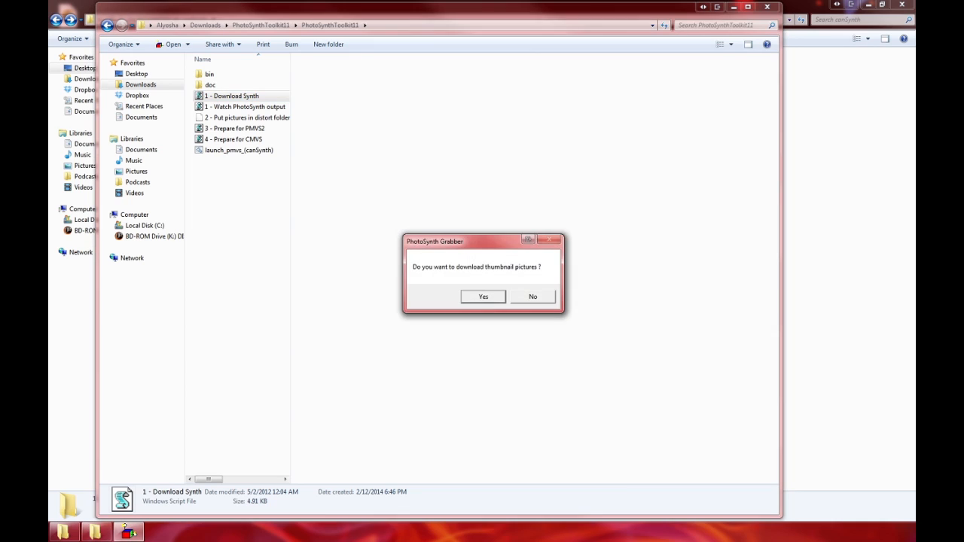
key(Return)
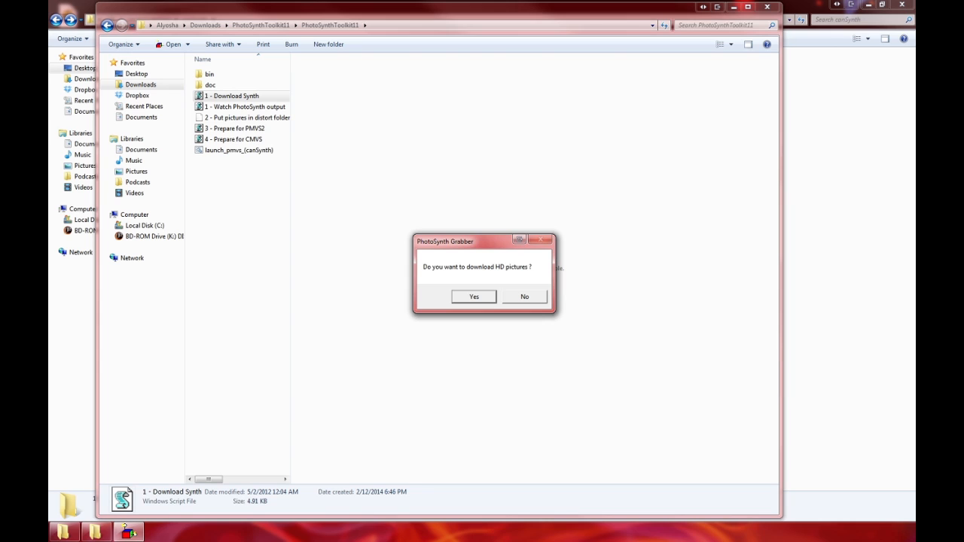
click(524, 296)
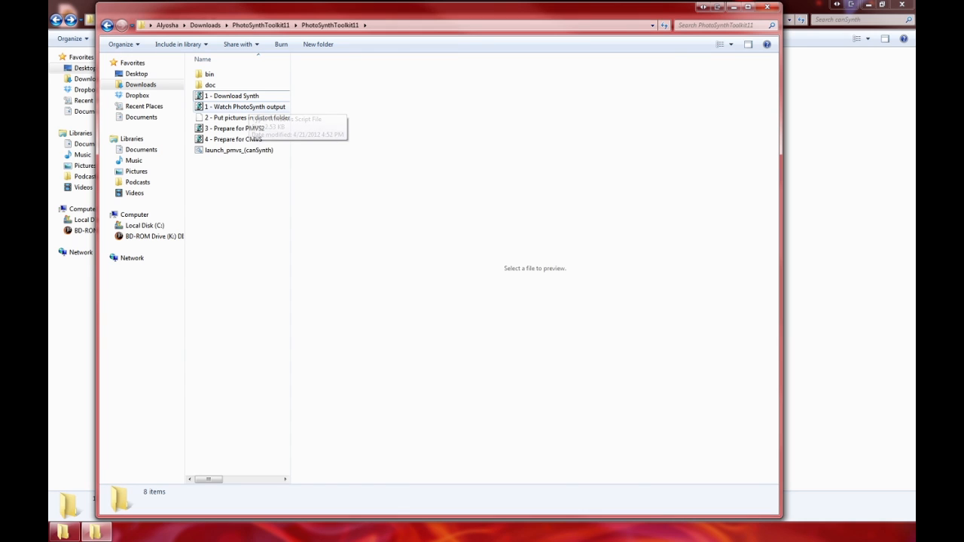
- Move the PhotoSynthToolkit11 window aside to expose the canSynth file list and select the 3 - Prepare for PMVS2 script
drag(316, 9, 426, 13)
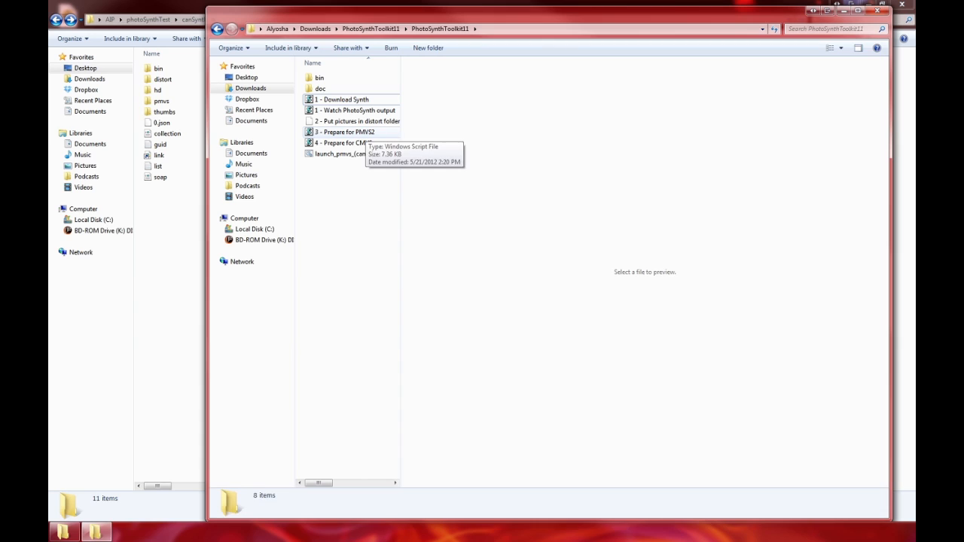
click(348, 132)
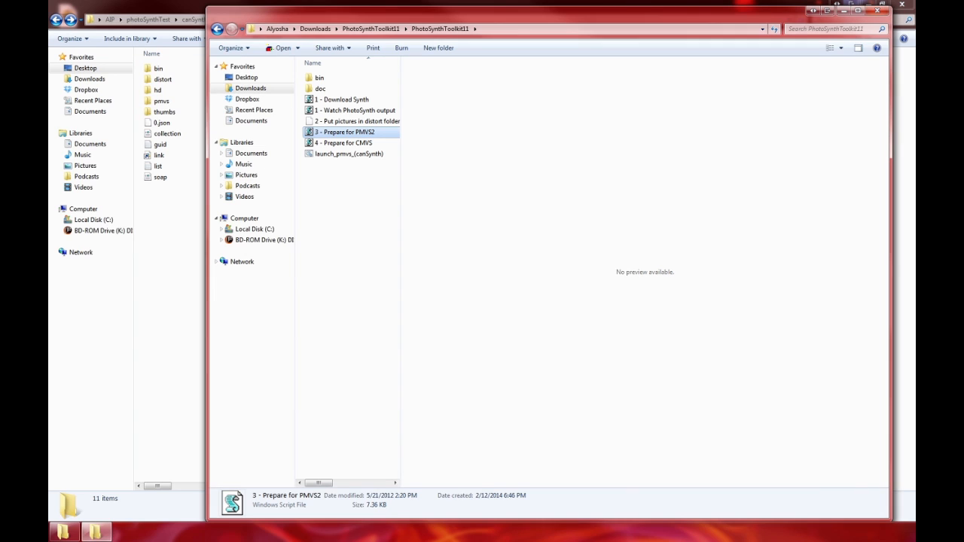
- Bring the canSynth folder forward and examine the contents of its hd and distort subfolders
click(166, 9)
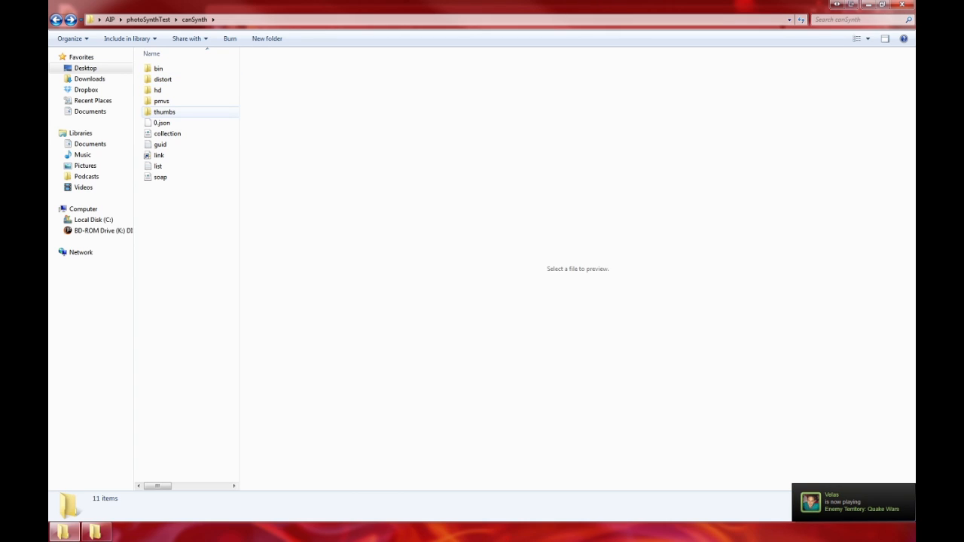
double_click(158, 90)
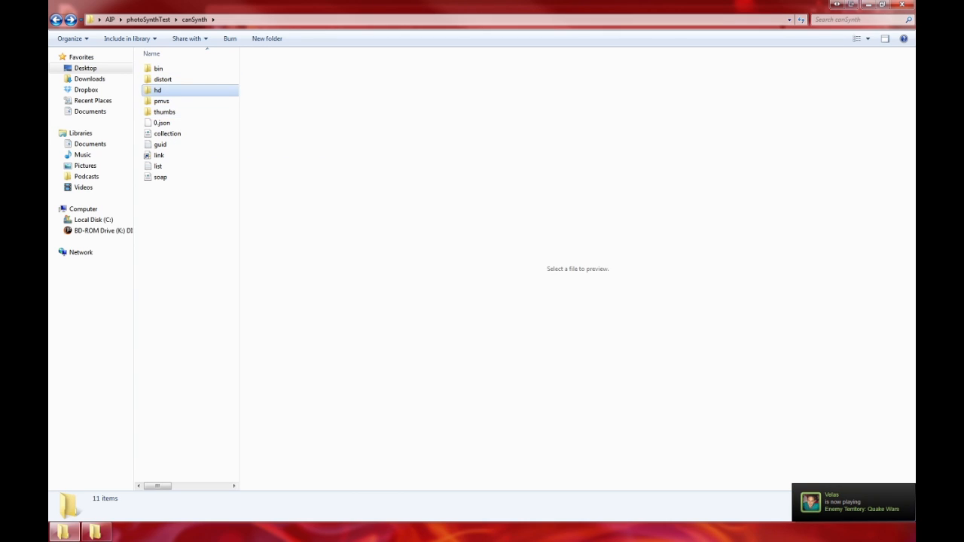
drag(169, 69, 185, 235)
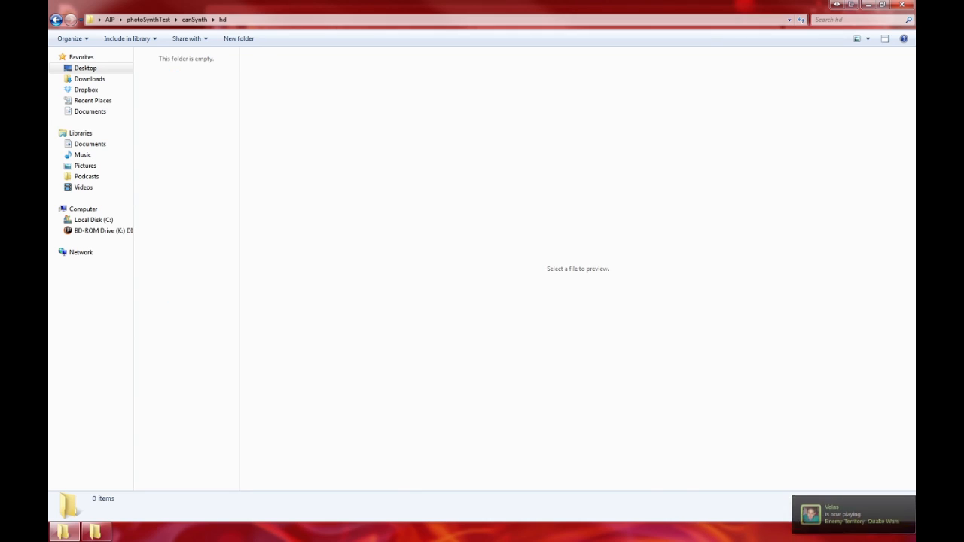
key(BackSpace)
click(162, 79)
double_click(163, 79)
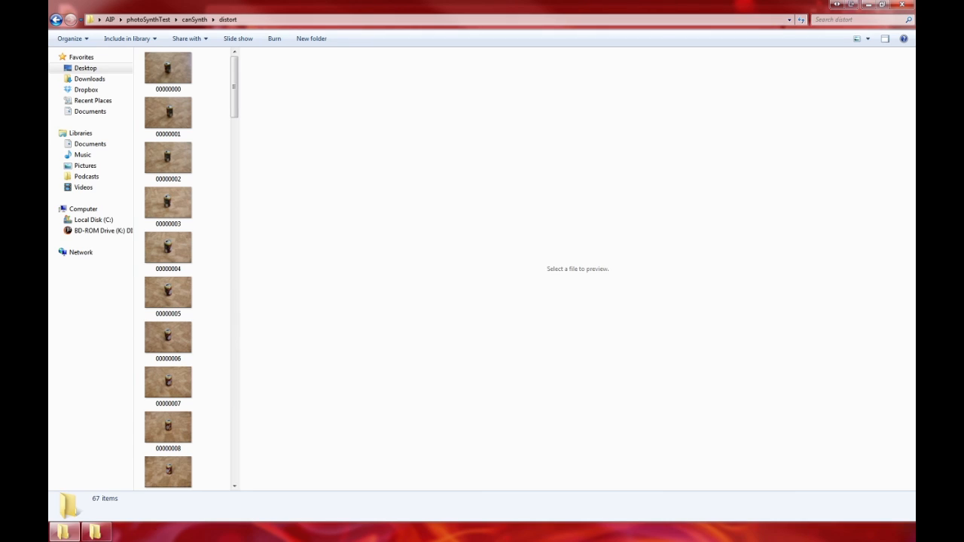
key(alt+Left)
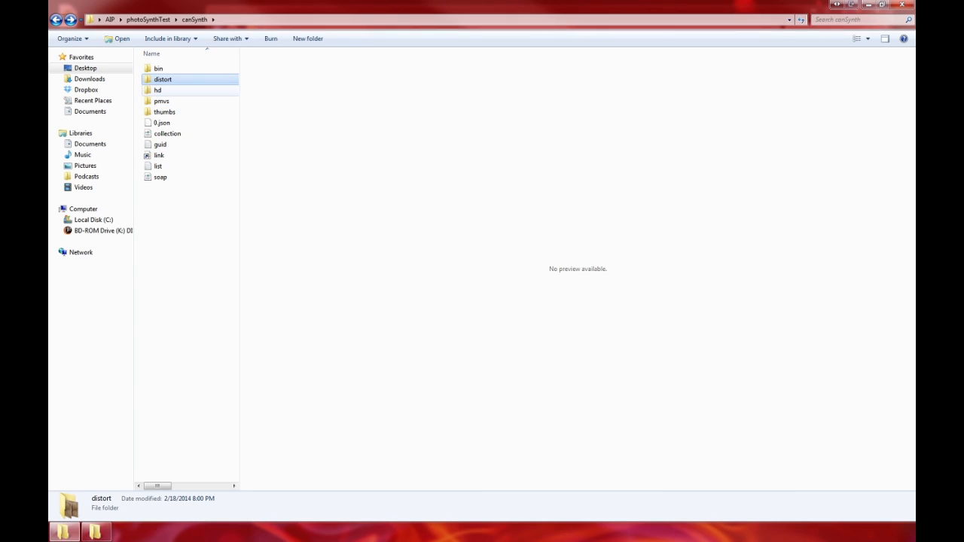
click(162, 90)
double_click(162, 79)
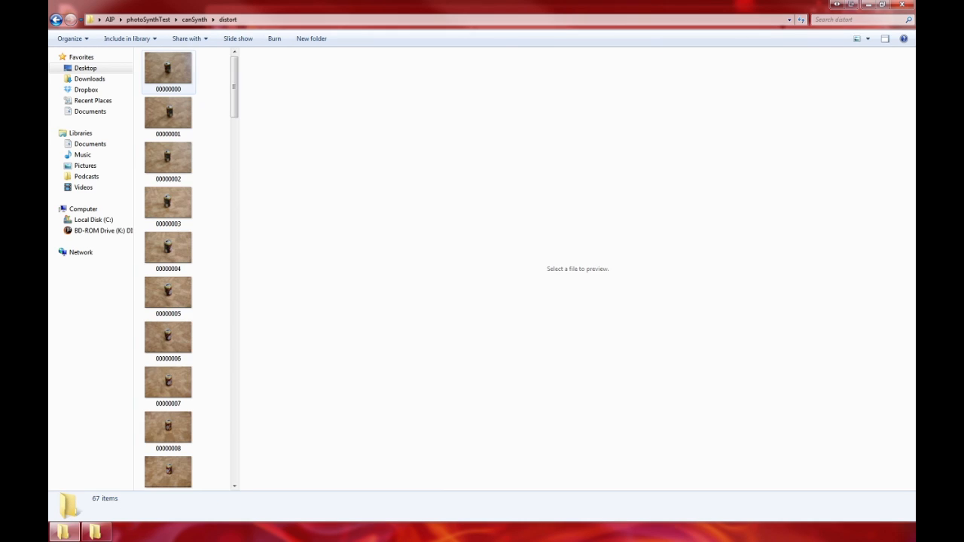
key(alt+Left)
- Preview the launch_pmvs_(canSynth) batch file in the PhotoSynthToolkit11 folder, and close that folder window
click(95, 533)
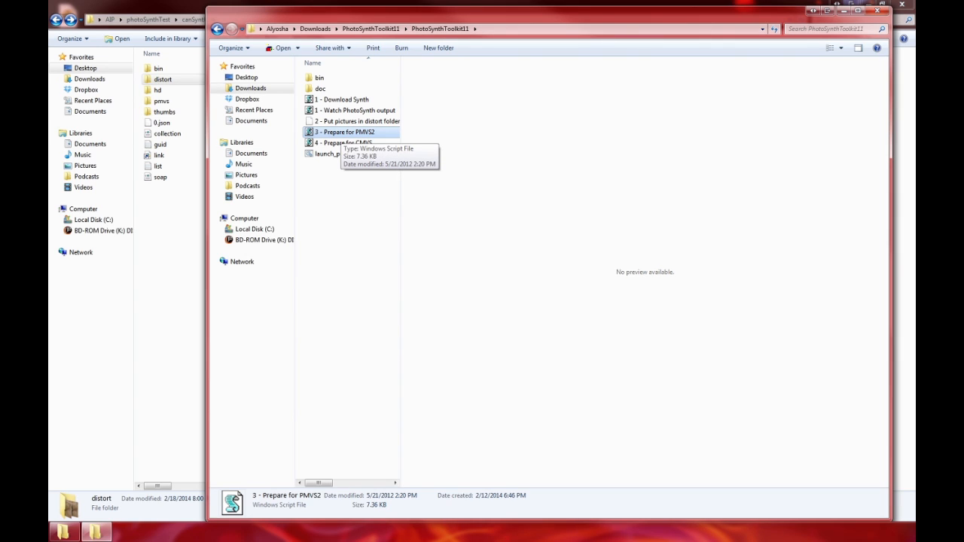
click(342, 194)
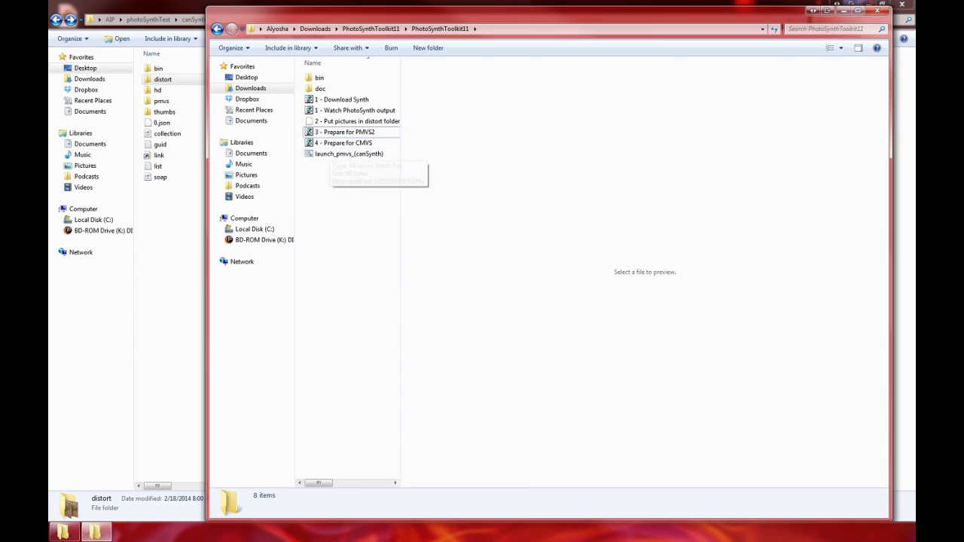
click(348, 154)
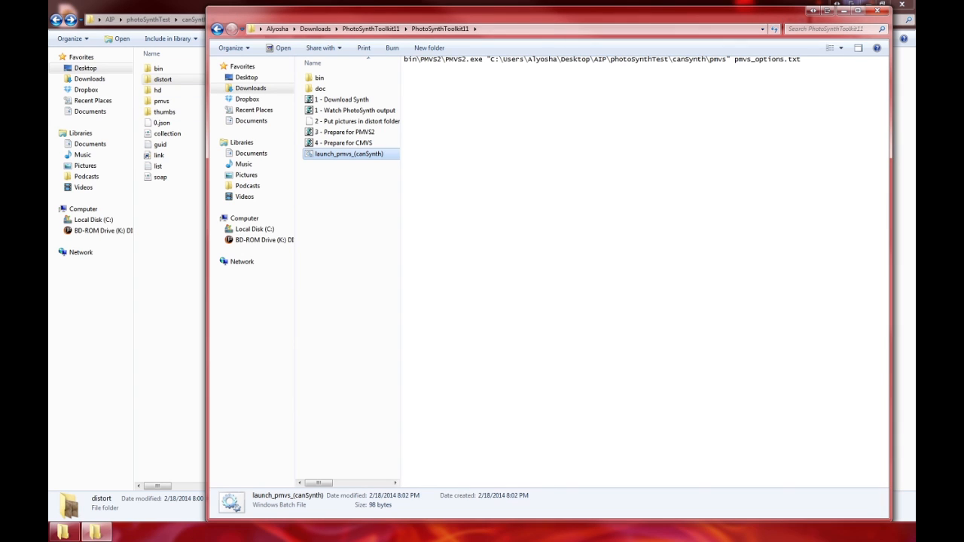
click(876, 10)
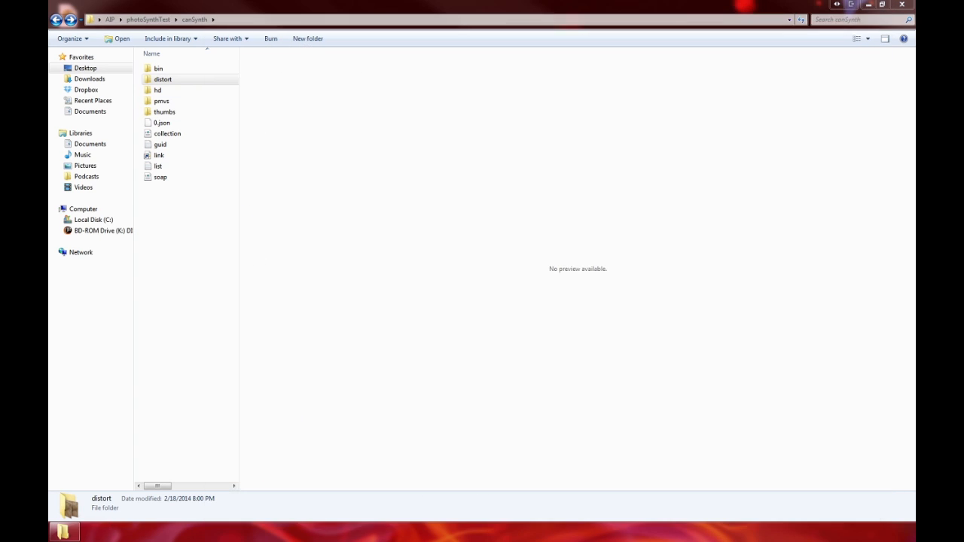
- Open canSynth's bin folder and locate the coord_system_0.ply and coord_system_0_bundle.out files
double_click(158, 69)
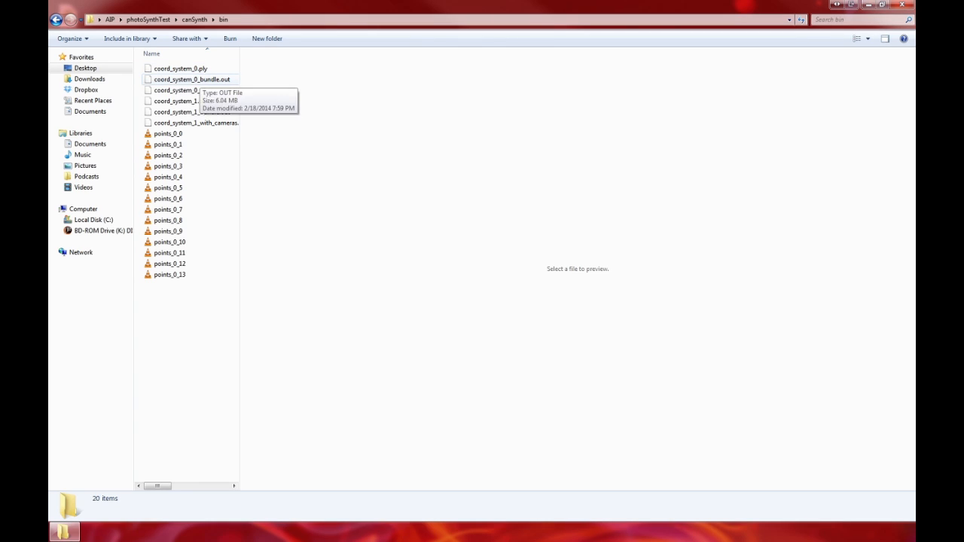
click(191, 79)
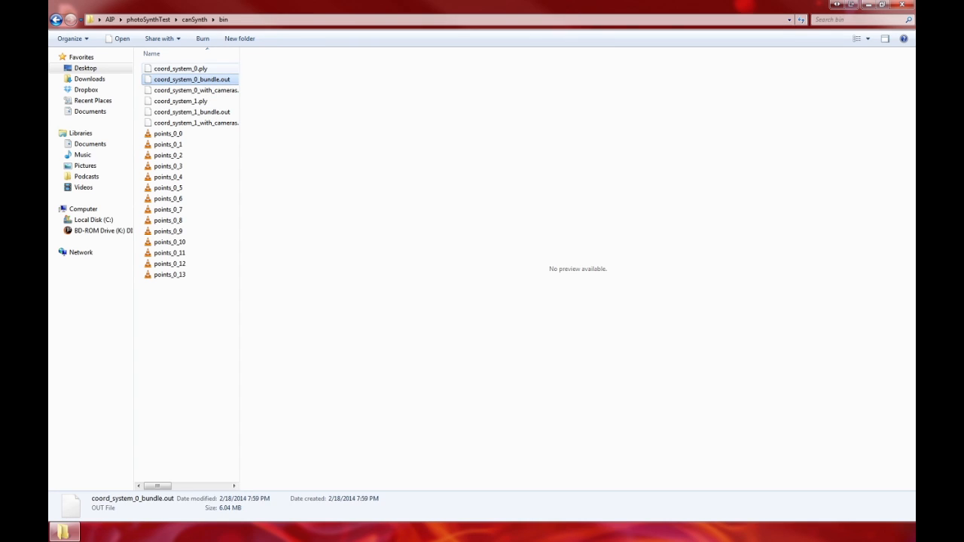
click(180, 69)
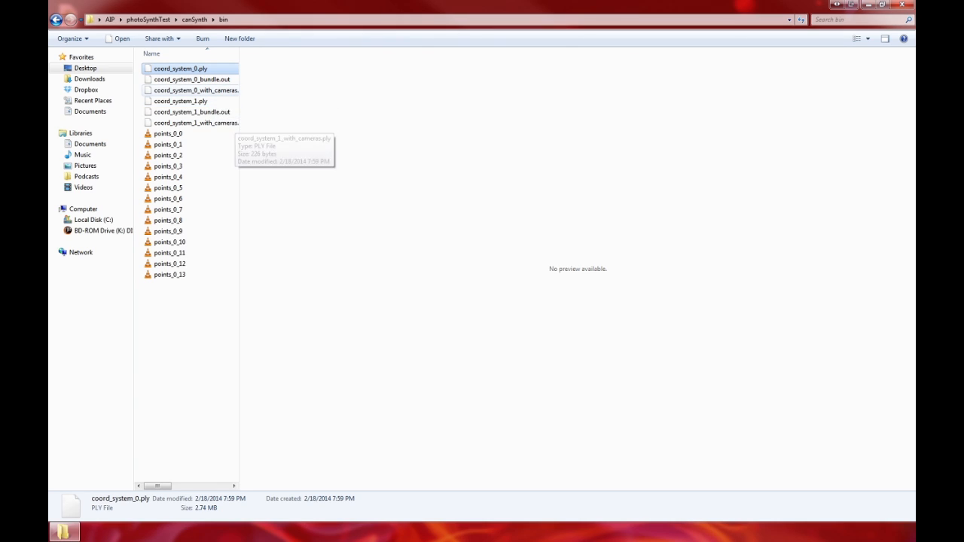
click(192, 79)
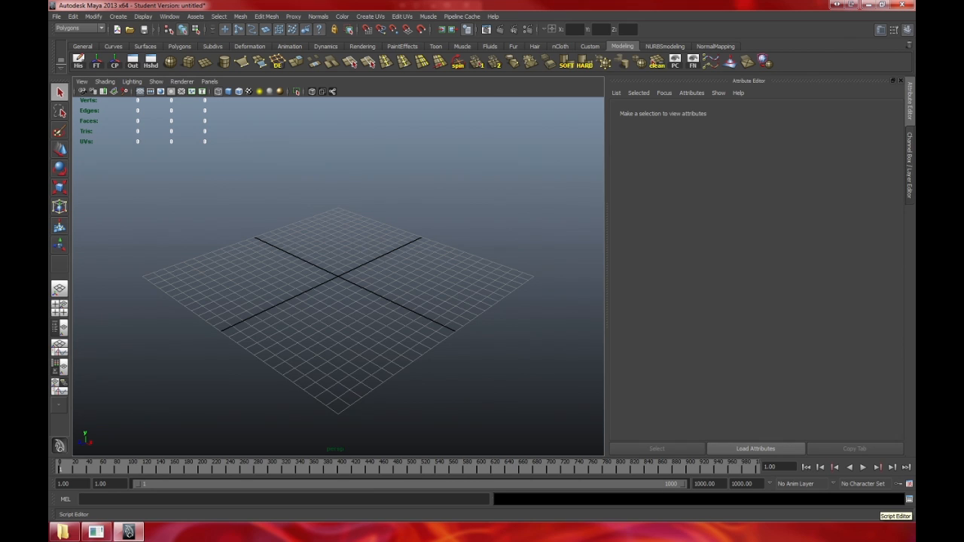
- Load gs_mptk_UI.mel from the 2013-x64 prefs scripts folder through the Script Editor, leaving only the gs_mptk window open over the viewport
click(909, 500)
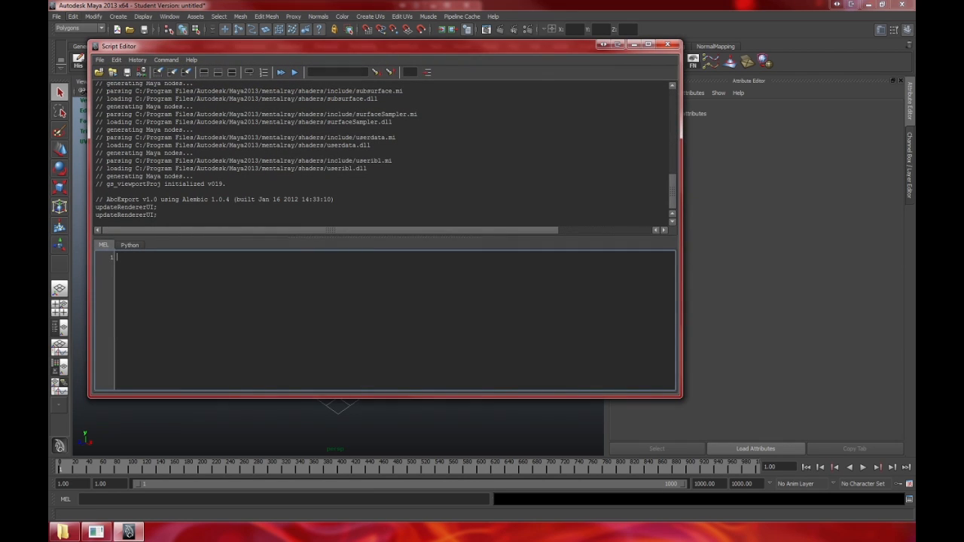
click(100, 59)
click(116, 85)
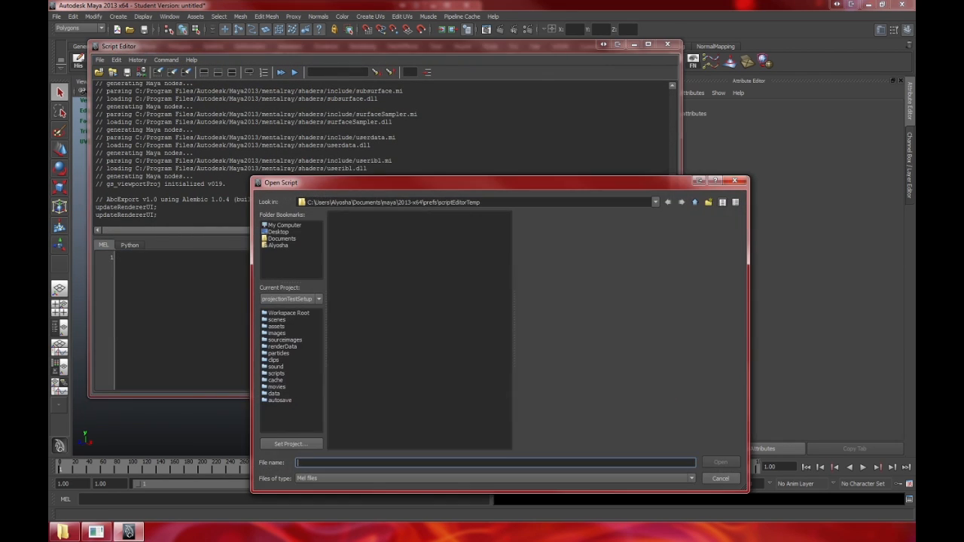
click(695, 201)
double_click(344, 249)
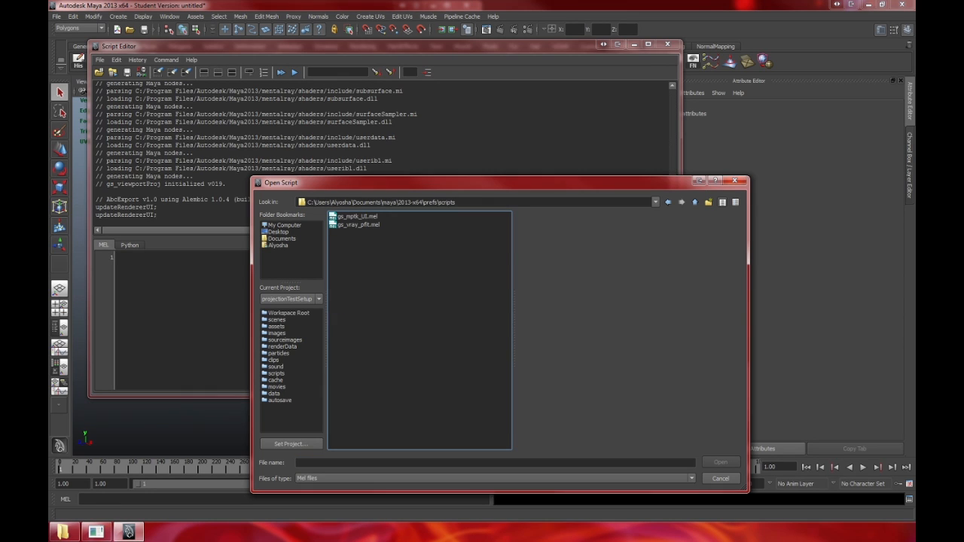
click(356, 216)
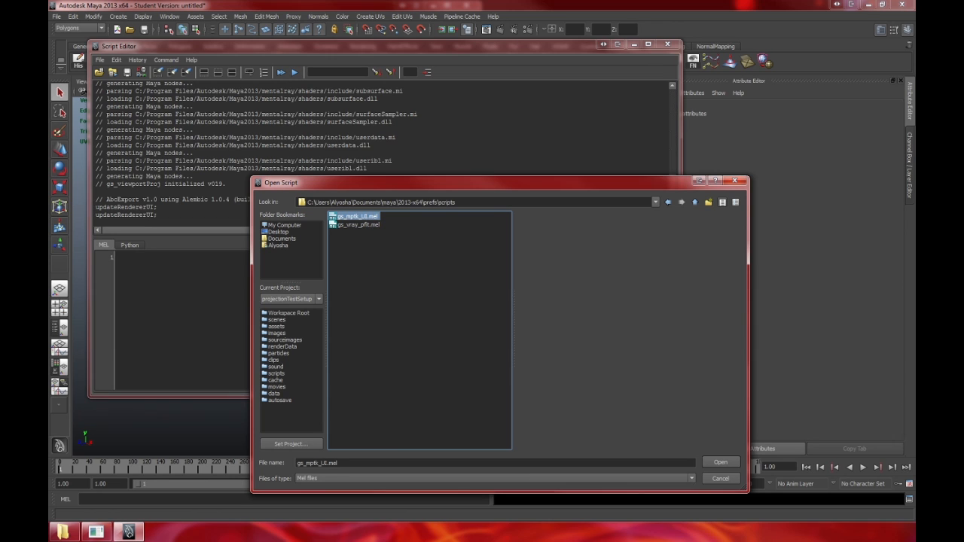
click(720, 462)
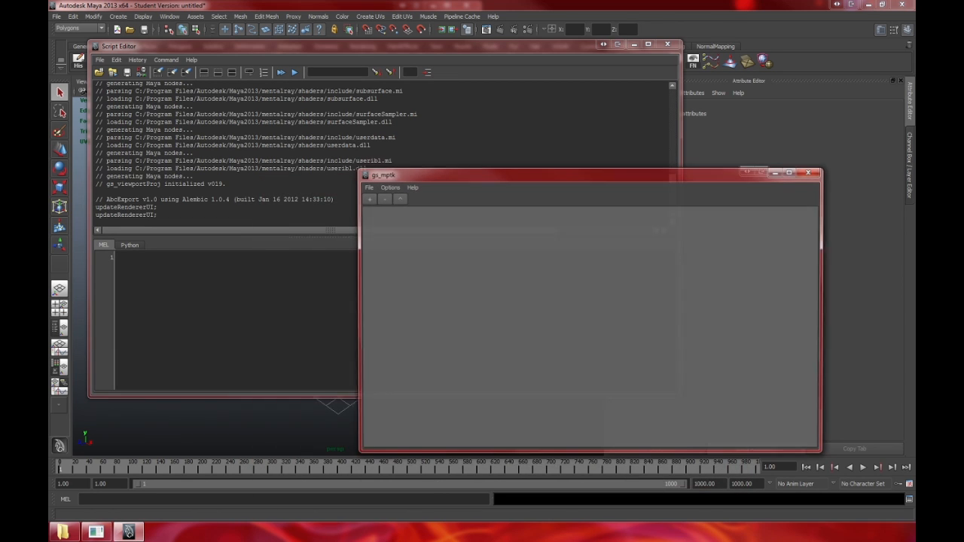
click(667, 44)
drag(572, 172, 335, 138)
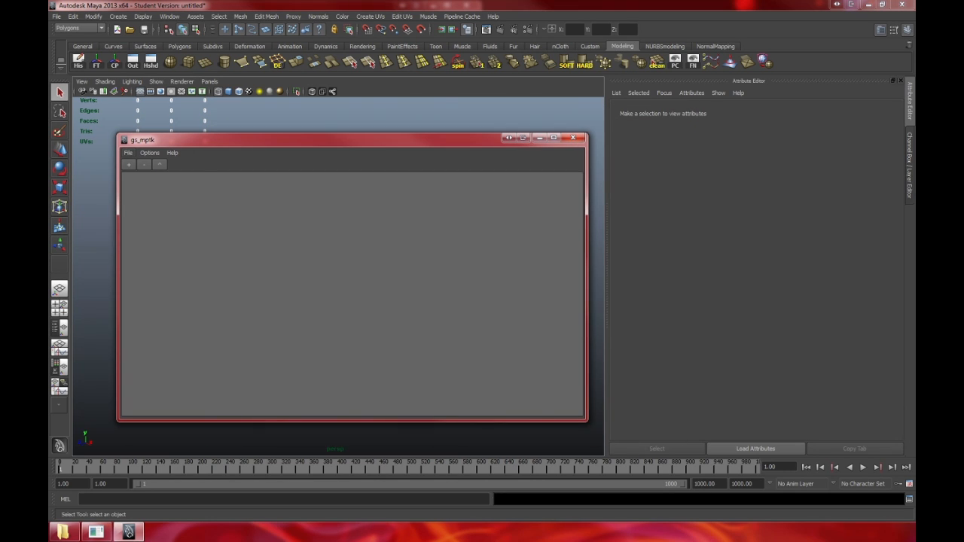
- Import coord_system_0_bundle.out into gs_mptk from the Desktop folder AIP\photoSynthTest\canSynth\bin
click(128, 153)
click(144, 162)
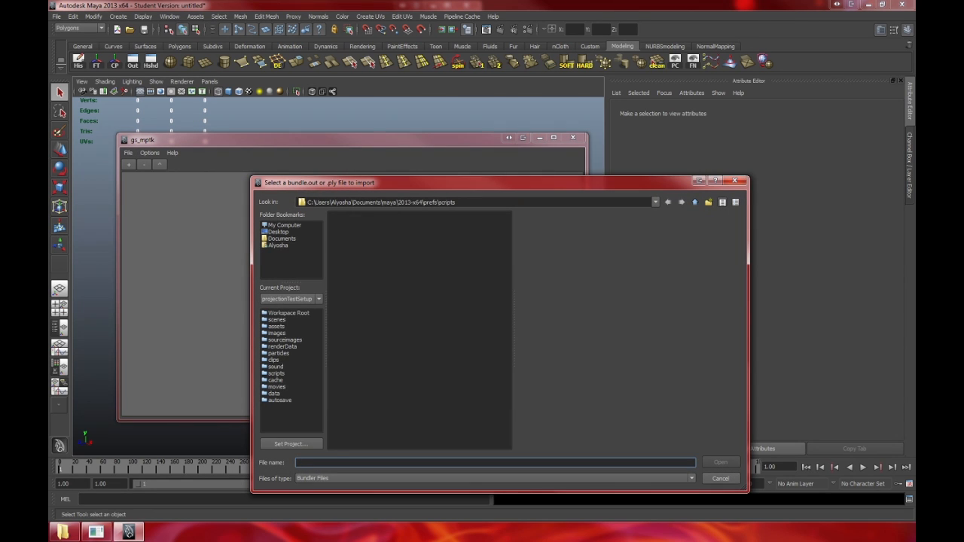
click(278, 232)
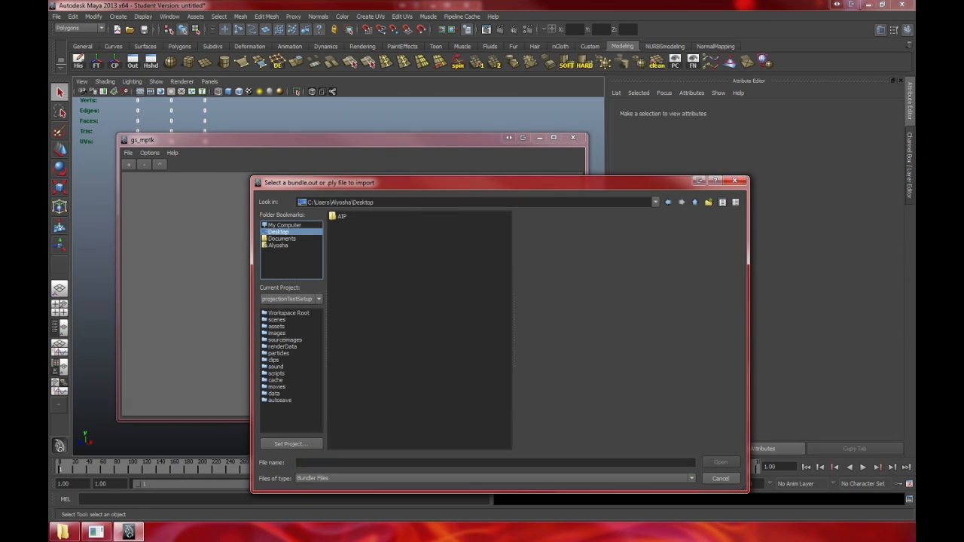
double_click(342, 216)
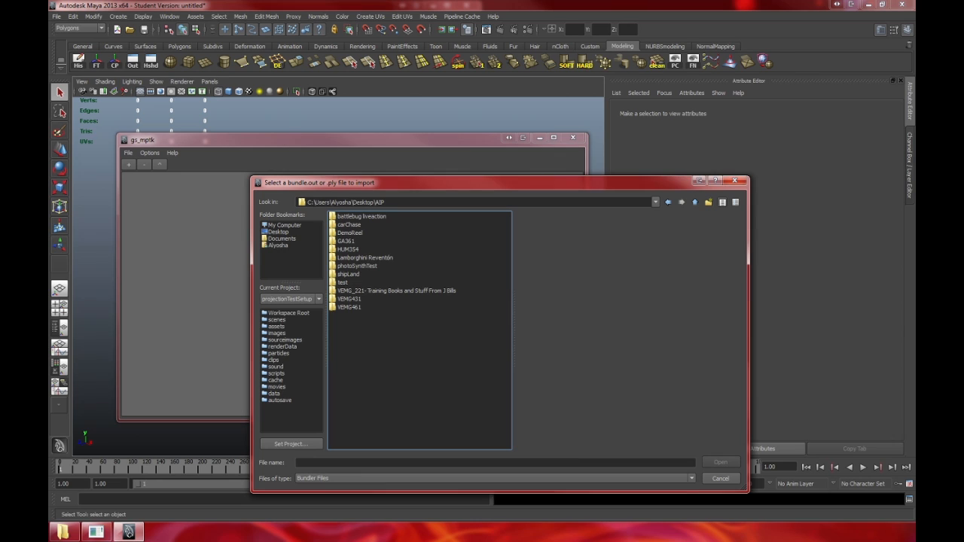
double_click(357, 266)
double_click(348, 216)
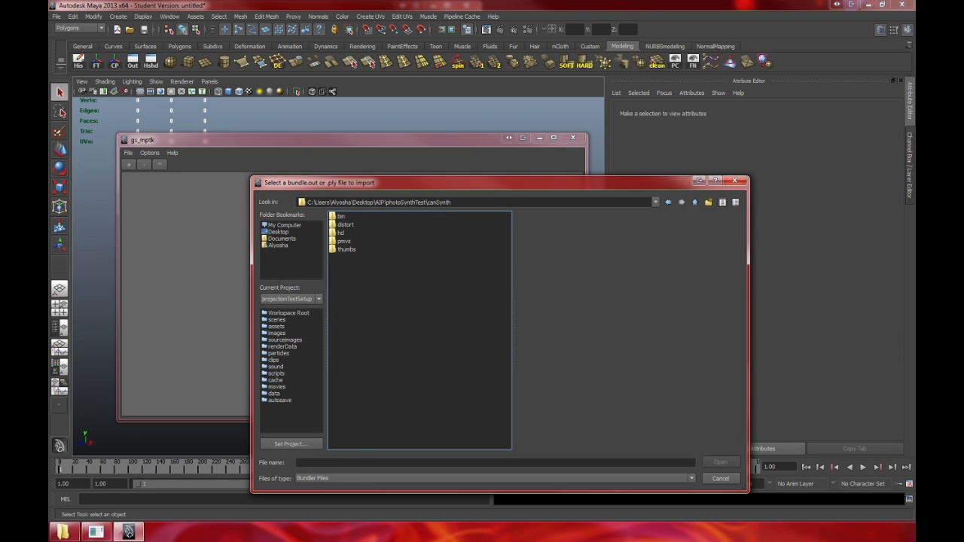
double_click(341, 216)
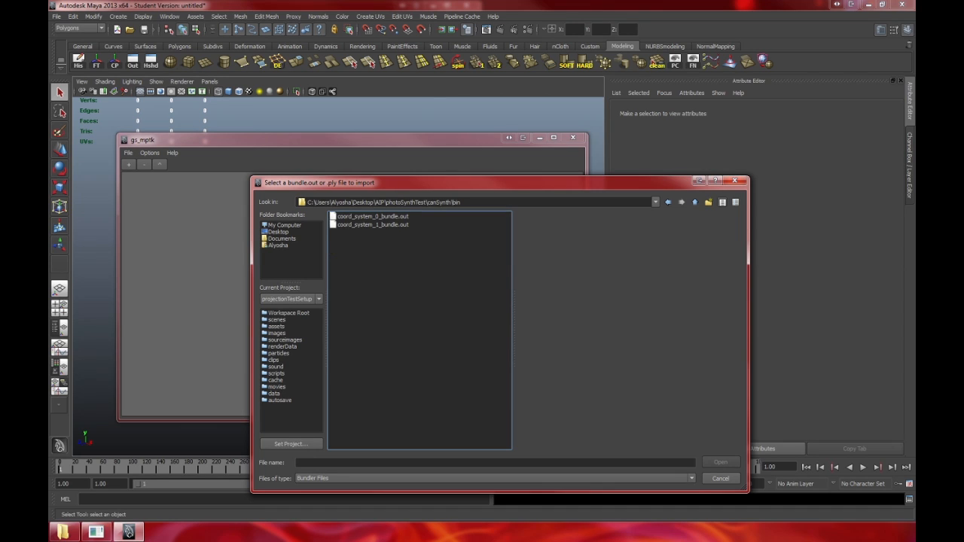
click(372, 216)
click(372, 225)
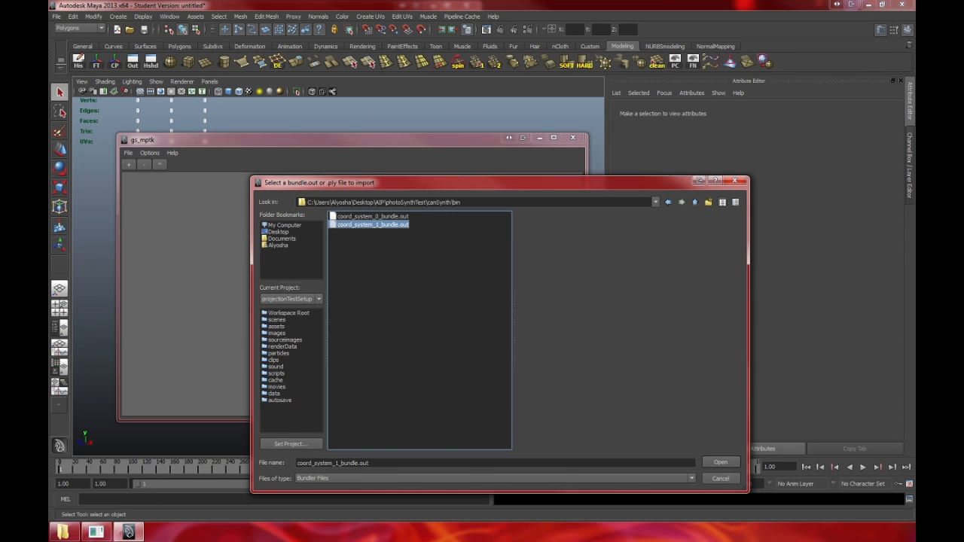
click(372, 216)
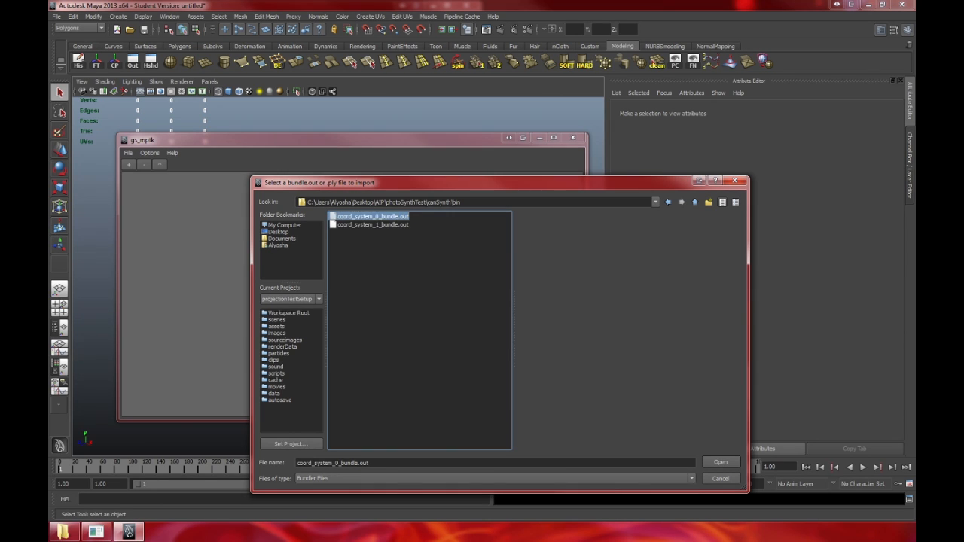
click(720, 462)
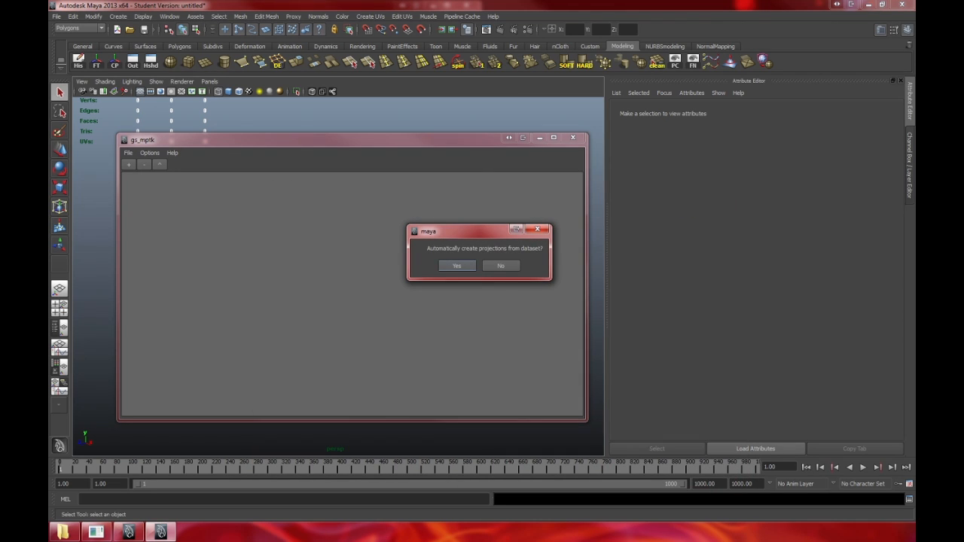
- Accept automatic creation of projections from the dataset, with only Auto Detect Alpha enabled
key(Return)
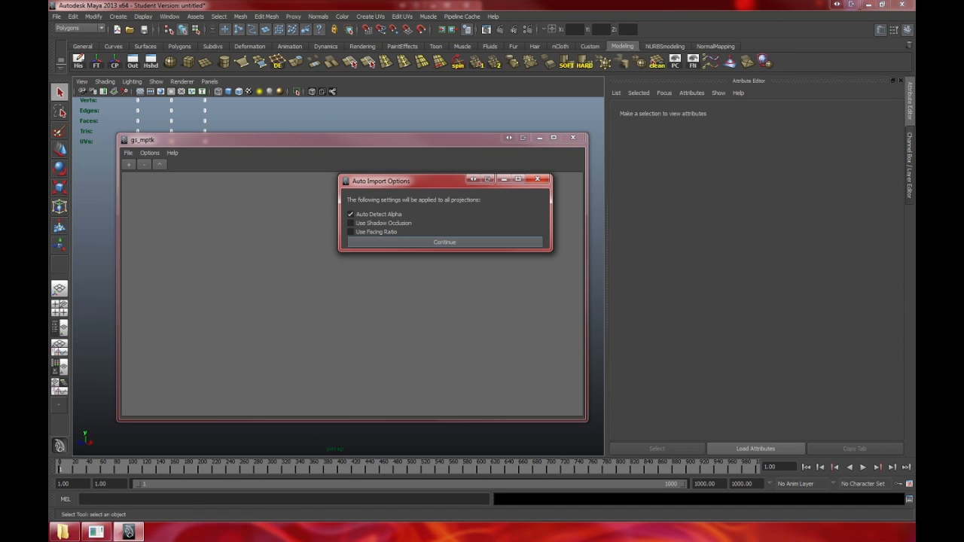
key(Return)
drag(723, 215, 410, 192)
- Check the pixel dimensions of photo 00000000 in canSynth's distort folder for the required camera image width
double_click(575, 240)
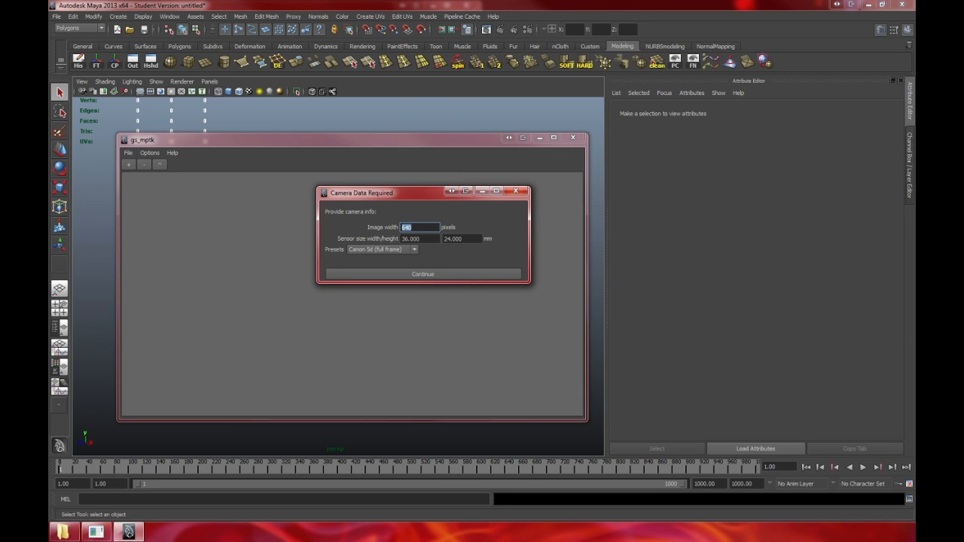
click(421, 239)
double_click(410, 227)
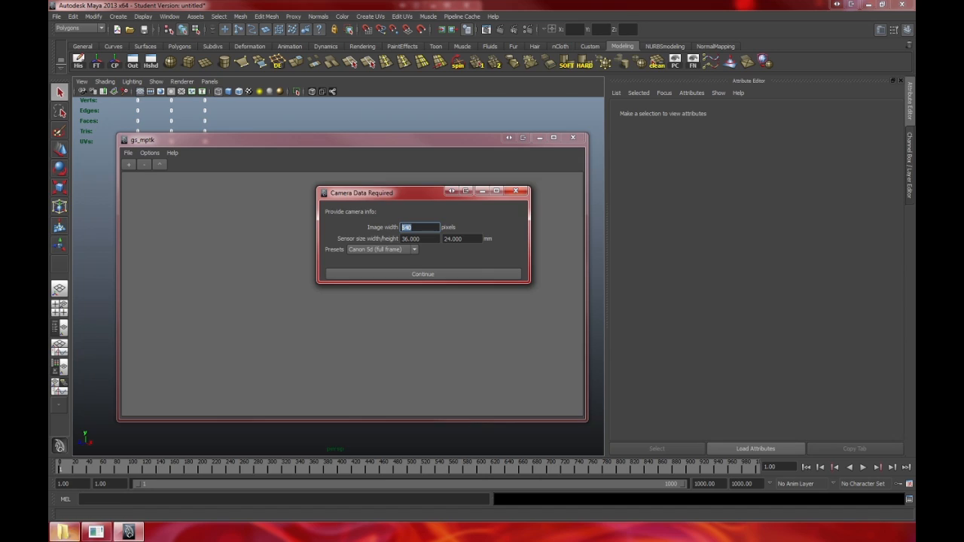
click(64, 531)
key(BackSpace)
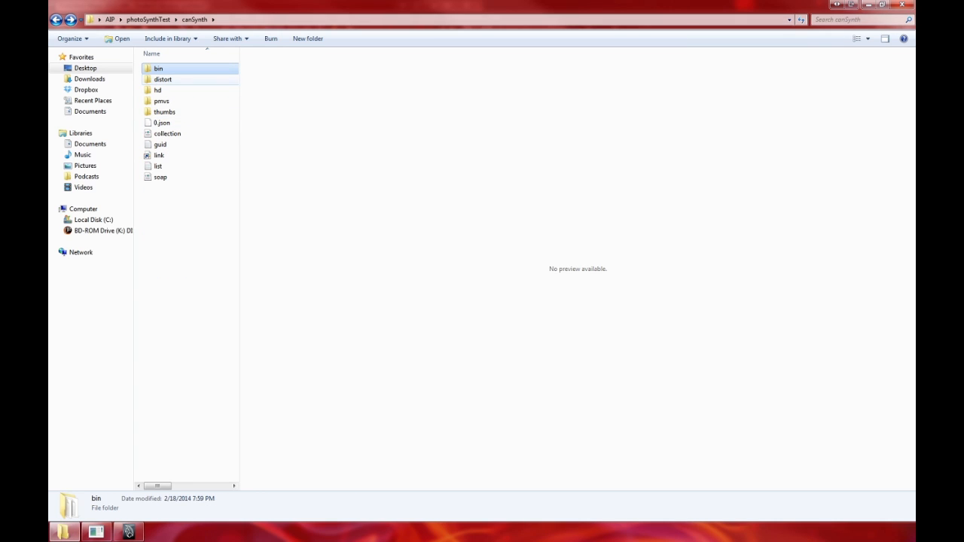
click(162, 80)
double_click(162, 79)
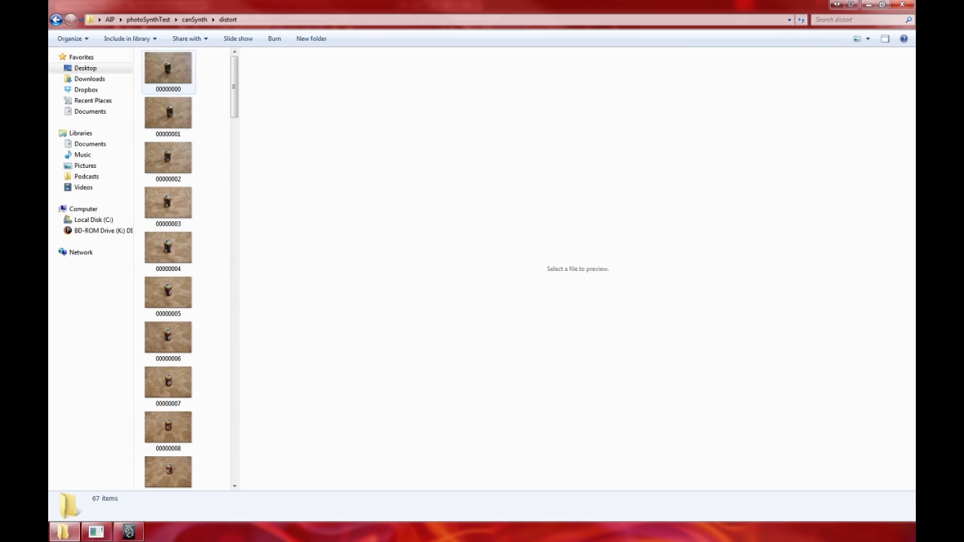
click(168, 72)
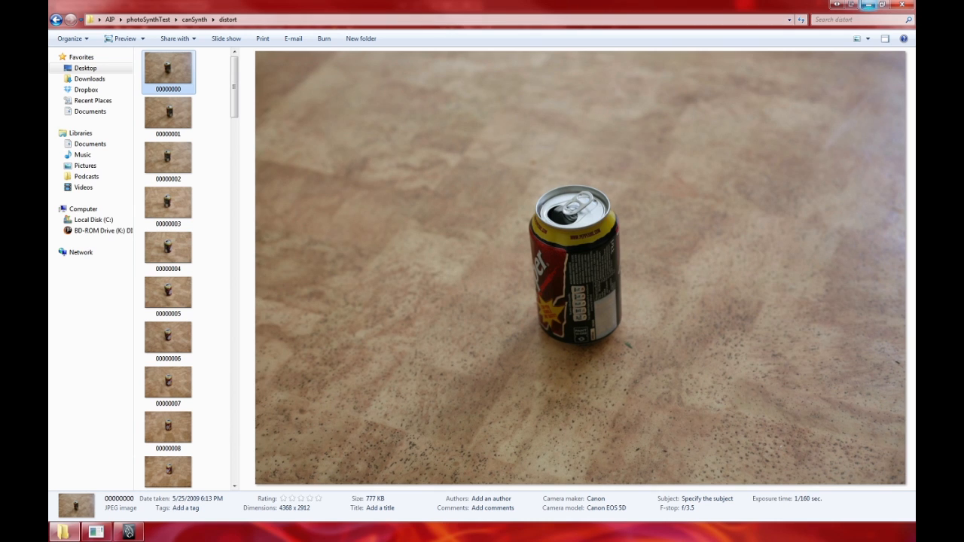
click(868, 5)
- Set the camera image width to 4368 pixels with the Canon 5d (full frame) sensor preset, and close the dialog without continuing
text(4)
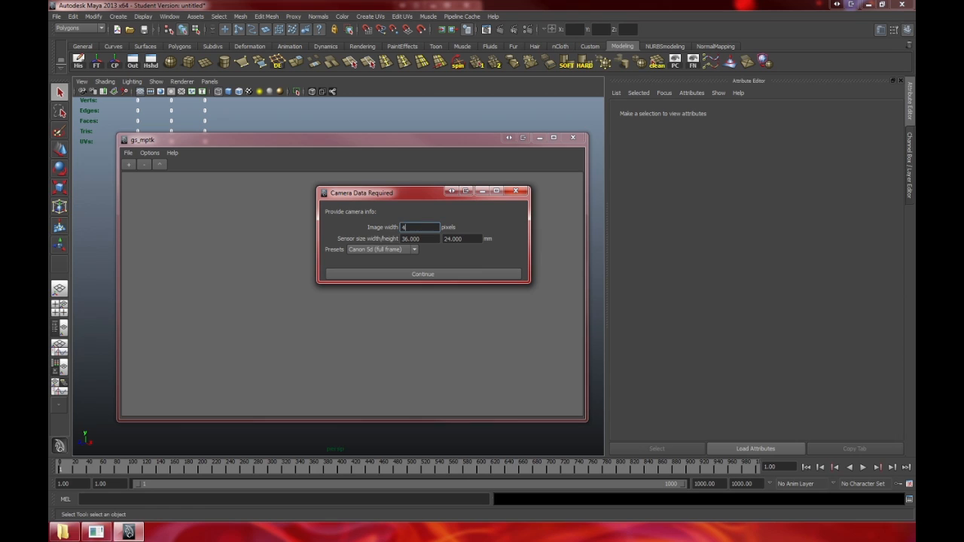
text(368)
key(Tab)
click(420, 239)
key(Return)
key(Tab)
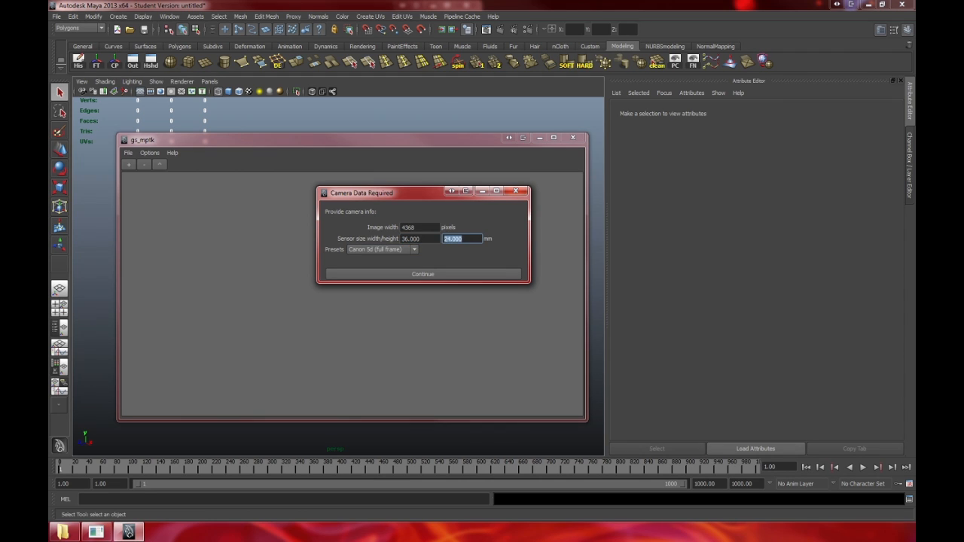
key(shift+Tab)
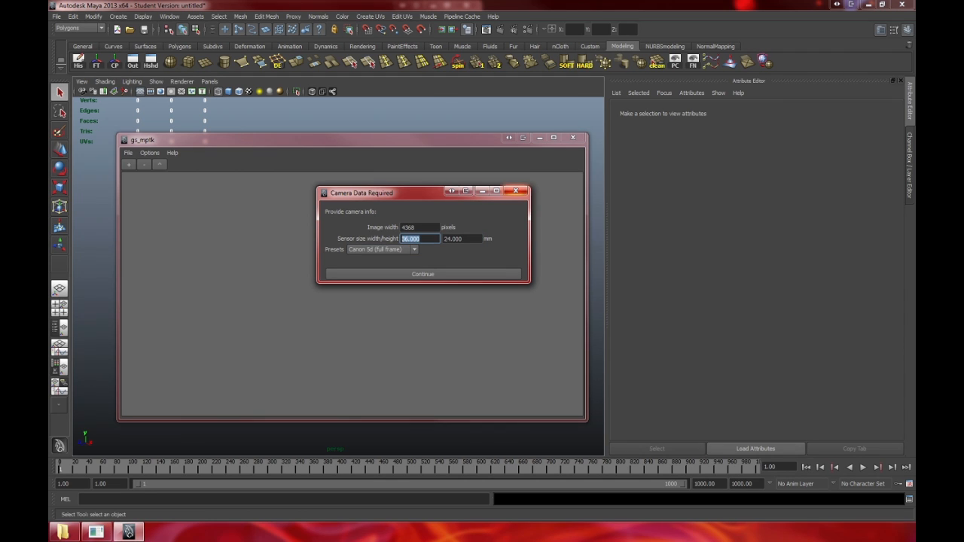
click(515, 191)
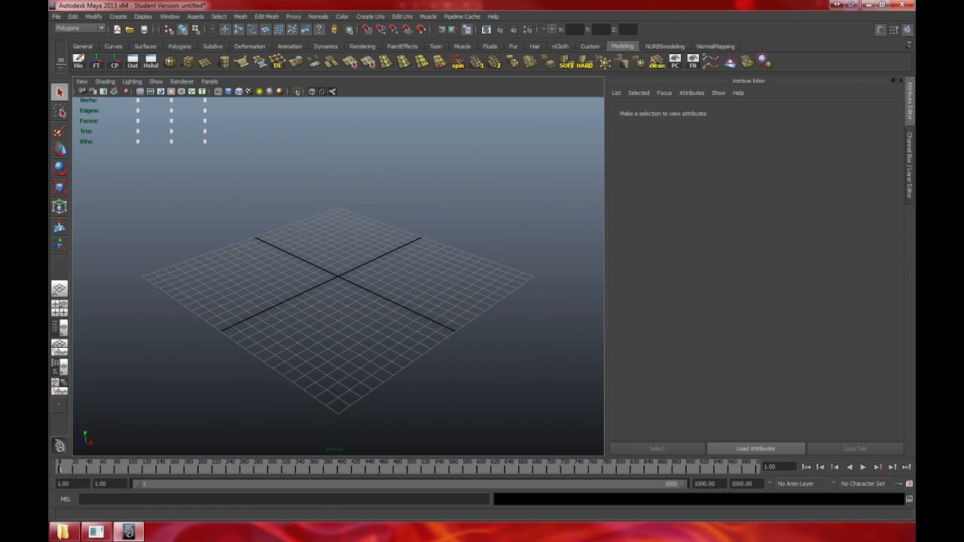
- Set the current Maya project to projectionTestSetup from the maya projects folder
click(55, 16)
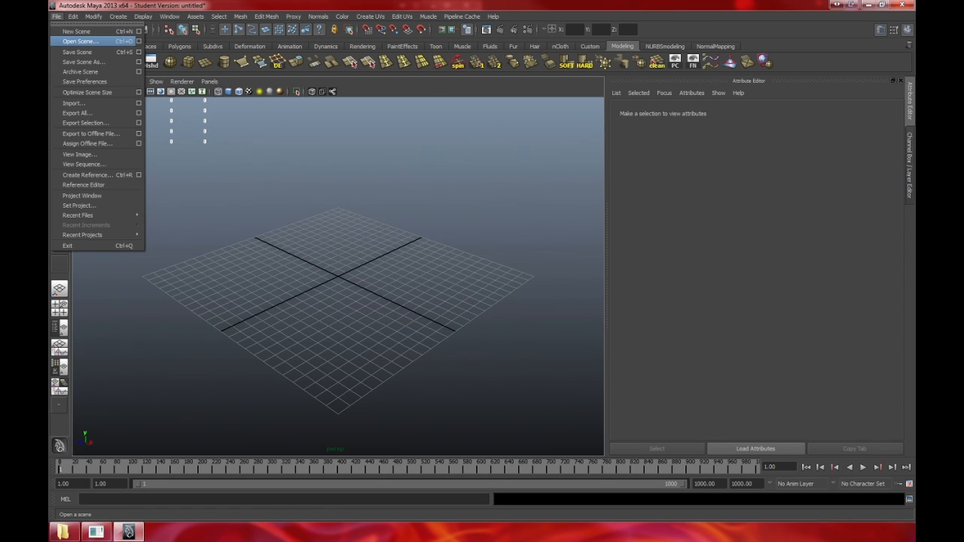
click(79, 205)
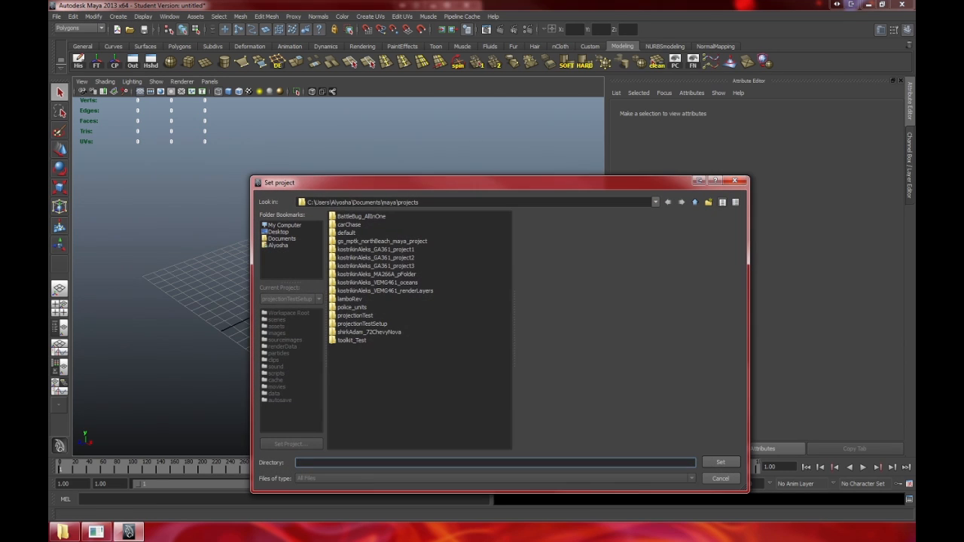
click(352, 339)
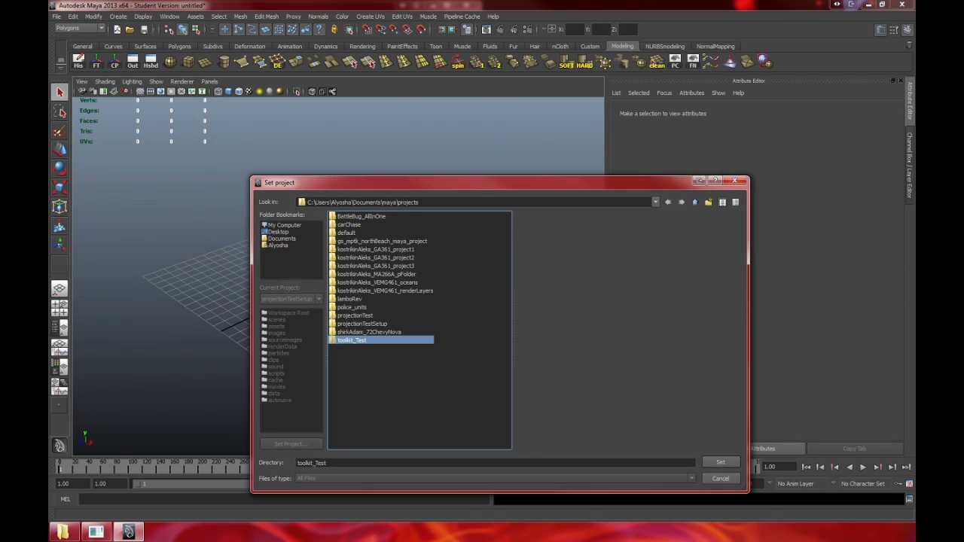
click(355, 316)
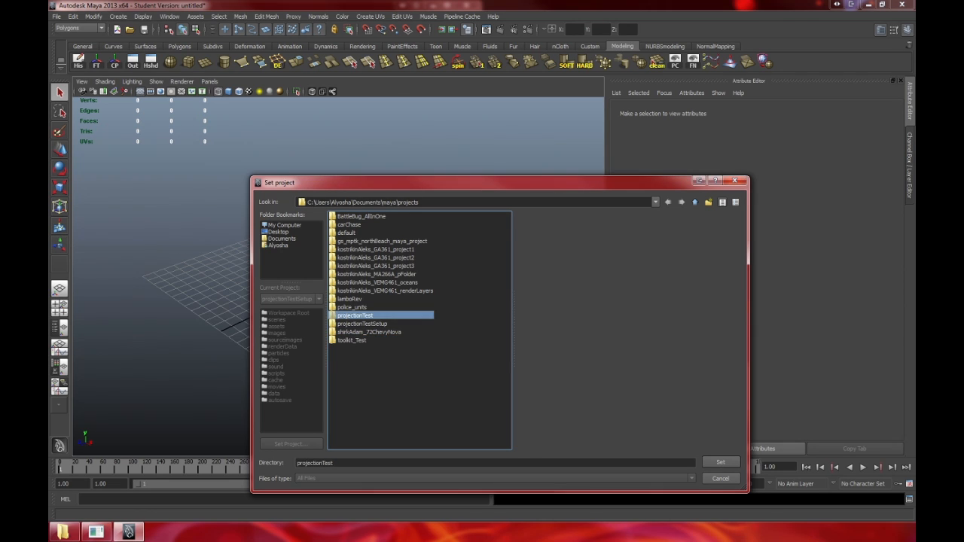
click(720, 461)
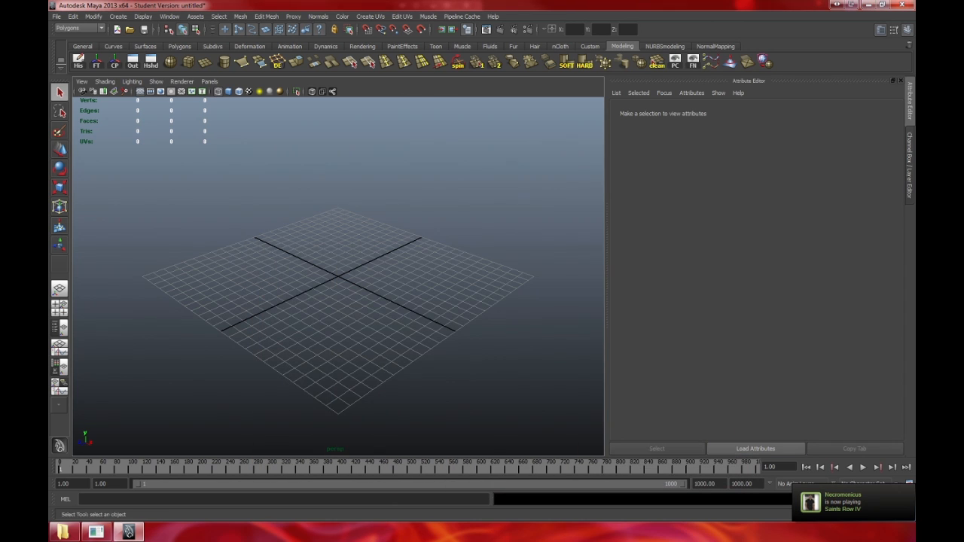
- Open sodaCan.mb from the projectionTestSetup scenes folder and minimize the Outliner covering the viewport
click(56, 16)
click(76, 41)
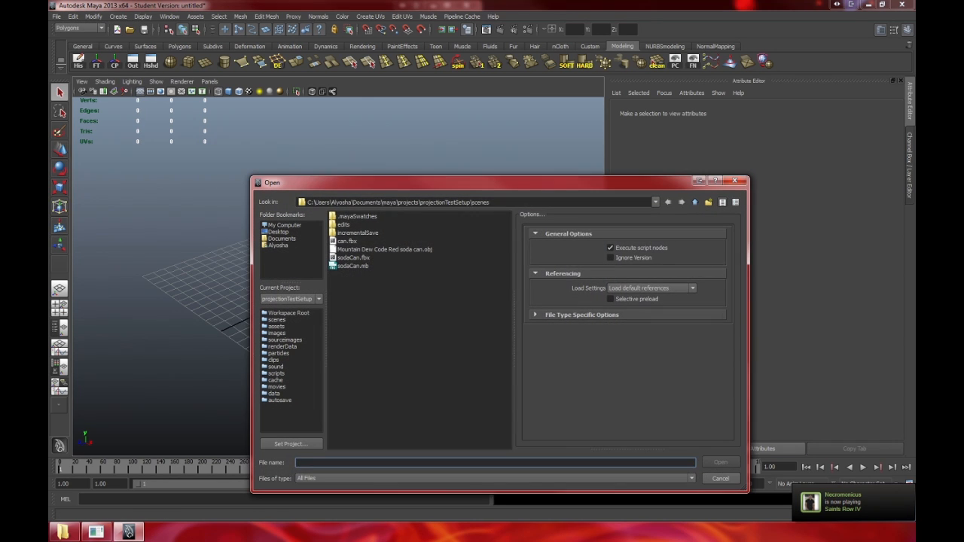
double_click(352, 266)
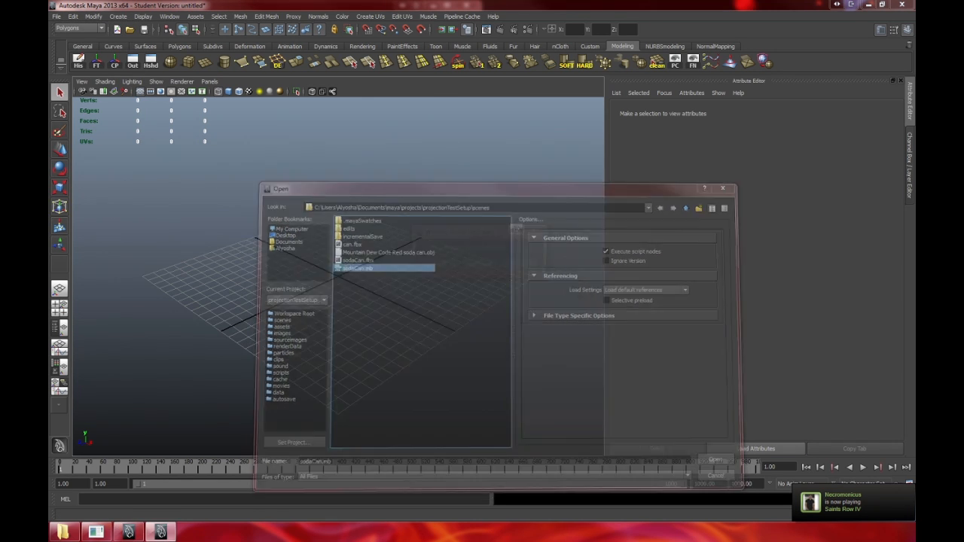
click(479, 265)
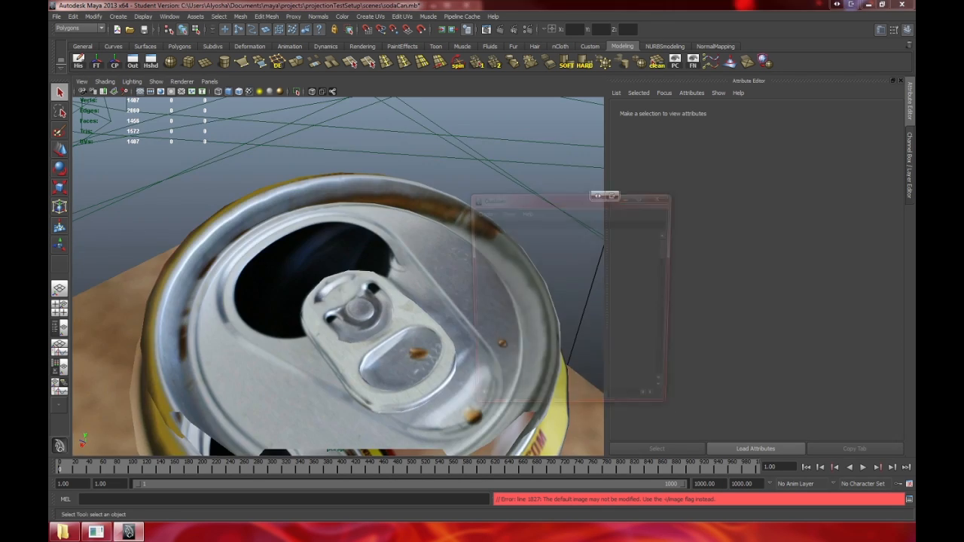
click(626, 196)
- Open the Outliner over the viewport to list the cameras surrounding the soda can
scroll(338, 276, down, 15)
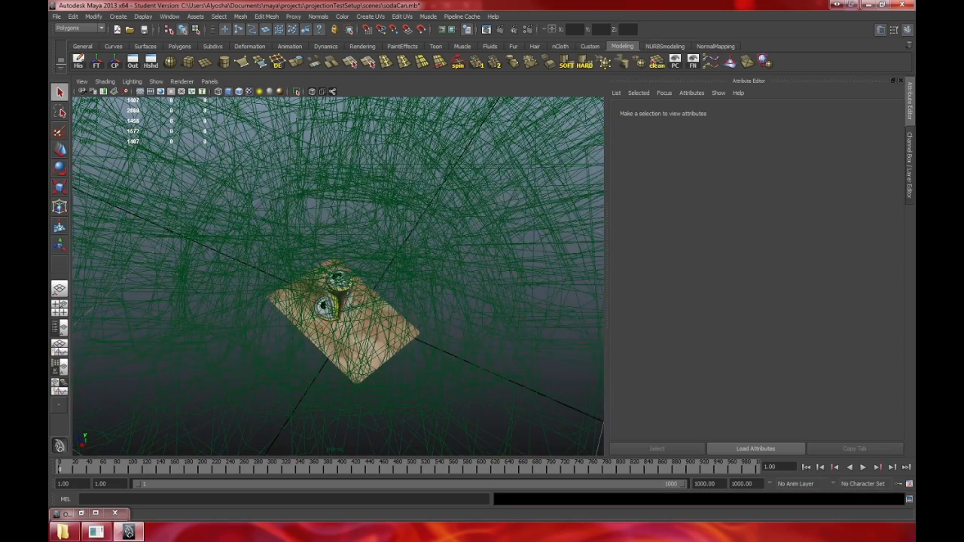
scroll(338, 276, up, 6)
alt+drag(339, 276, 361, 271)
scroll(339, 275, down, 5)
scroll(339, 276, up, 4)
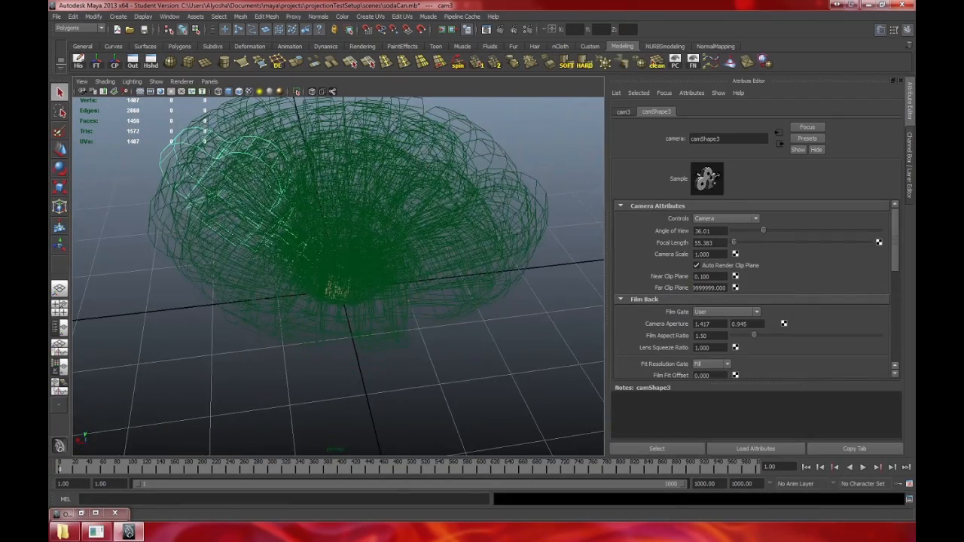
click(169, 15)
mouse_move(191, 50)
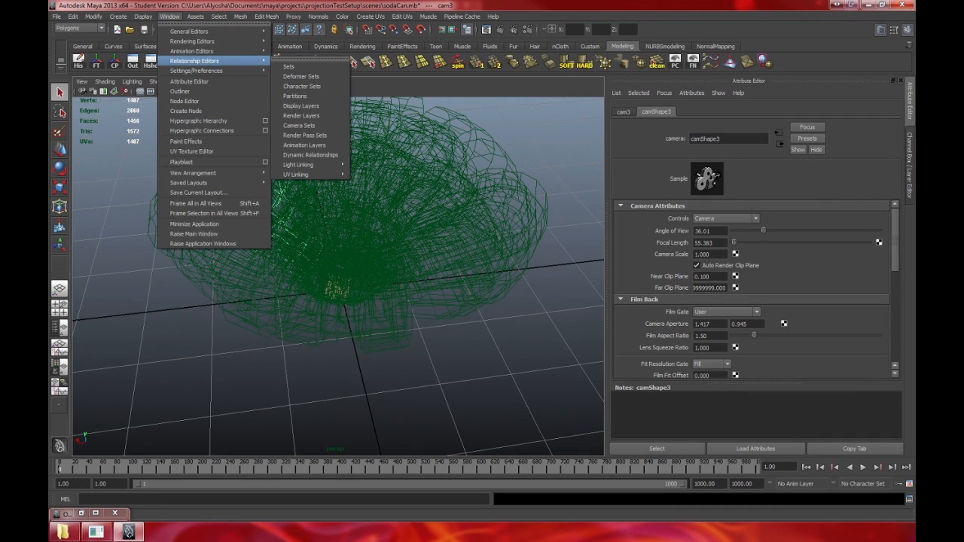
click(184, 91)
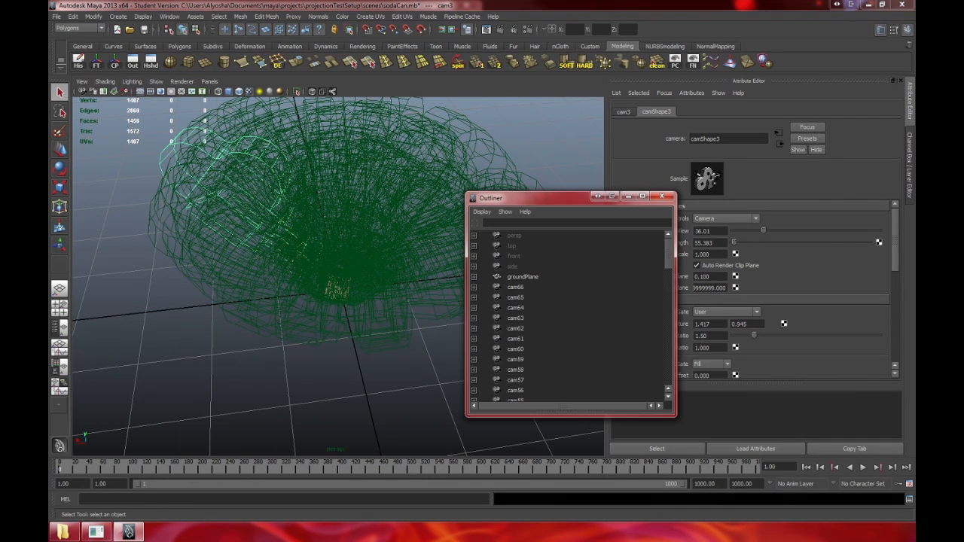
drag(542, 197, 395, 149)
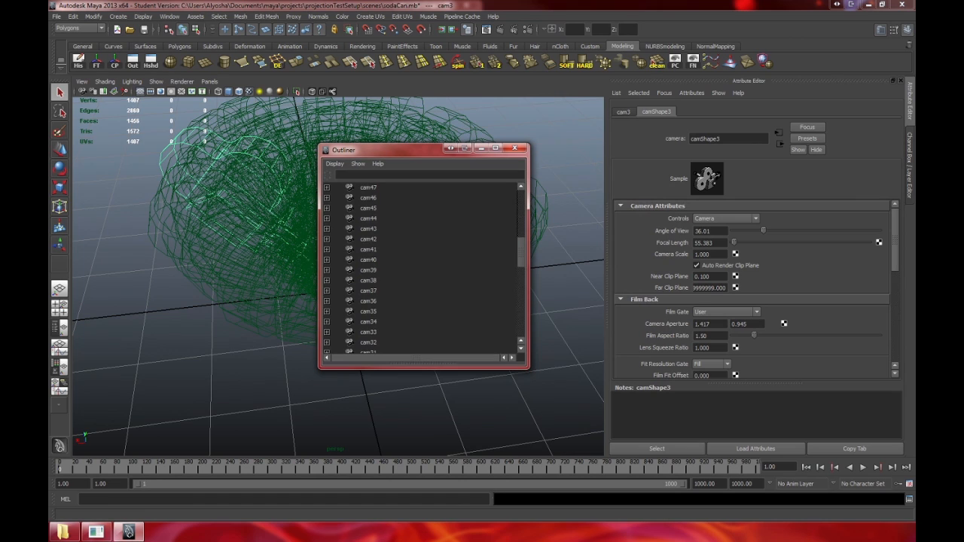
- Group all projection cameras from cam66 through renderCam, hide the group, and move the Outliner clear of the viewport
click(368, 238)
scroll(420, 269, down, 20)
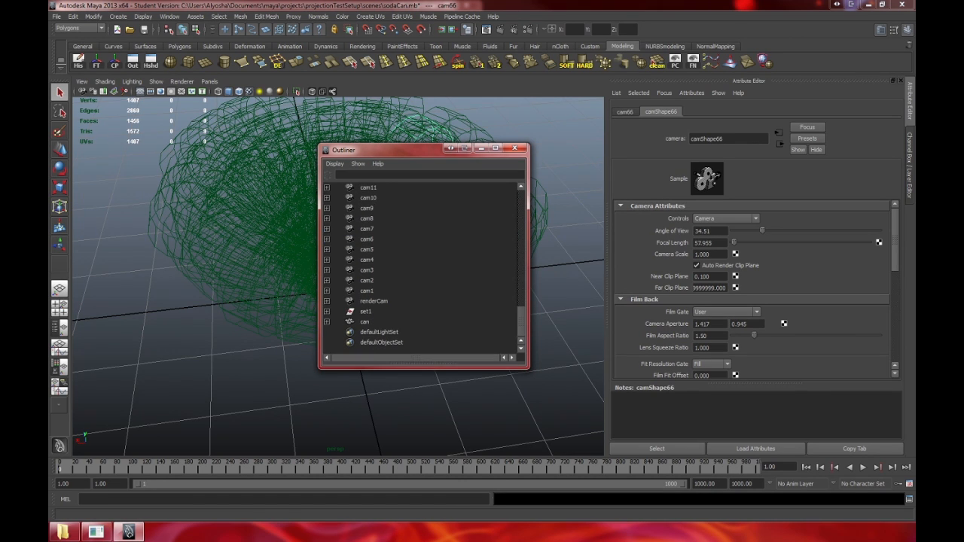
shift+click(374, 301)
key(ctrl+g)
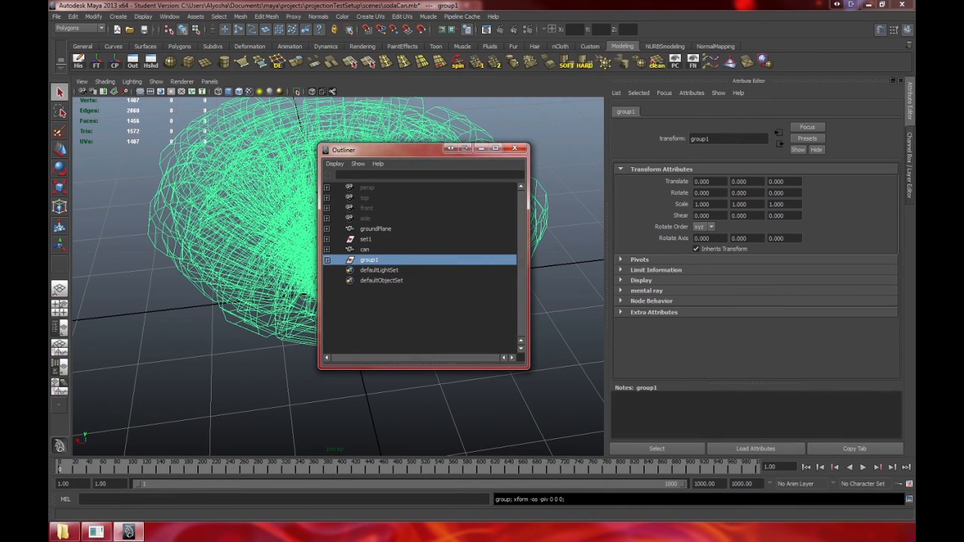
key(ctrl+h)
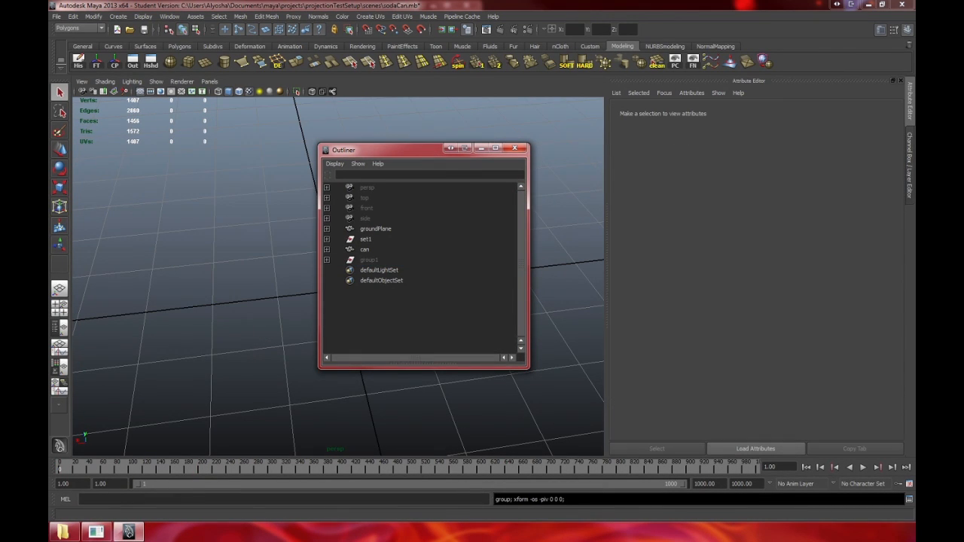
drag(391, 150, 697, 159)
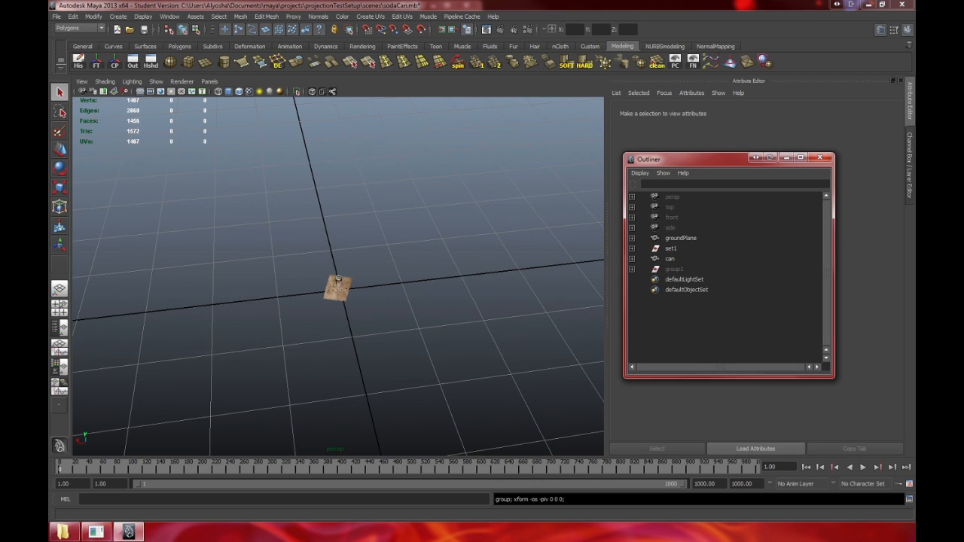
- Expand set1 in the Outliner and show all hidden objects in the scene
click(671, 247)
click(632, 248)
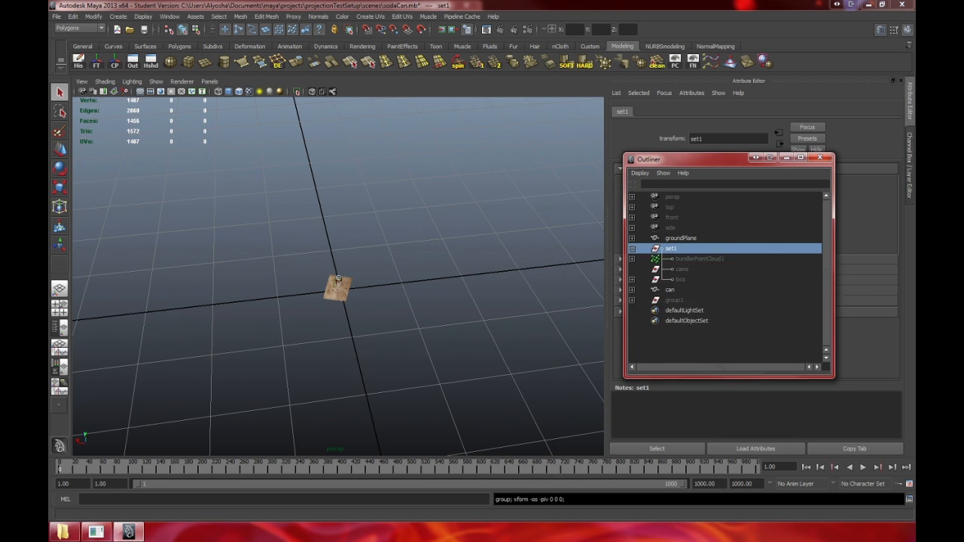
click(699, 258)
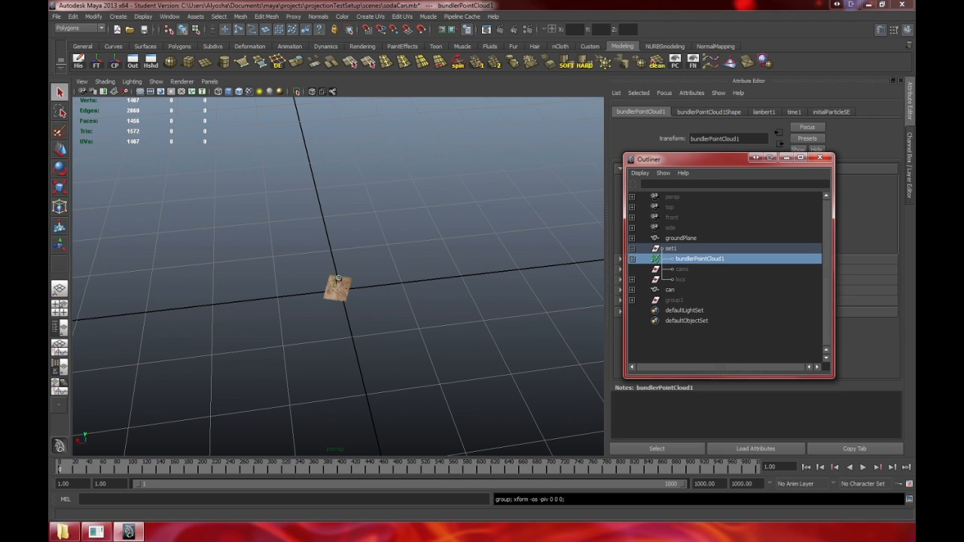
click(671, 248)
click(118, 15)
mouse_move(143, 16)
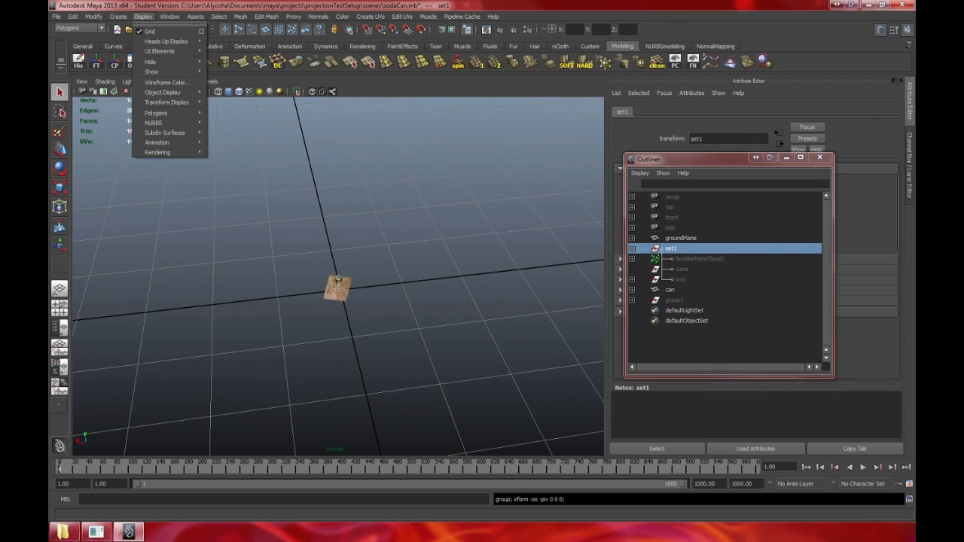
mouse_move(152, 71)
click(226, 106)
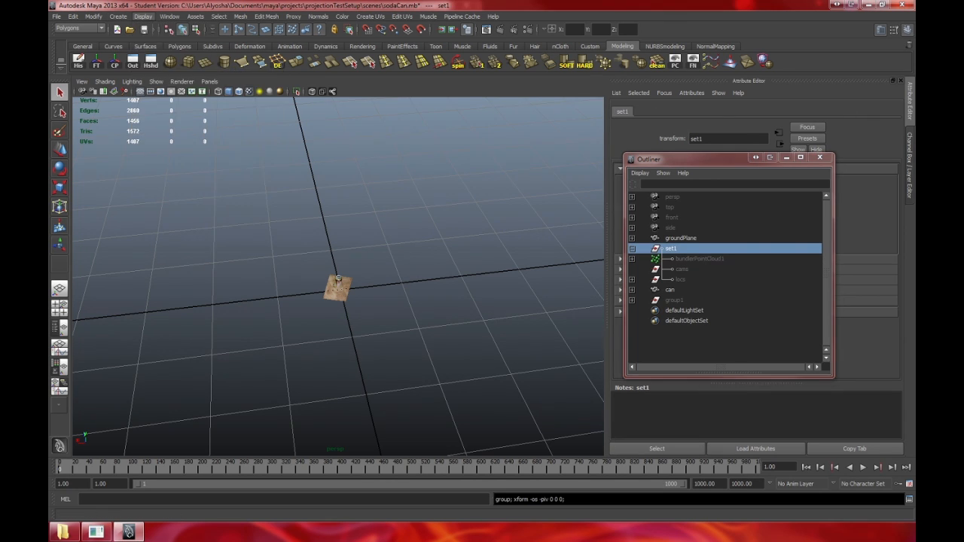
- Hide the cams group inside set1 and the group1 camera group, keeping bundlerPointCloud1 shown
click(699, 258)
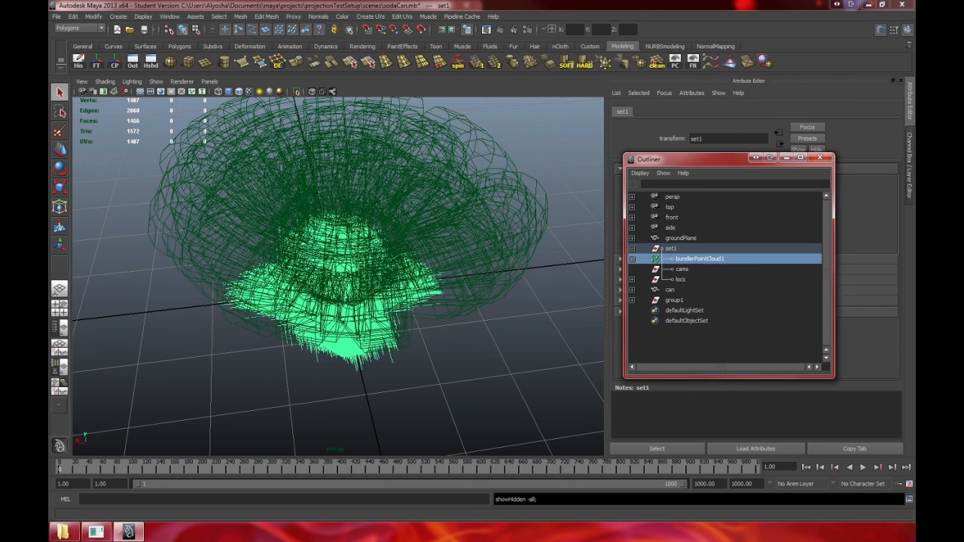
click(681, 268)
key(ctrl+h)
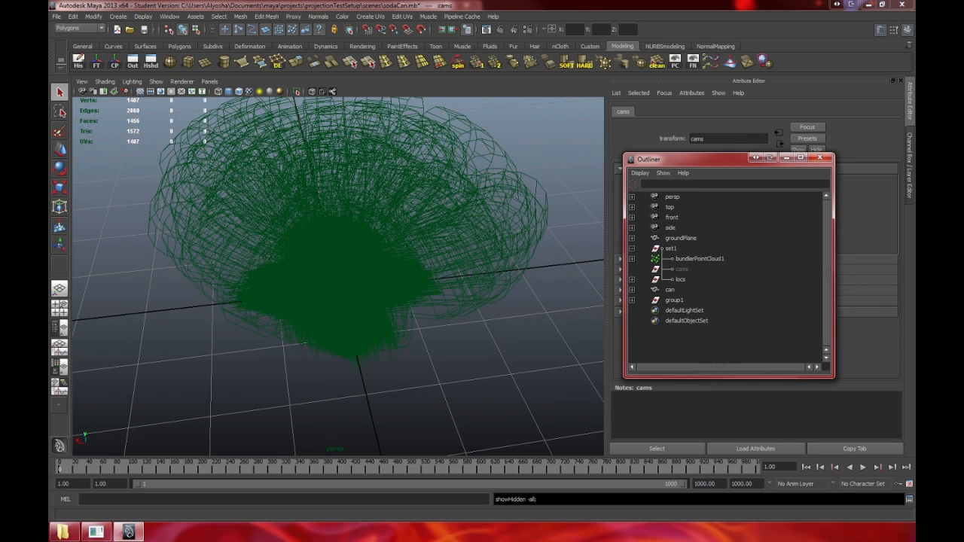
click(699, 258)
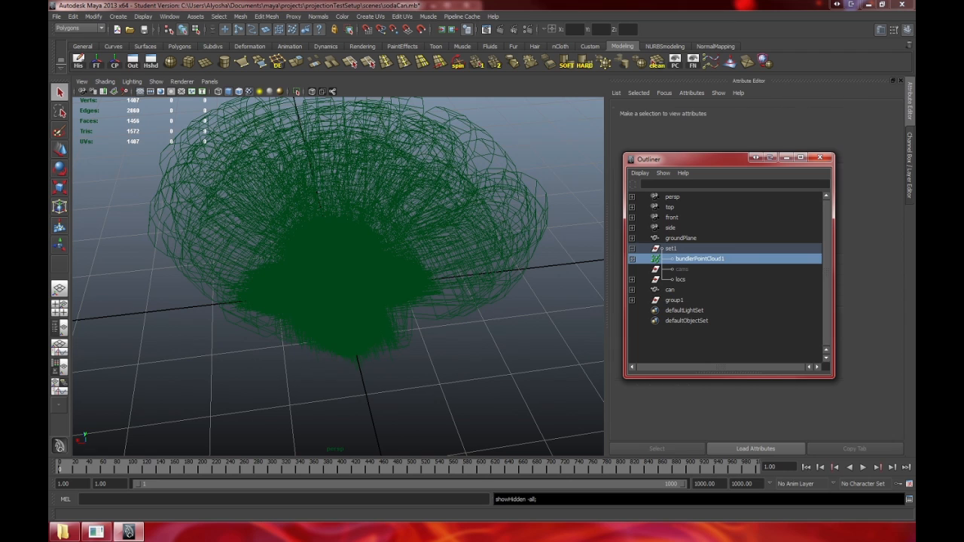
click(669, 290)
click(674, 299)
key(ctrl+h)
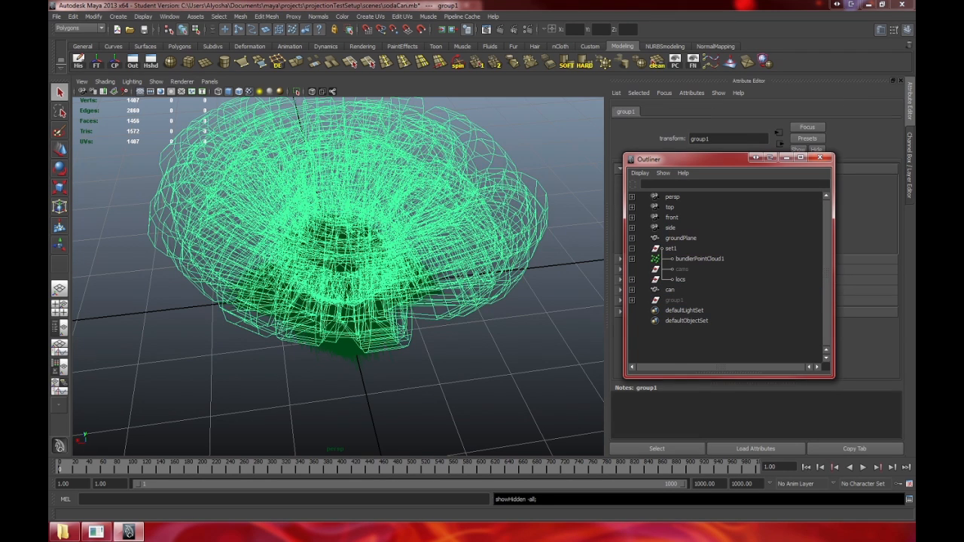
- Select bundlerPointCloud1 inside set1 and examine the point cloud's shape from a lower angle
click(682, 268)
click(699, 258)
alt+drag(399, 316, 347, 320)
alt+drag(348, 280, 357, 279)
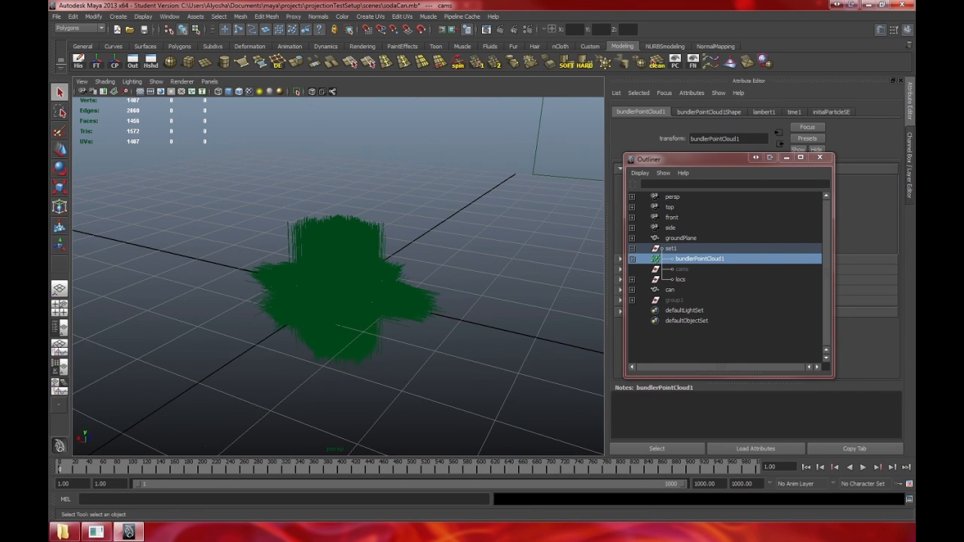
- Hide the locs group inside set1, leaving the can, the ground plane and bundlerPointCloud1 shown
click(699, 258)
click(671, 248)
click(699, 258)
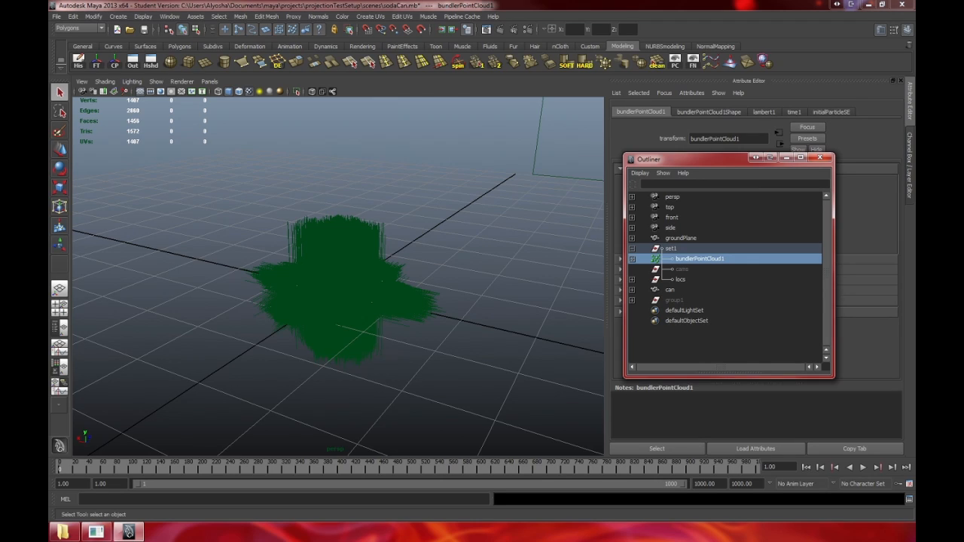
click(681, 280)
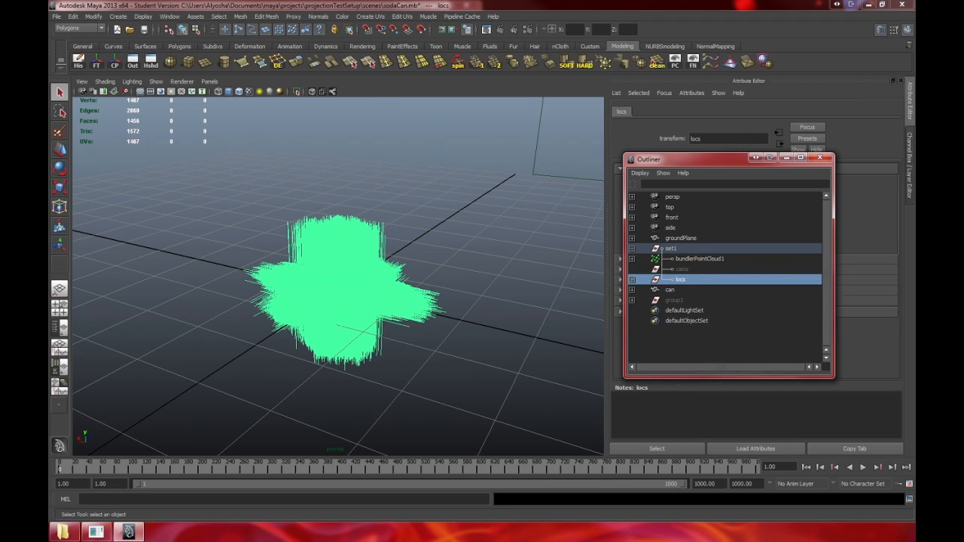
key(ctrl+h)
scroll(338, 283, up, 15)
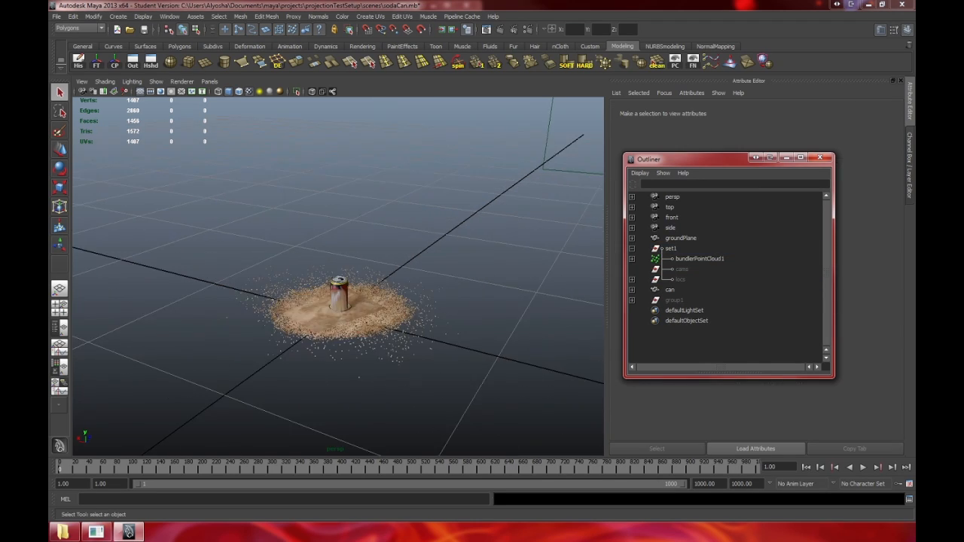
alt+drag(305, 283, 422, 316)
scroll(317, 309, down, 6)
- Hide the can mesh and examine the can-shaped part of the point cloud from low, side and high angles
click(670, 289)
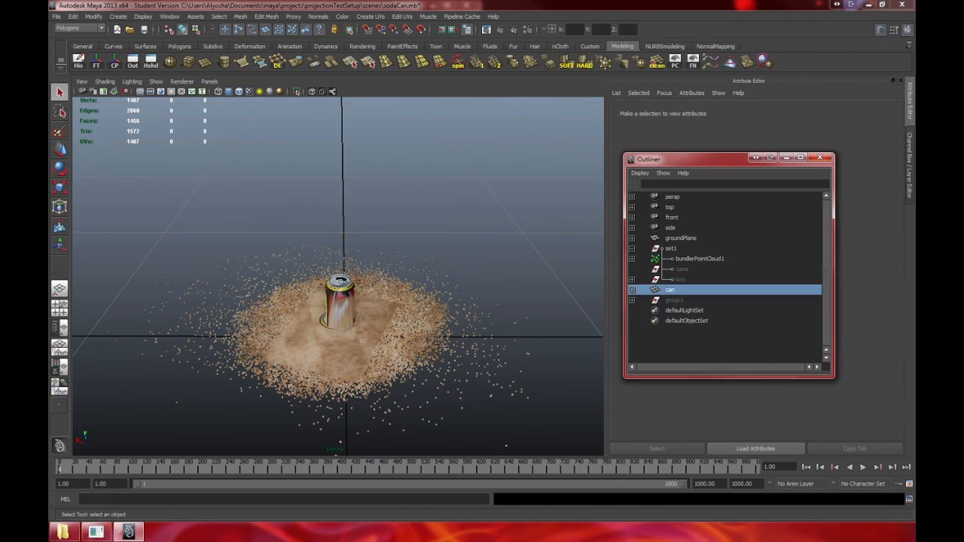
key(ctrl+h)
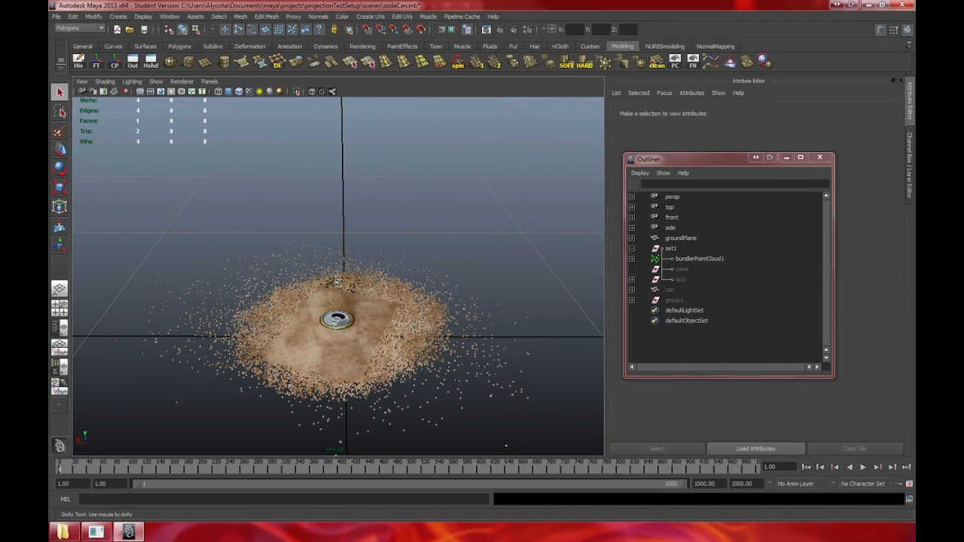
alt+right_drag(338, 317, 406, 316)
alt+drag(407, 317, 354, 293)
alt+drag(339, 165, 338, 128)
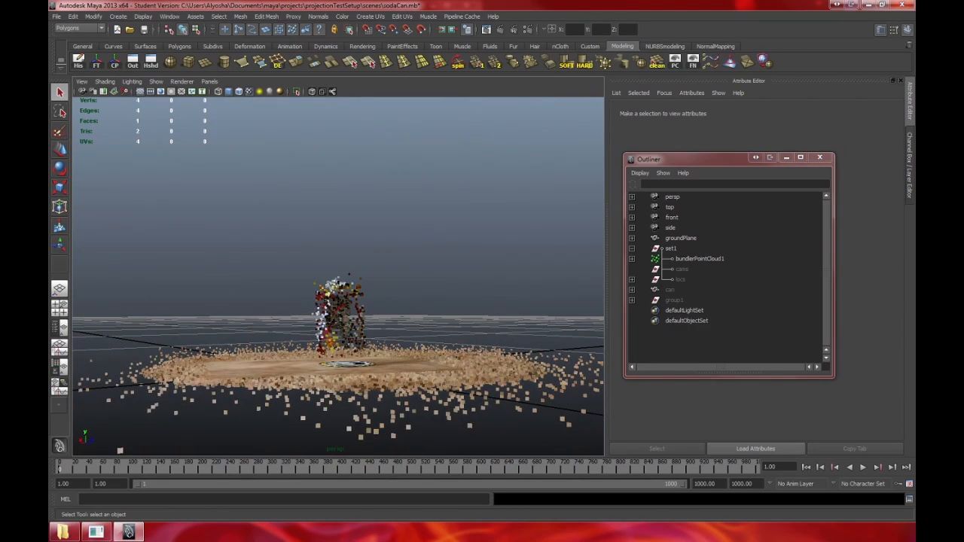
alt+drag(264, 226, 422, 260)
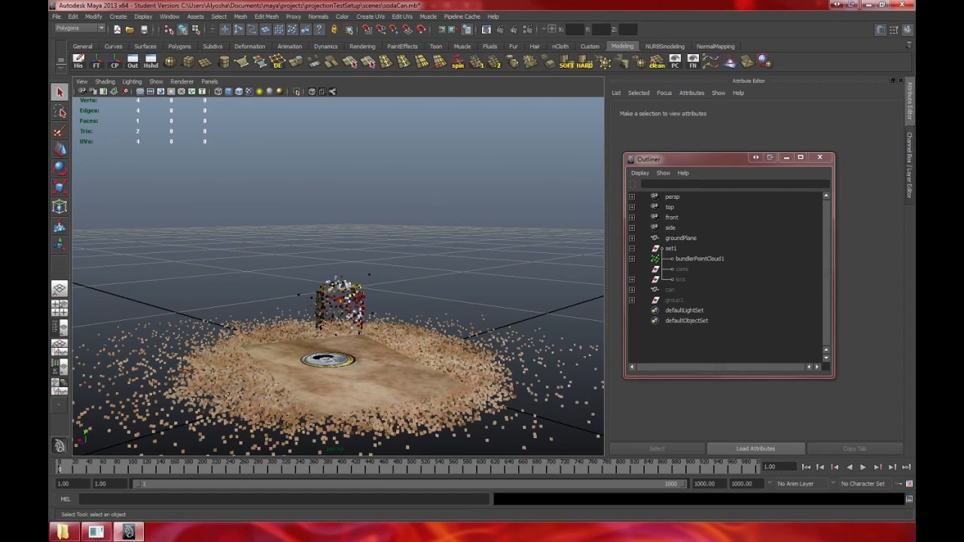
alt+drag(339, 241, 230, 268)
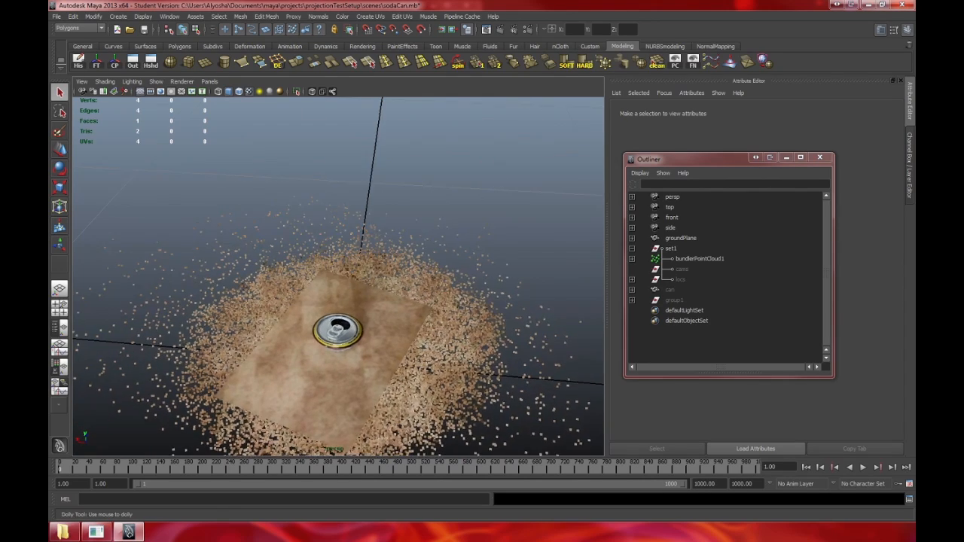
alt+right_drag(230, 267, 159, 267)
alt+drag(158, 268, 192, 267)
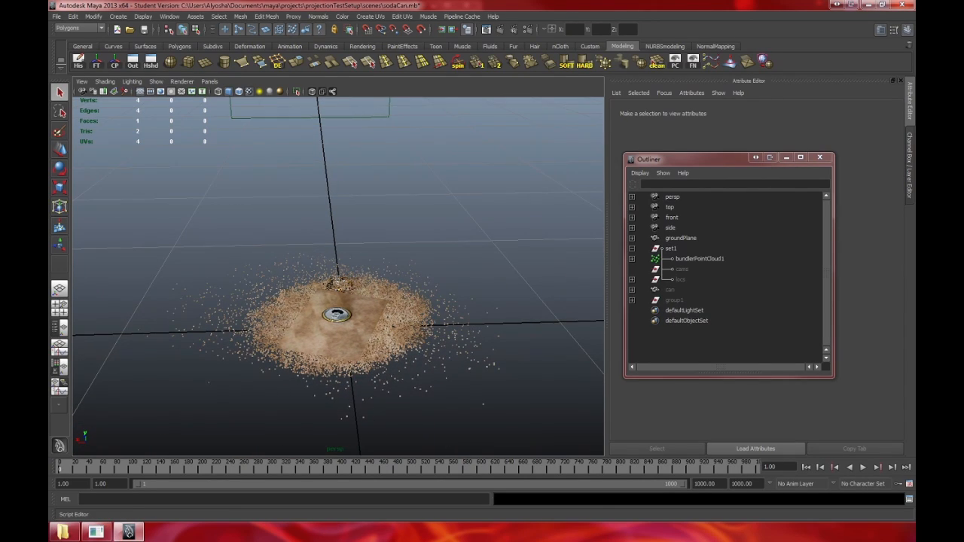
- Launch gs_mptk by opening its script from the Maya prefs scripts folder through the Script Editor, and close the Script Editor
click(909, 498)
click(100, 59)
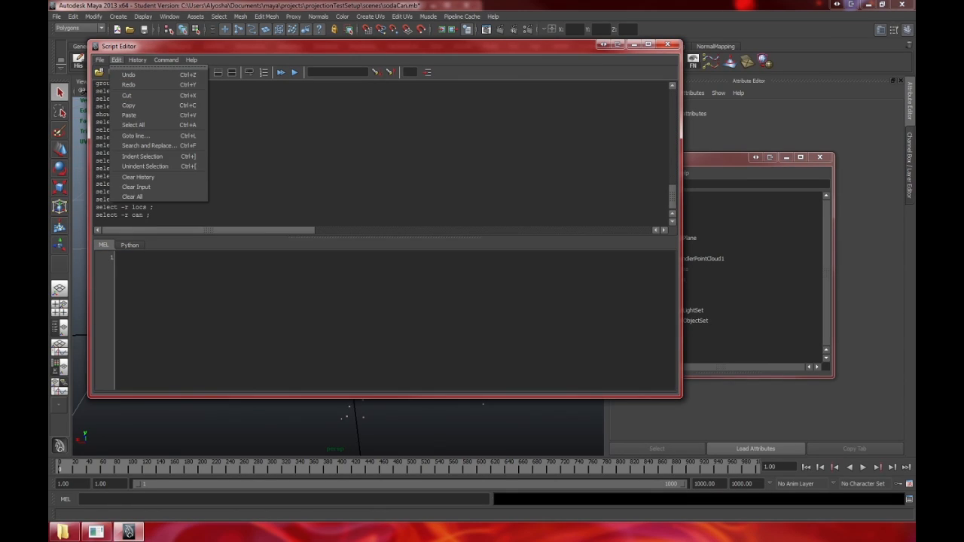
click(124, 84)
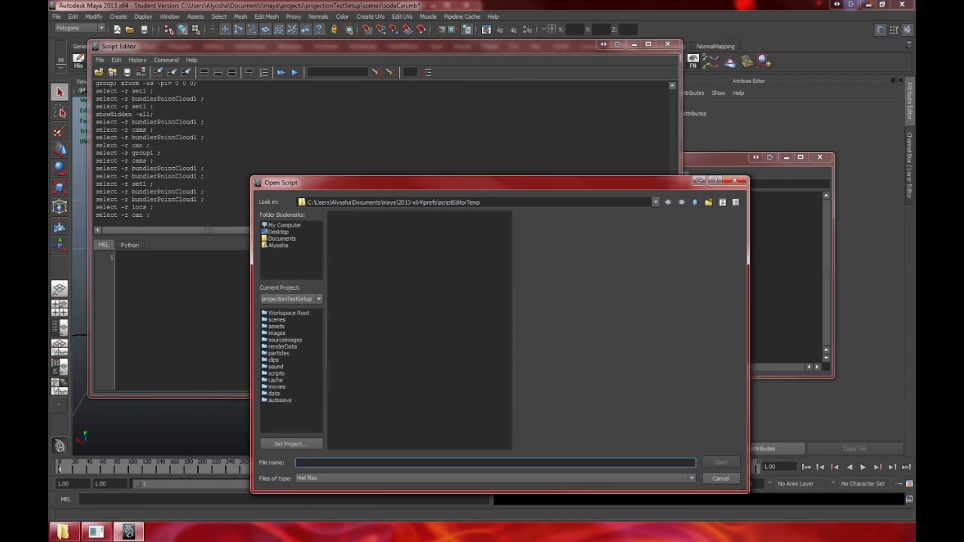
click(694, 202)
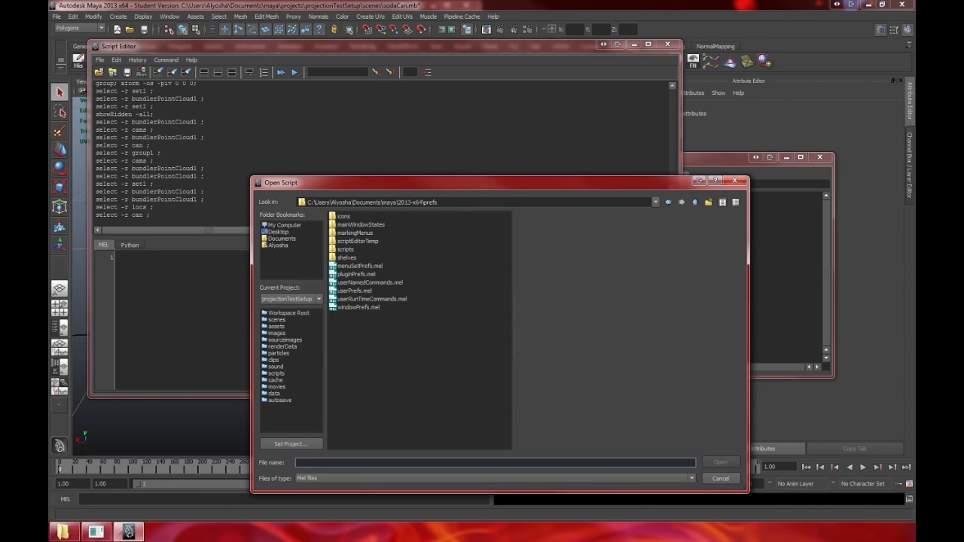
double_click(346, 249)
click(357, 216)
click(720, 462)
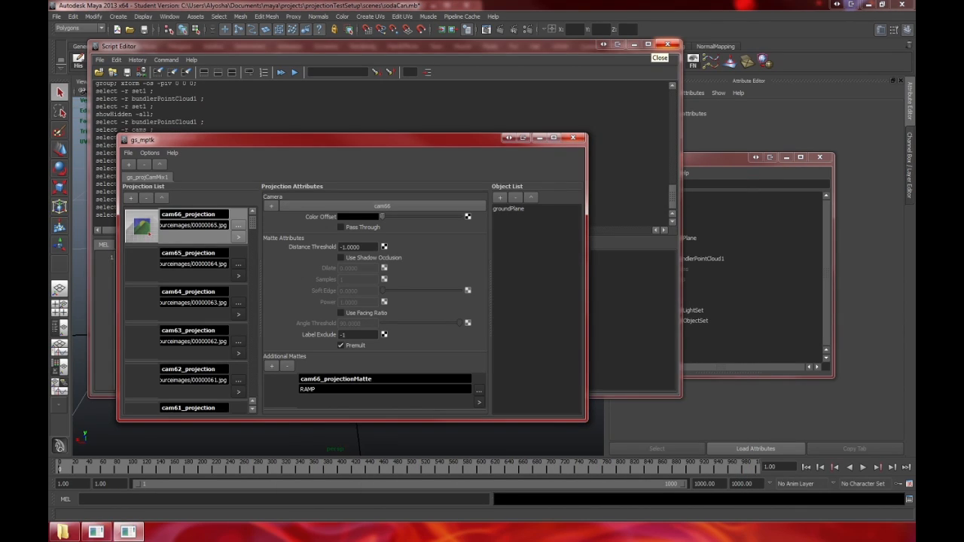
click(667, 44)
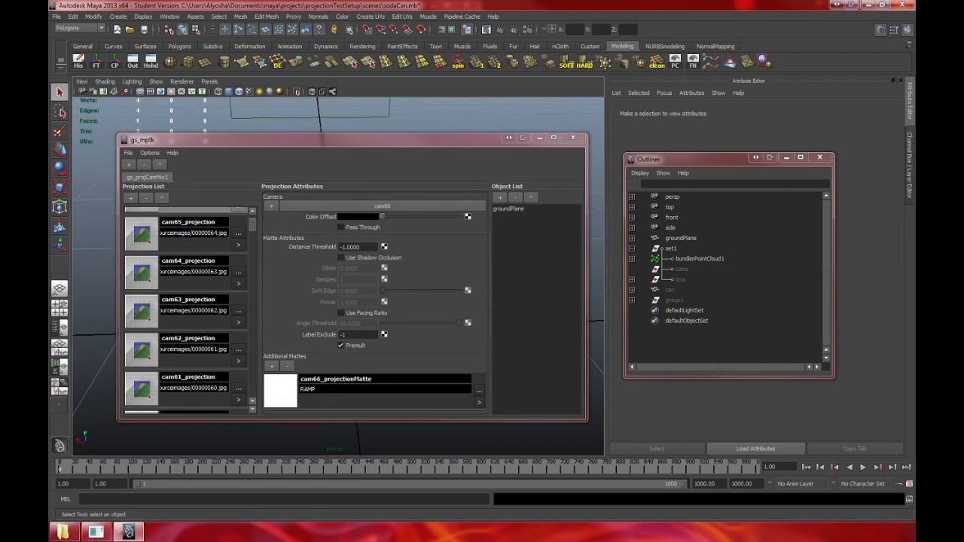
- Choose the cam1 projection in gs_mptk's Projection List and move the gs_mptk window clear of the ground plane view
click(238, 402)
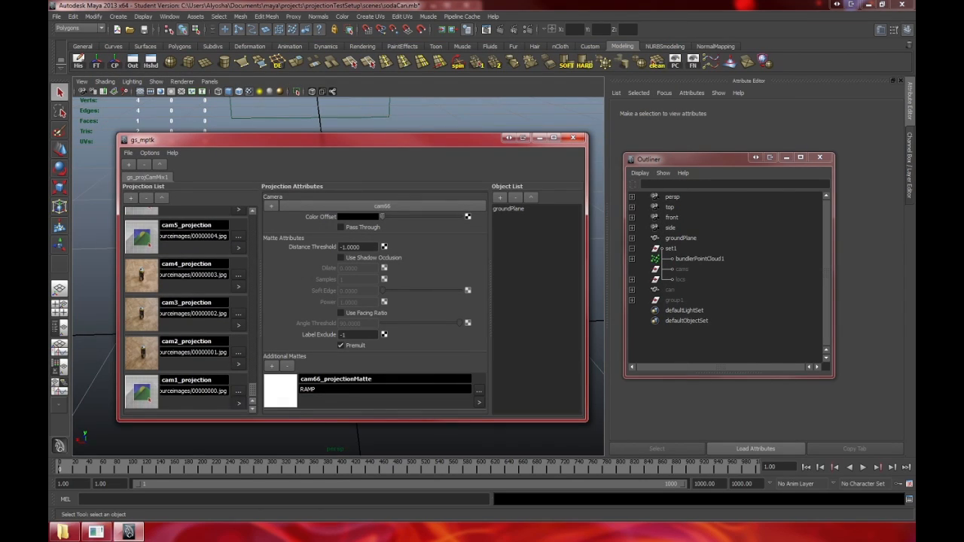
drag(339, 139, 610, 287)
drag(489, 293, 177, 373)
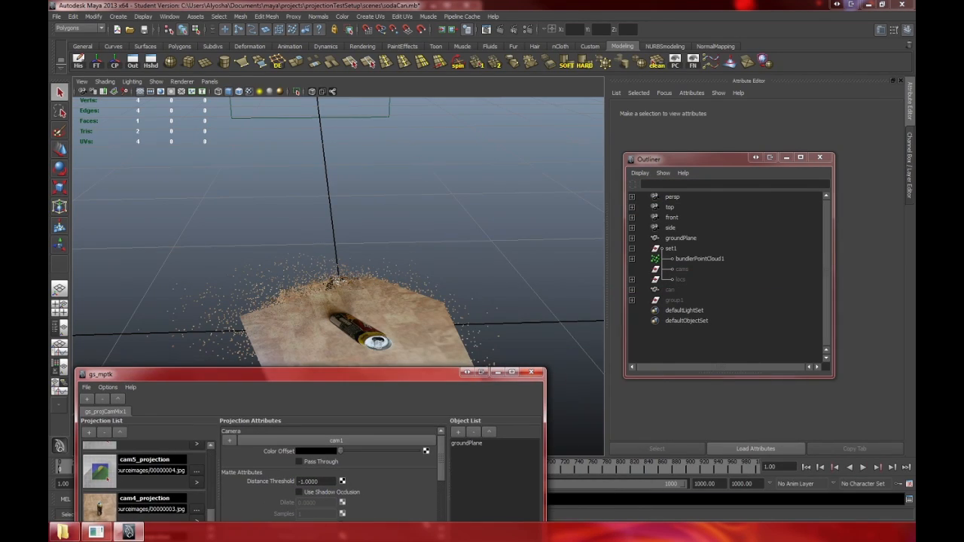
- Show the hidden can mesh again
click(669, 289)
right_click(669, 289)
key(Escape)
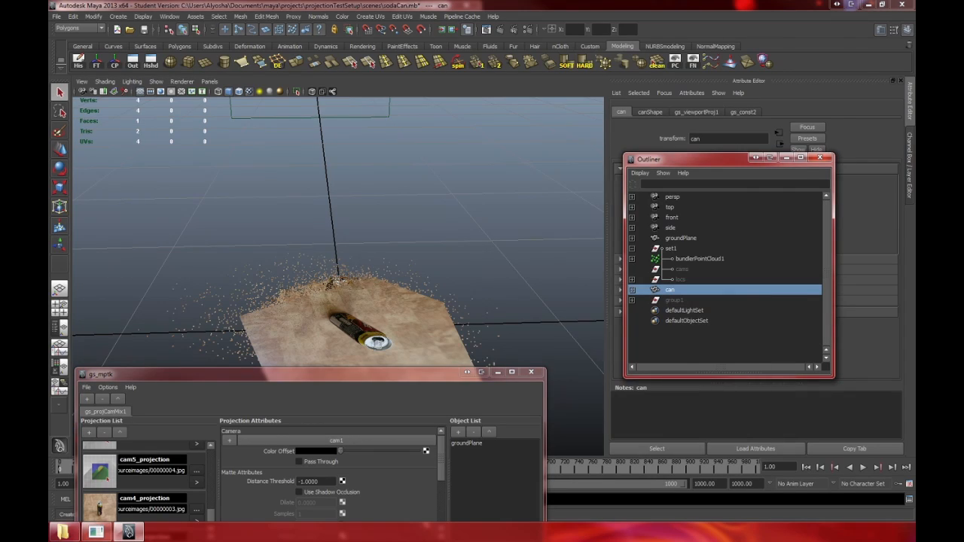
click(143, 16)
mouse_move(166, 71)
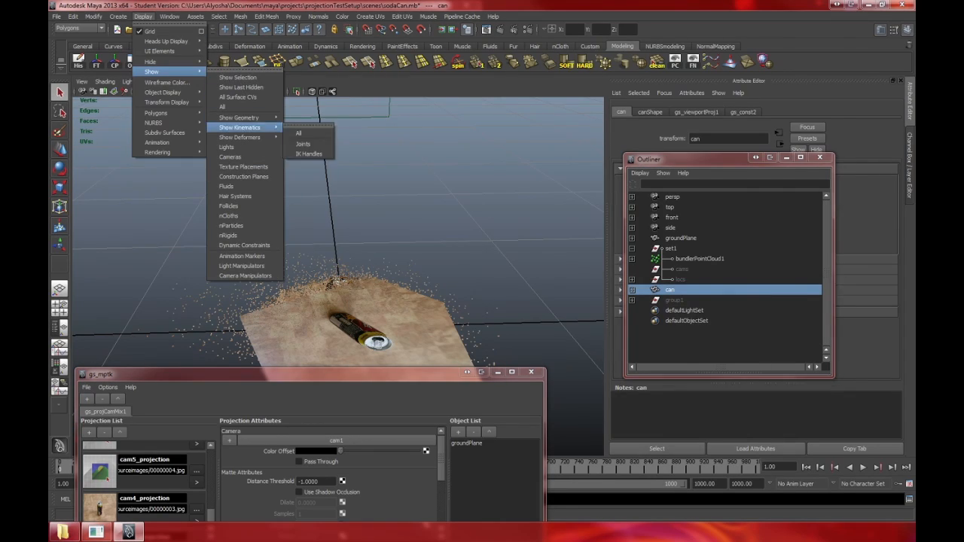
click(237, 77)
- Select the can and examine up close how its mesh fits the surrounding point cloud
alt+drag(339, 248, 399, 224)
click(286, 219)
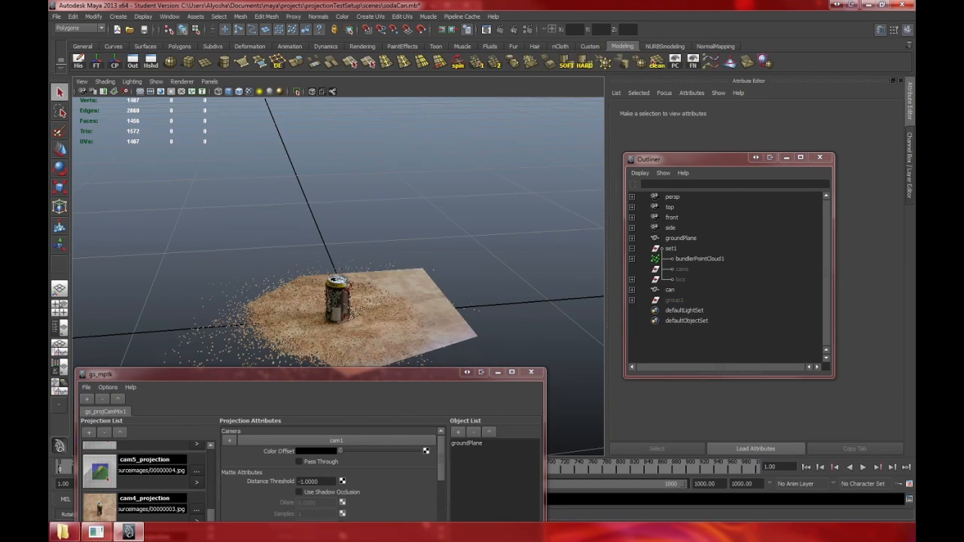
alt+right_drag(316, 226, 361, 226)
alt+drag(278, 238, 331, 267)
alt+right_drag(302, 267, 354, 267)
click(332, 275)
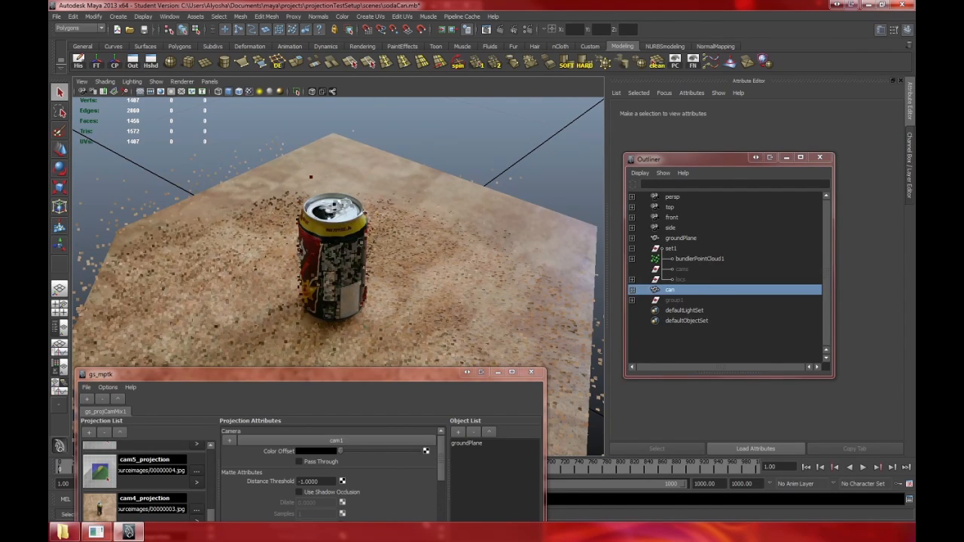
alt+drag(331, 226, 332, 203)
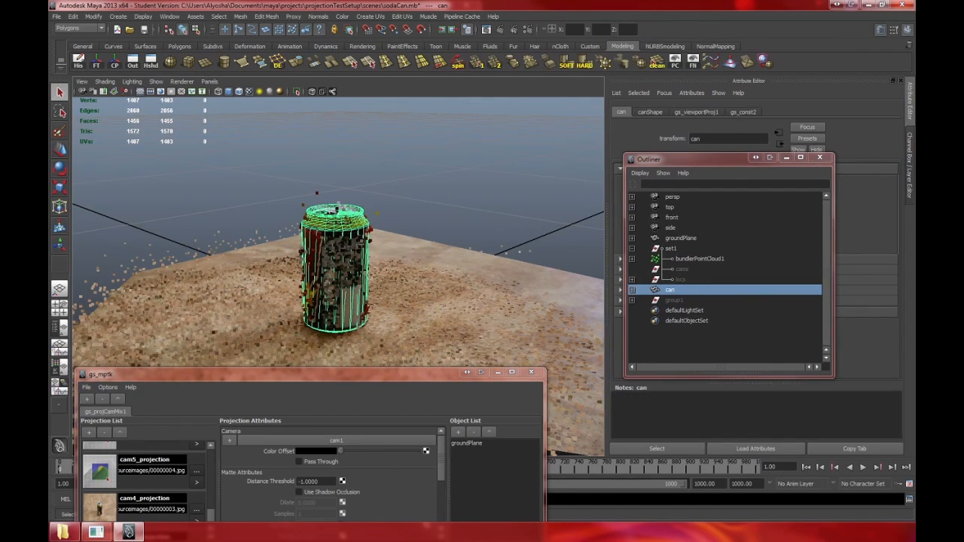
- Minimize the gs_mptk window to clear the view of the can and the Outliner
drag(301, 373, 617, 101)
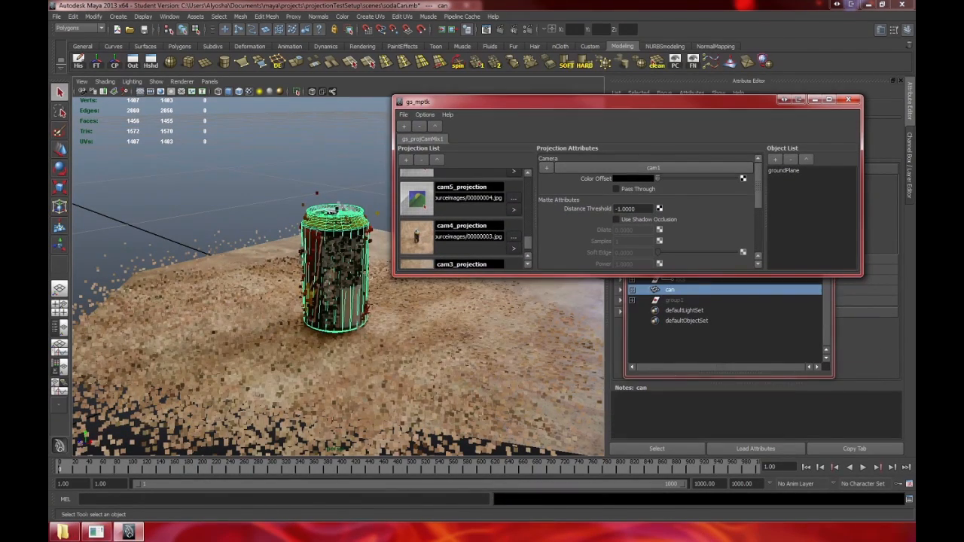
click(814, 100)
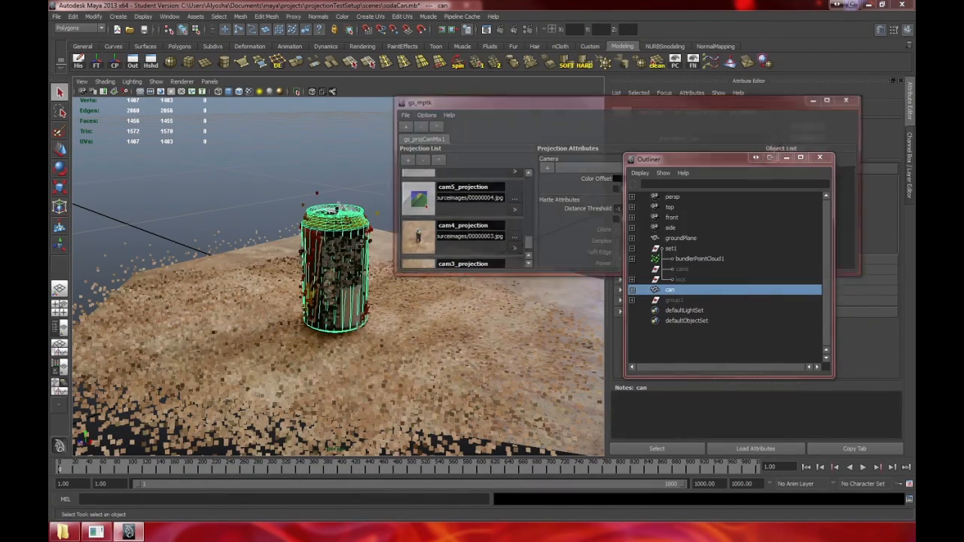
mouse_move(362, 165)
alt+mouse_down()
mouse_move(389, 218)
mouse_move(367, 165)
alt+mouse_up()
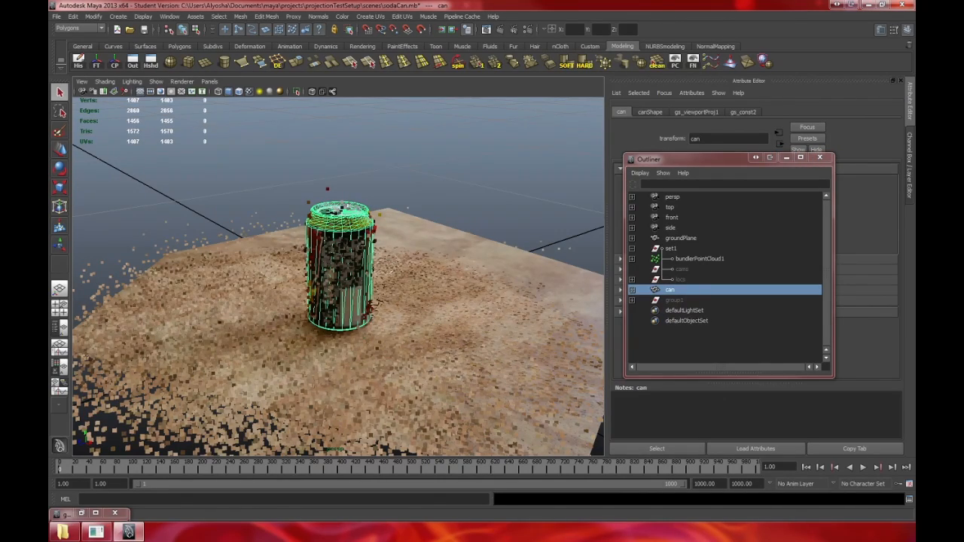
click(682, 269)
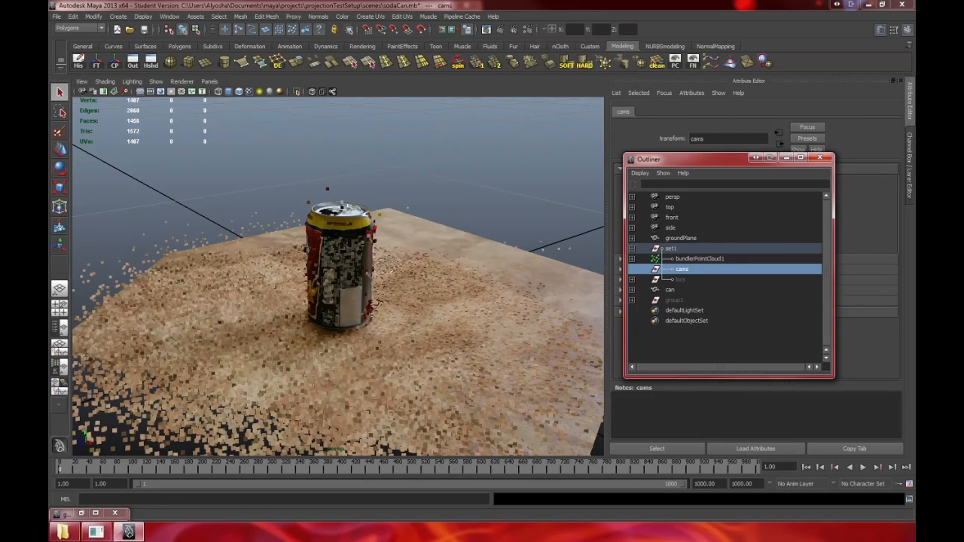
click(94, 16)
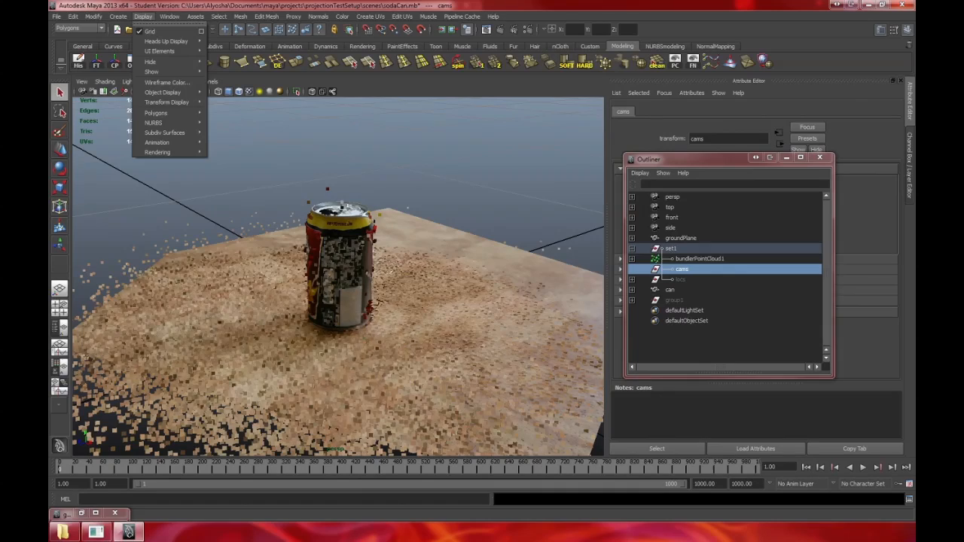
click(143, 16)
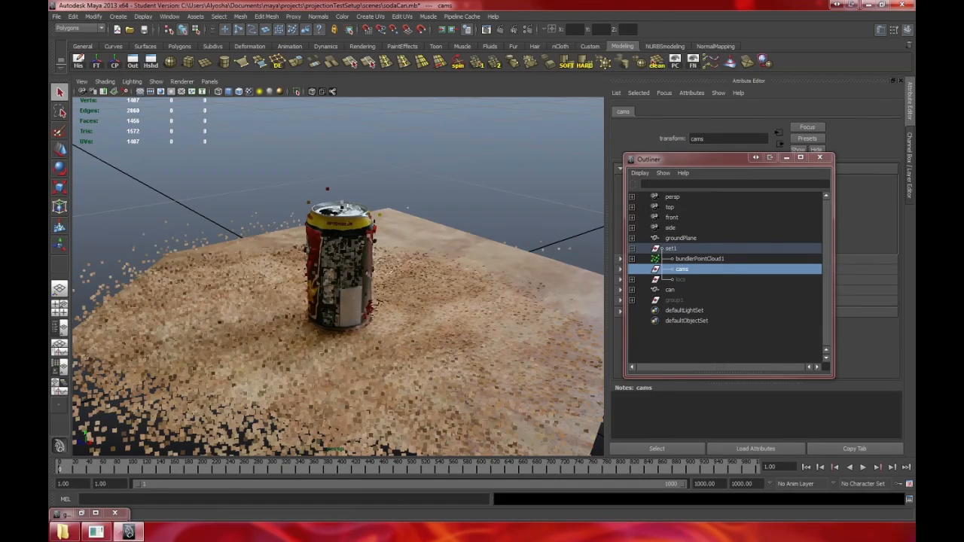
- Move all cameras from cam66 through renderCam out of the hidden group1 to the top level, above groundPlane
click(674, 299)
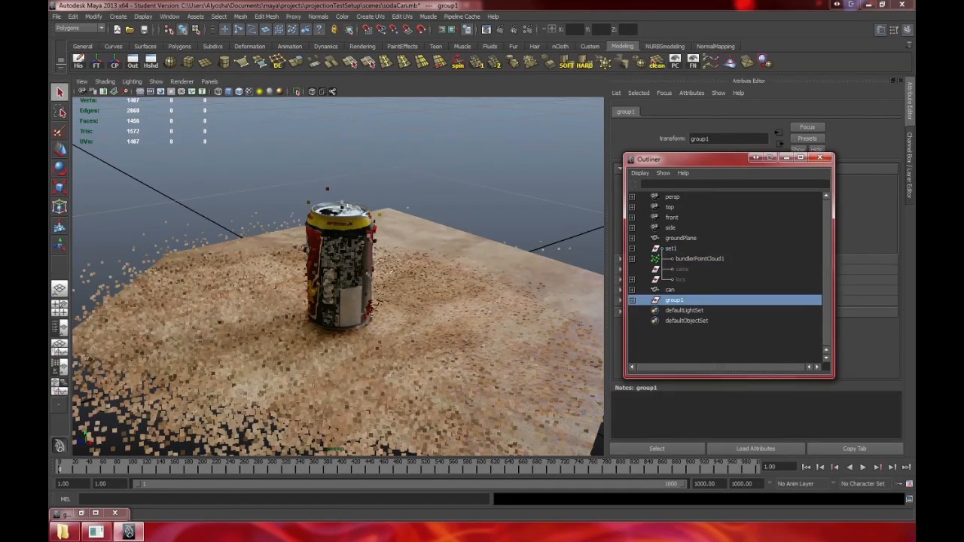
click(631, 300)
click(683, 310)
mouse_move(826, 213)
mouse_down()
mouse_move(826, 331)
mouse_move(826, 211)
mouse_up()
shift+click(689, 331)
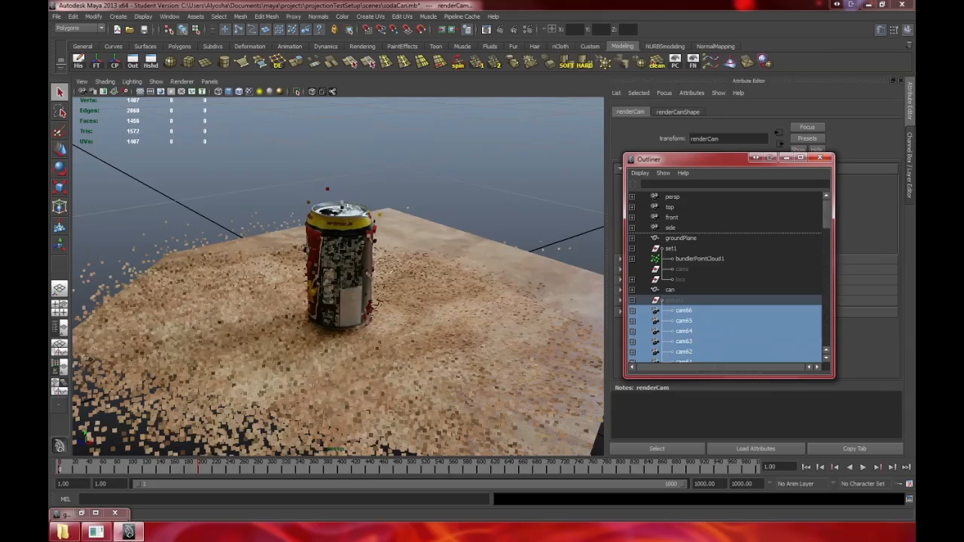
middle_drag(681, 234, 681, 233)
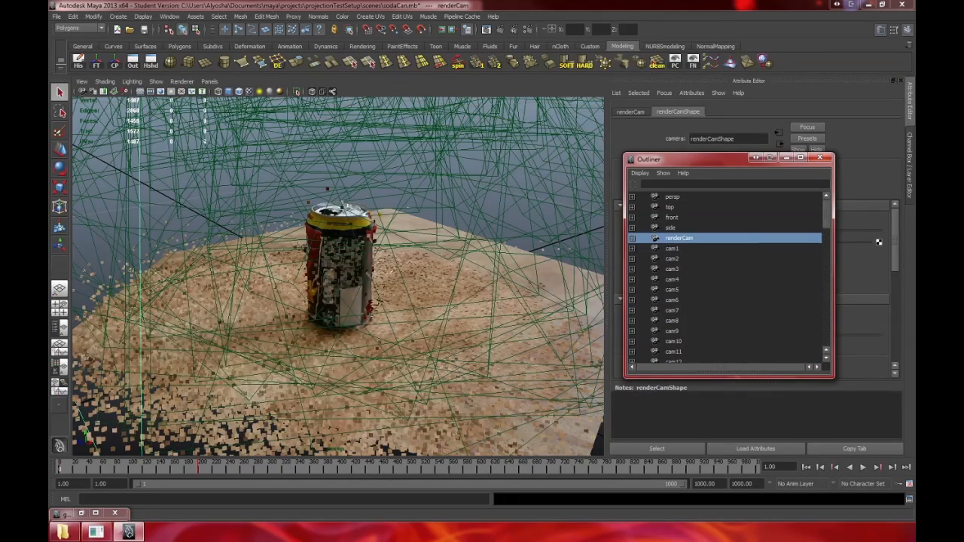
- Select all cameras from renderCam through cam66 together with the can mesh
scroll(727, 279, down, 18)
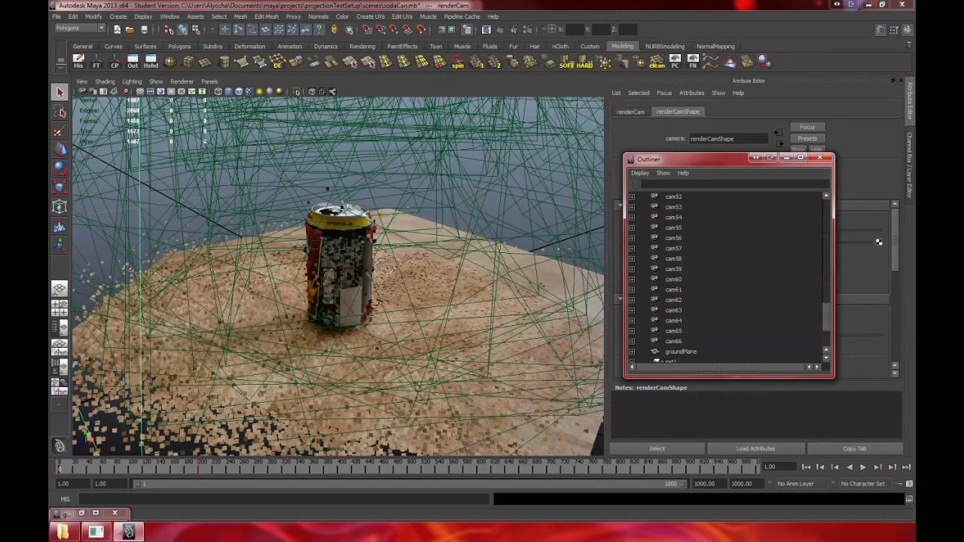
shift+click(673, 341)
scroll(725, 278, down, 3)
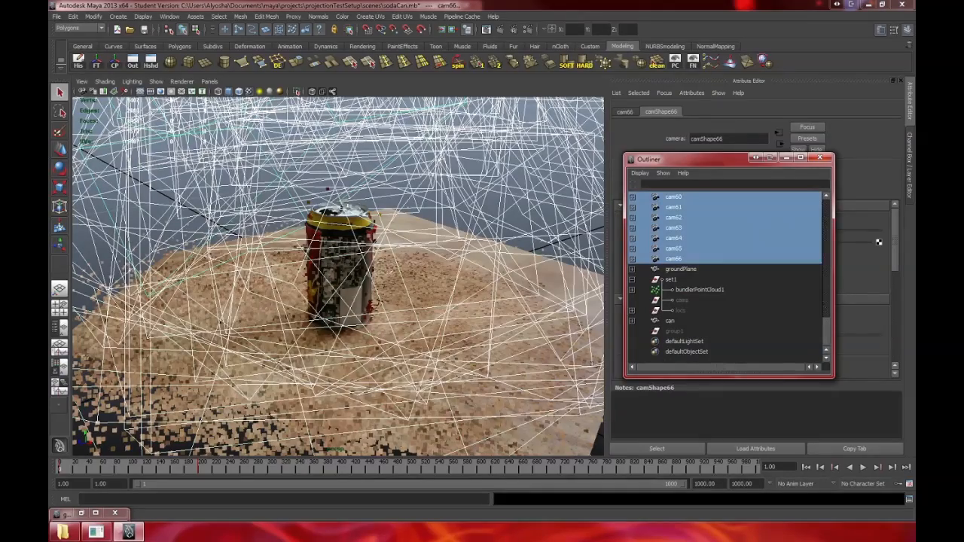
ctrl+click(670, 321)
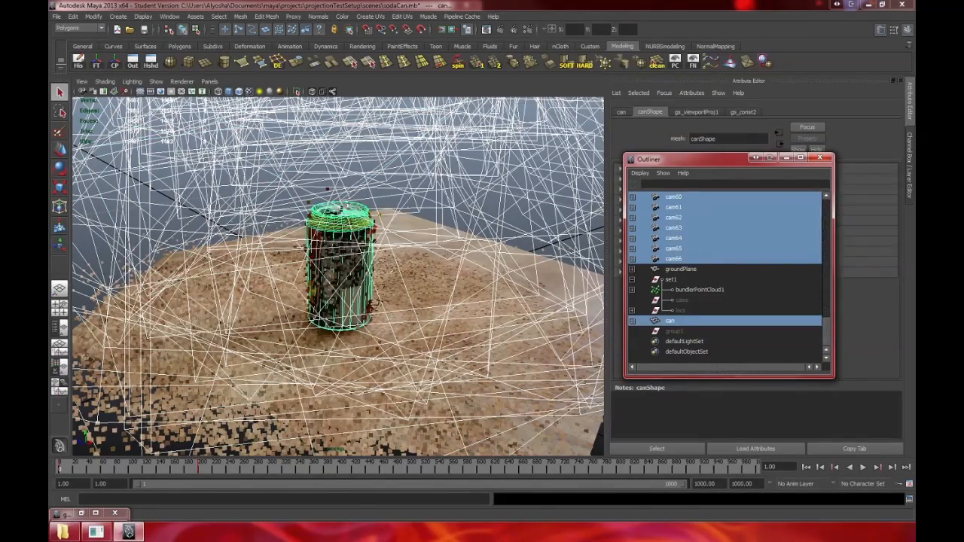
- Open the options for exporting the selection as FBX, enlarge the dialog, and review the reference and include options
click(56, 16)
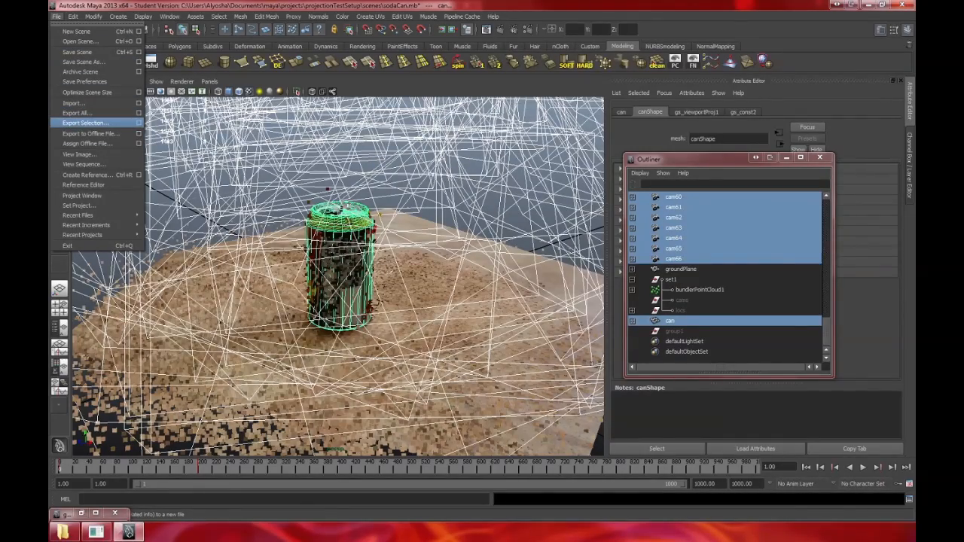
click(139, 122)
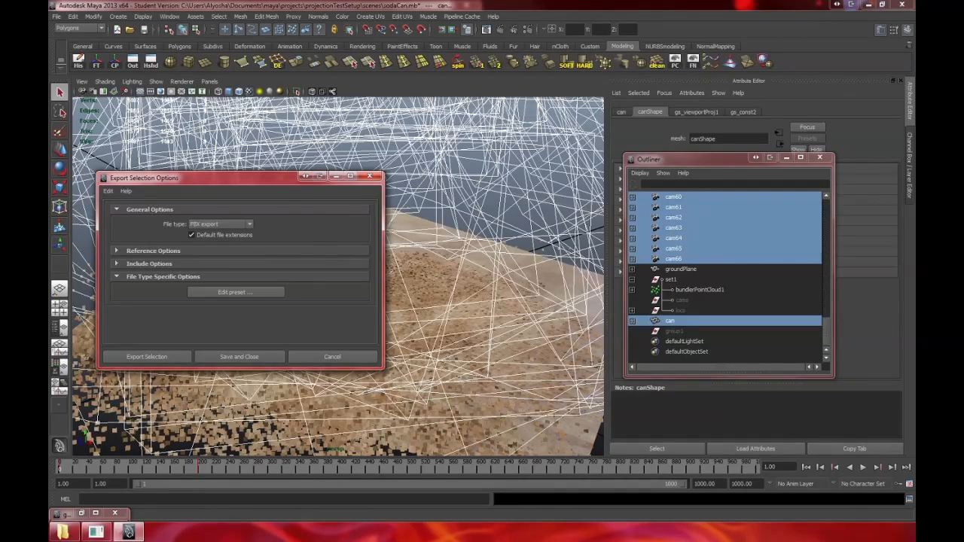
drag(382, 368, 557, 427)
click(220, 223)
click(203, 293)
click(153, 251)
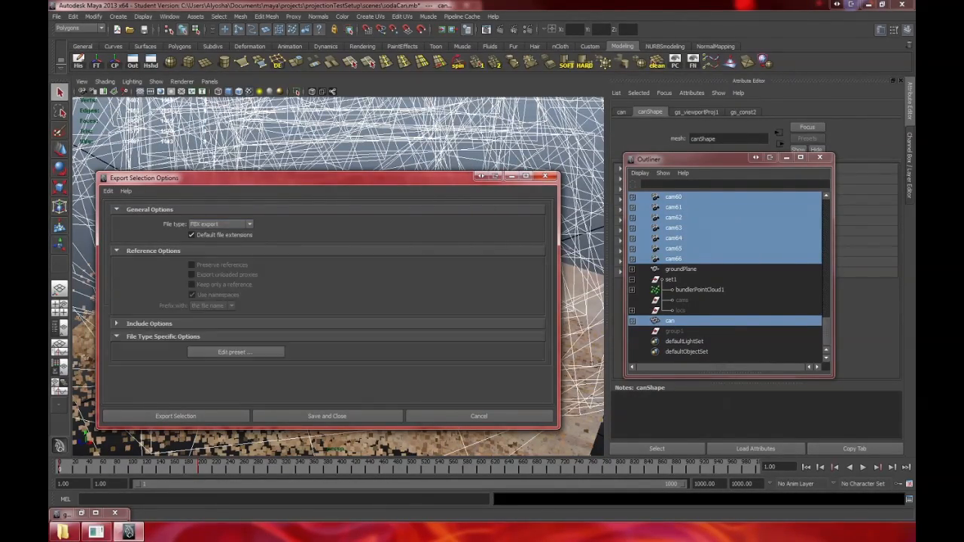
click(153, 250)
click(149, 264)
click(149, 264)
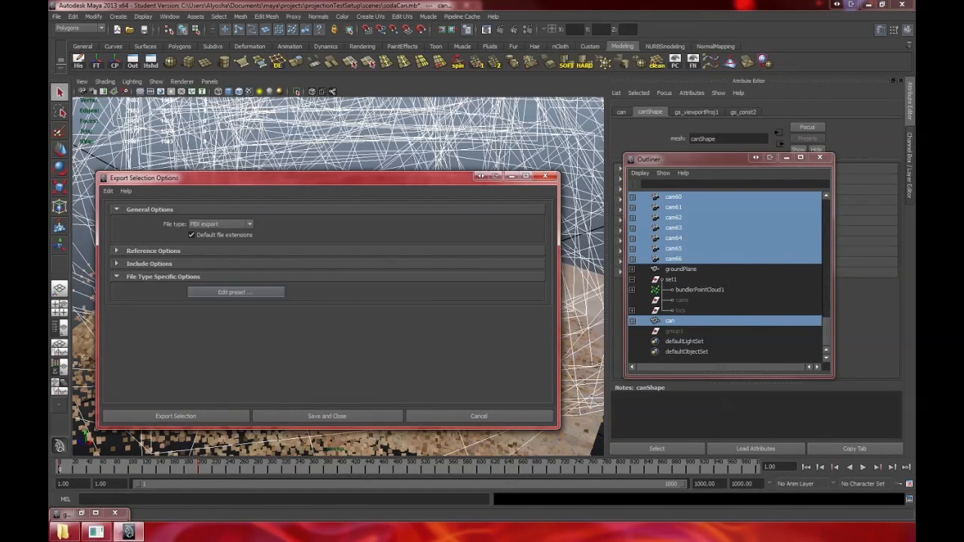
click(149, 263)
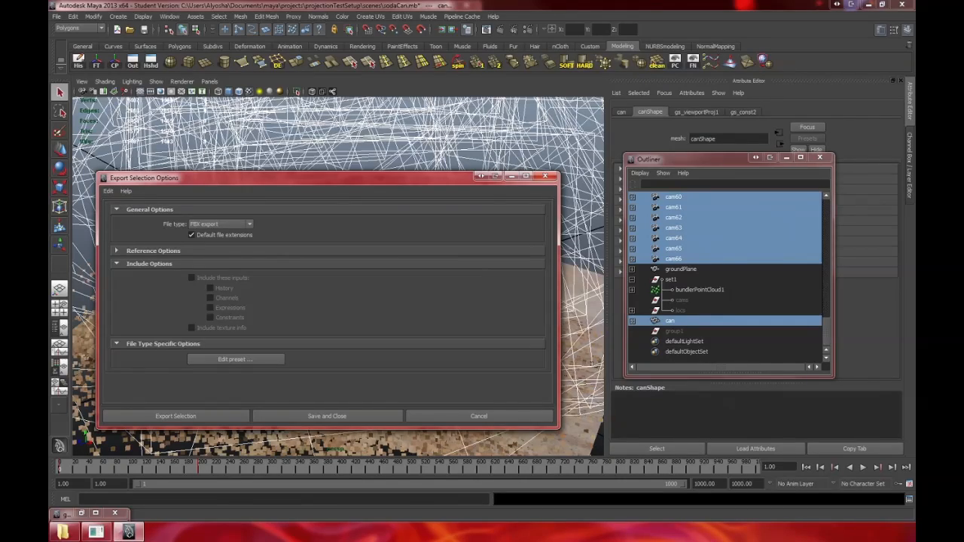
click(149, 264)
click(153, 250)
click(153, 250)
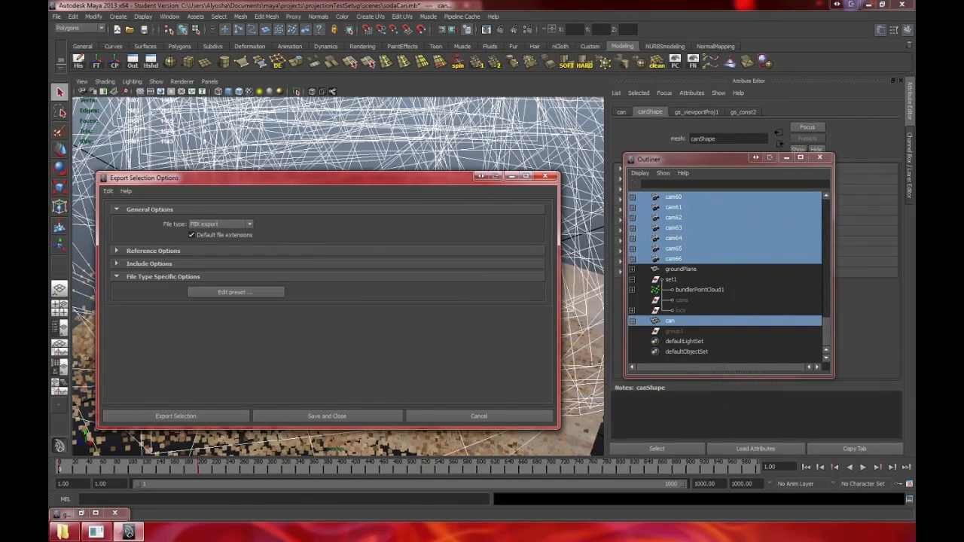
- Review the Include and Animation settings of the FBX export preset, then export the selected cameras and can mesh
click(236, 291)
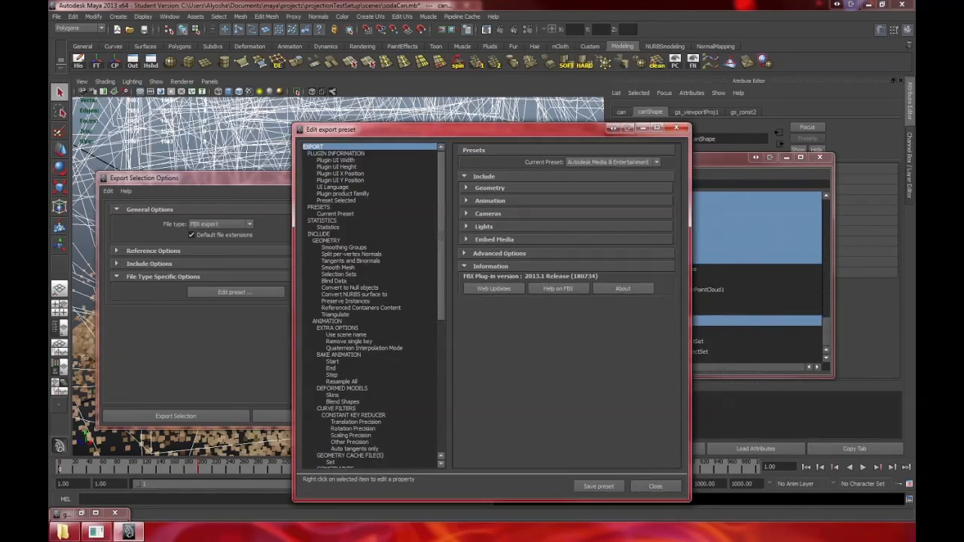
click(467, 173)
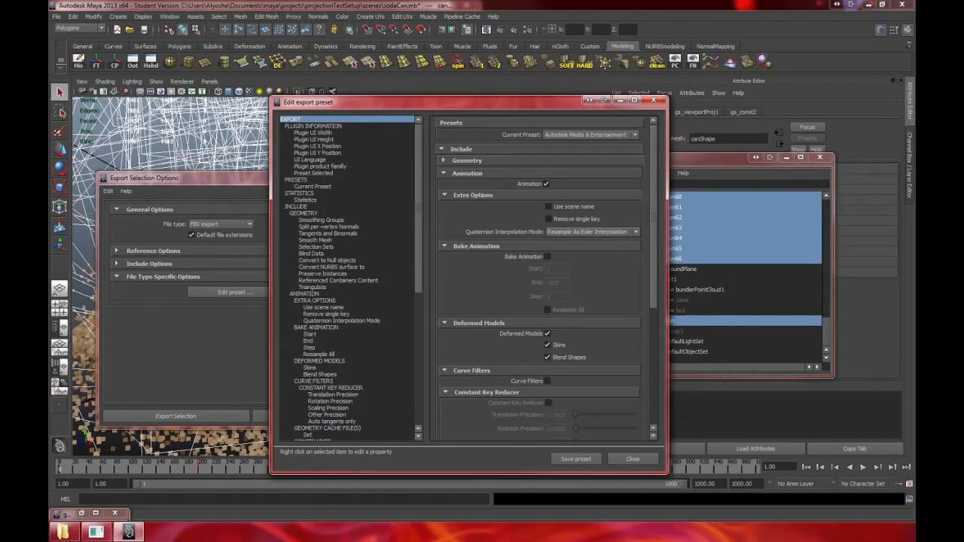
click(632, 458)
click(176, 416)
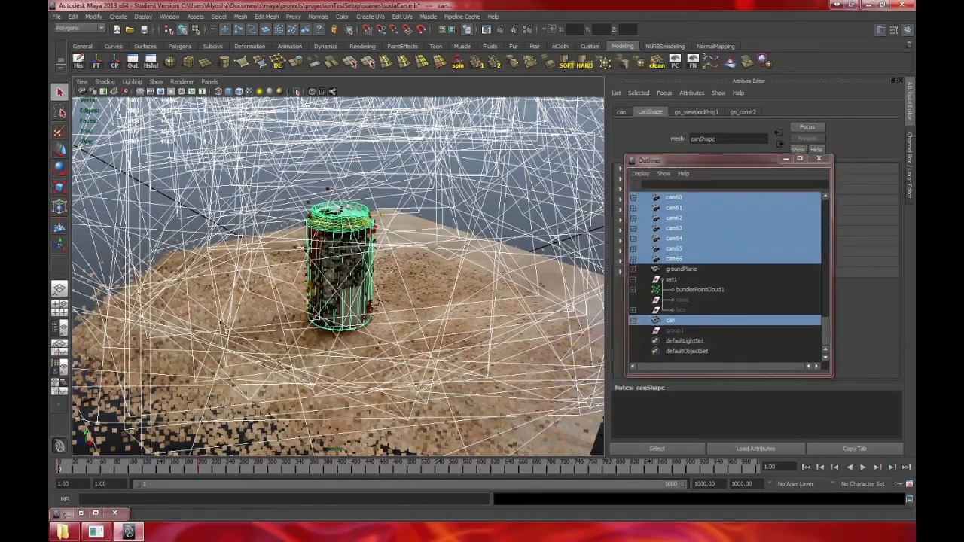
- Close the Outliner and quit Maya without saving the changes to sodaCan.mb
click(819, 157)
click(57, 16)
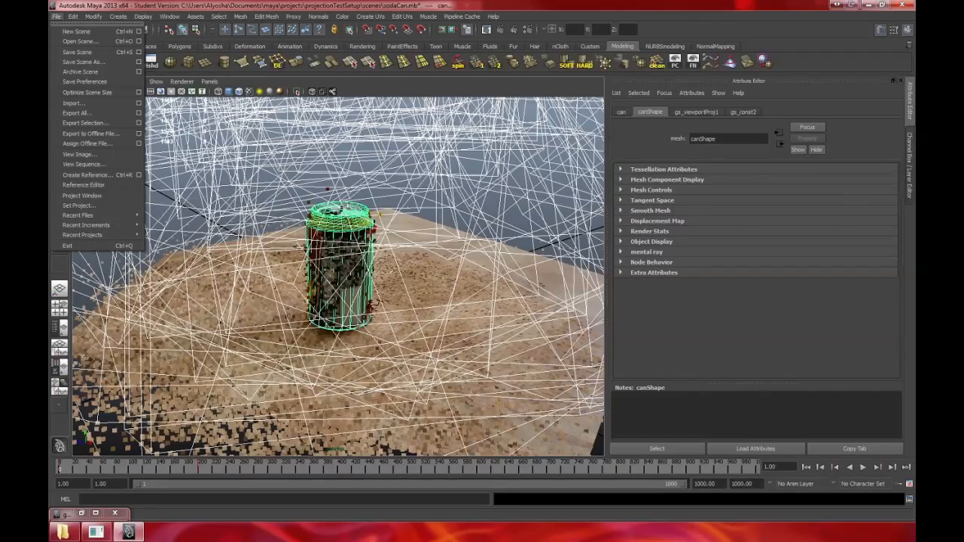
key(Escape)
click(902, 4)
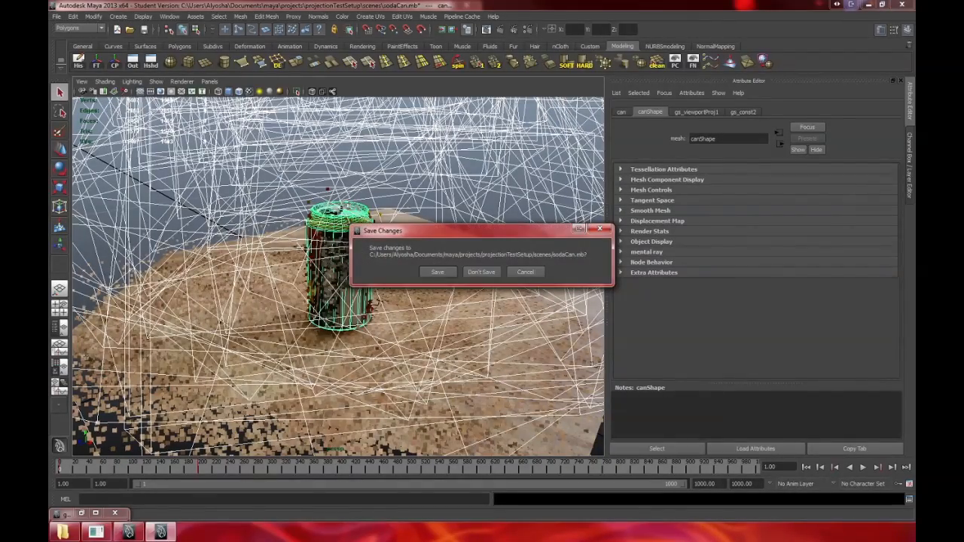
click(481, 272)
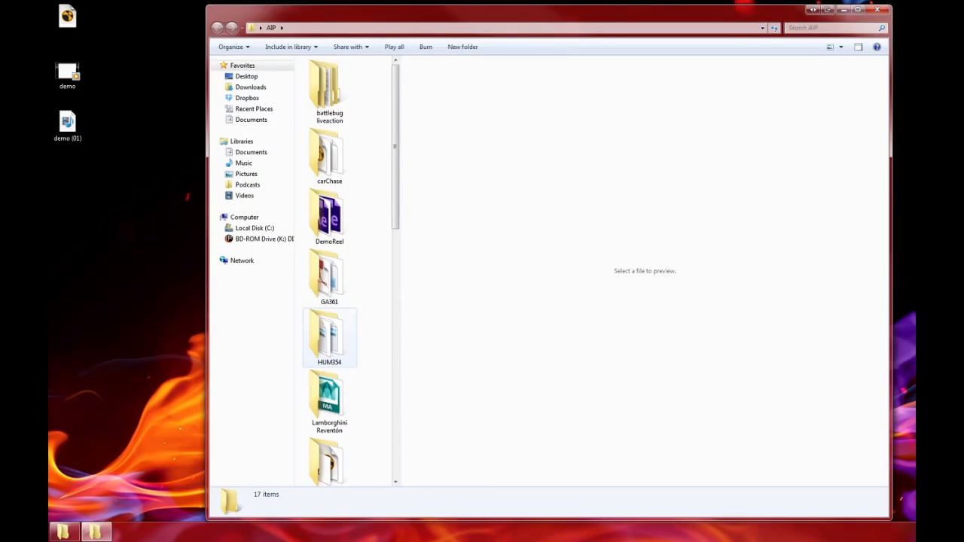
- Open the photoSynthTest folder inside AIP and look through its files
scroll(329, 226, down, 5)
scroll(329, 226, up, 4)
click(329, 335)
double_click(329, 335)
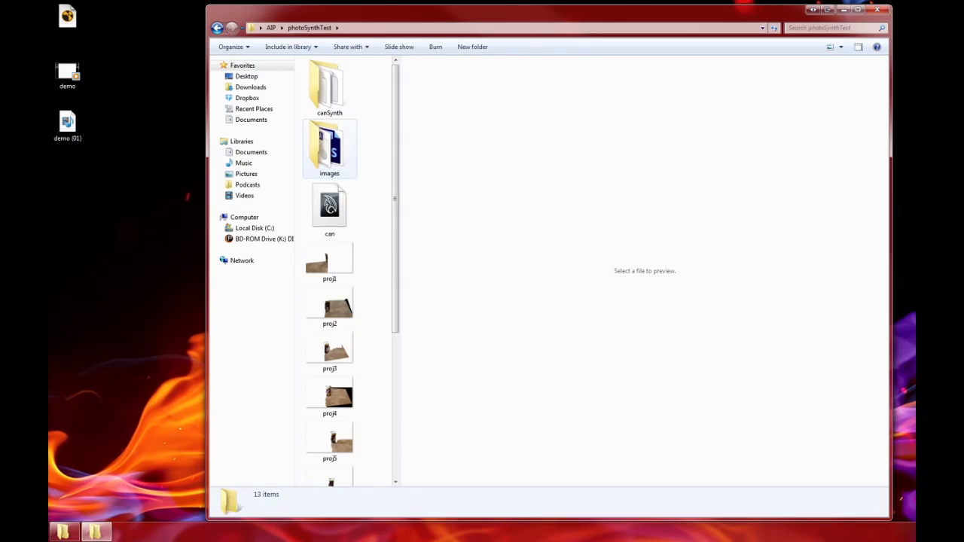
scroll(326, 189, down, 5)
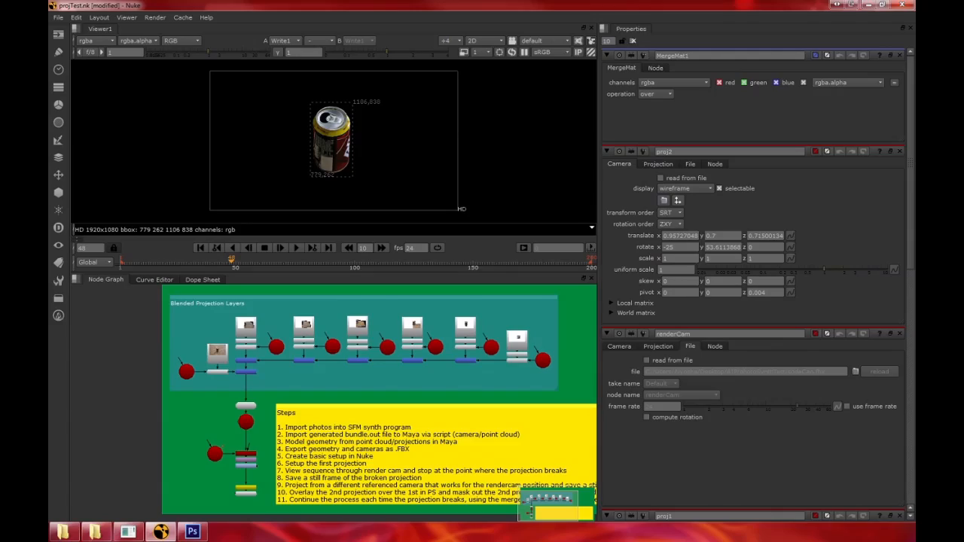
- Switch to the projTest.nk script in Nuke and show the properties of the Scene1 node beside the Steps note
scroll(219, 418, up, 3)
middle_drag(219, 417, 217, 333)
scroll(399, 373, down, 1)
middle_drag(399, 372, 381, 393)
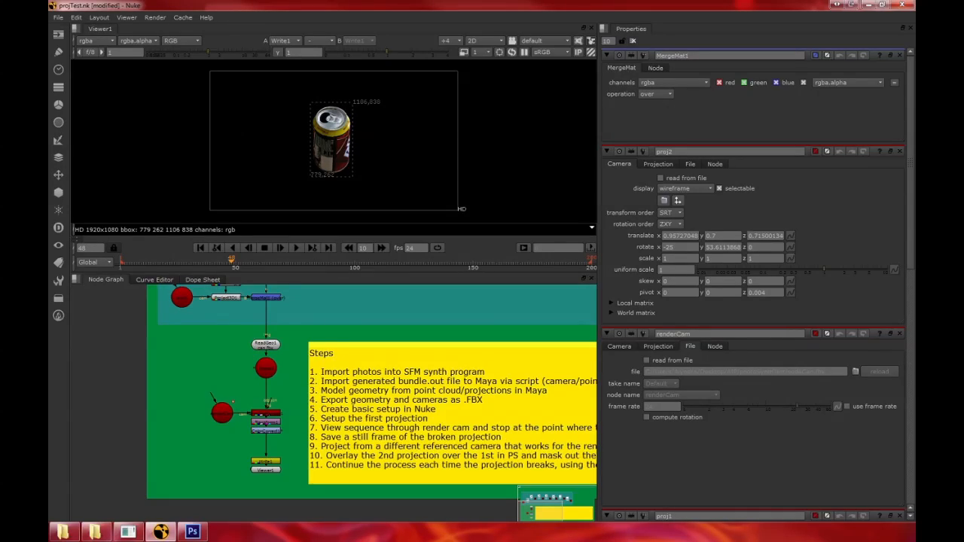
double_click(266, 368)
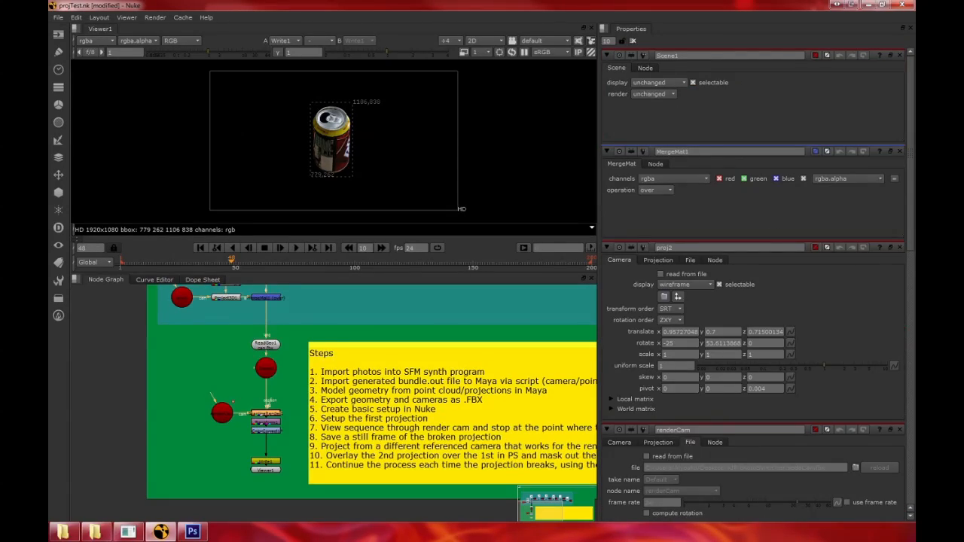
click(222, 412)
click(128, 379)
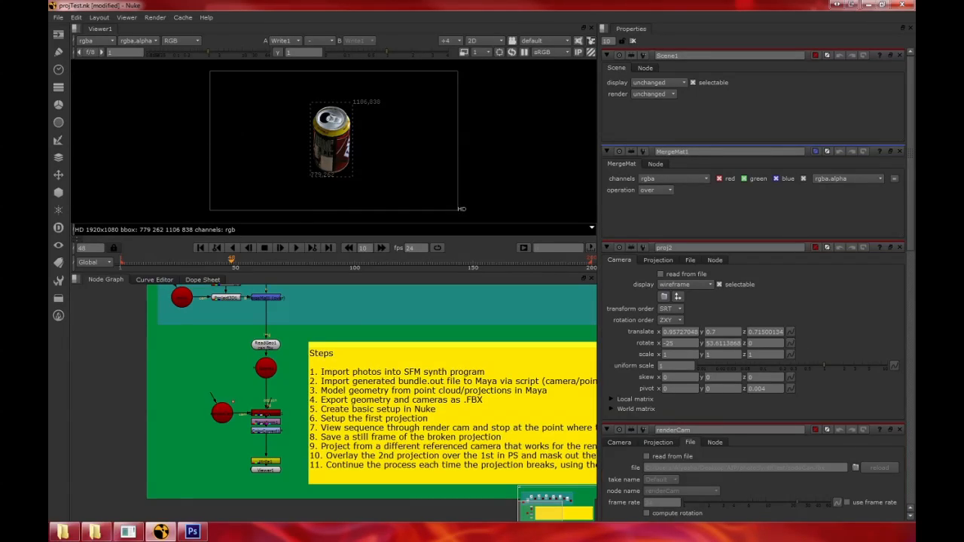
- Show the properties of the renderCam camera and of the ReadGeo1 node that loads can.fbx
middle_drag(127, 379, 127, 393)
double_click(221, 427)
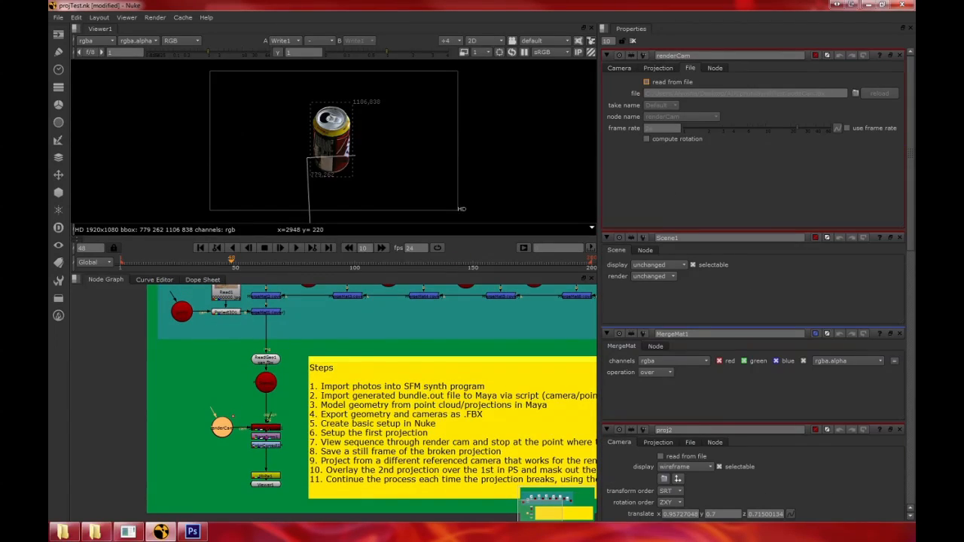
middle_drag(211, 411, 206, 445)
double_click(259, 370)
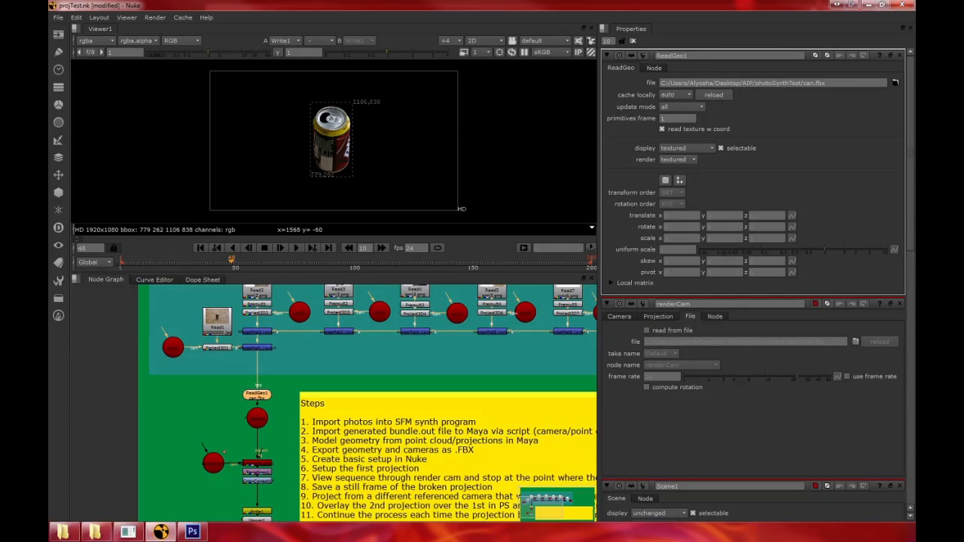
- Reconnect the input of ReadGeo1 directly to Project3D1 so that only the first projection is applied to the can
middle_drag(371, 403, 370, 419)
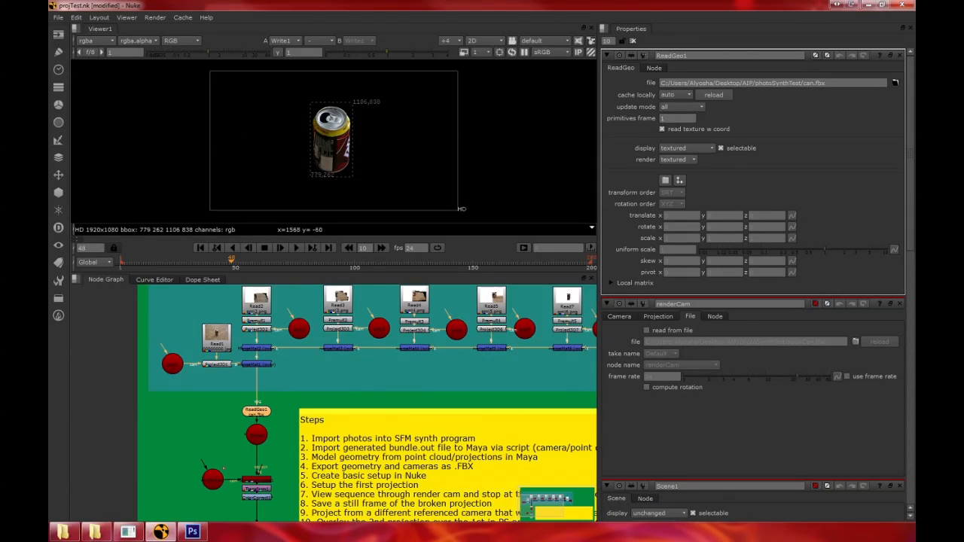
middle_drag(258, 377, 277, 381)
drag(276, 378, 236, 369)
middle_drag(277, 475, 309, 501)
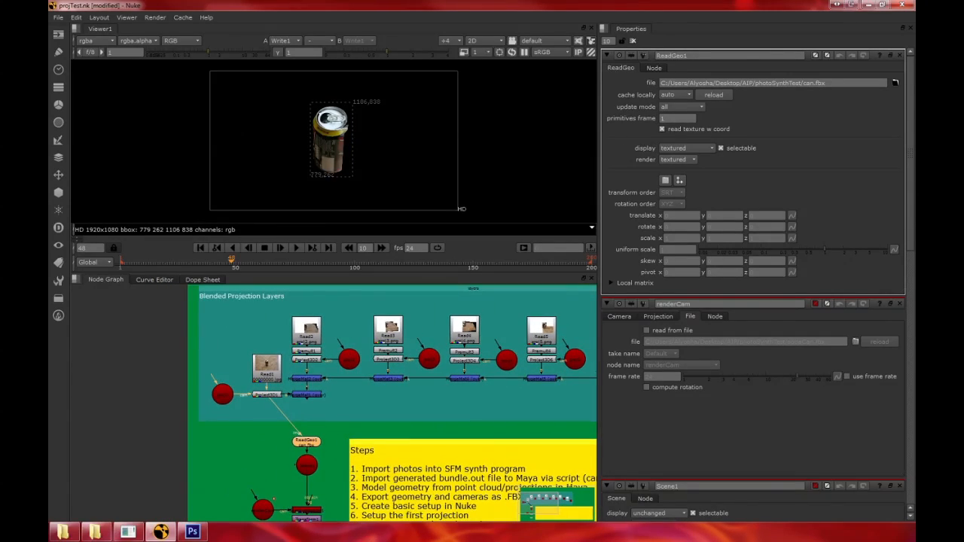
- Inspect the settings of the first projection's Read1 image, proj1 camera and Project3D1 node, including the choices for the projection side
double_click(267, 368)
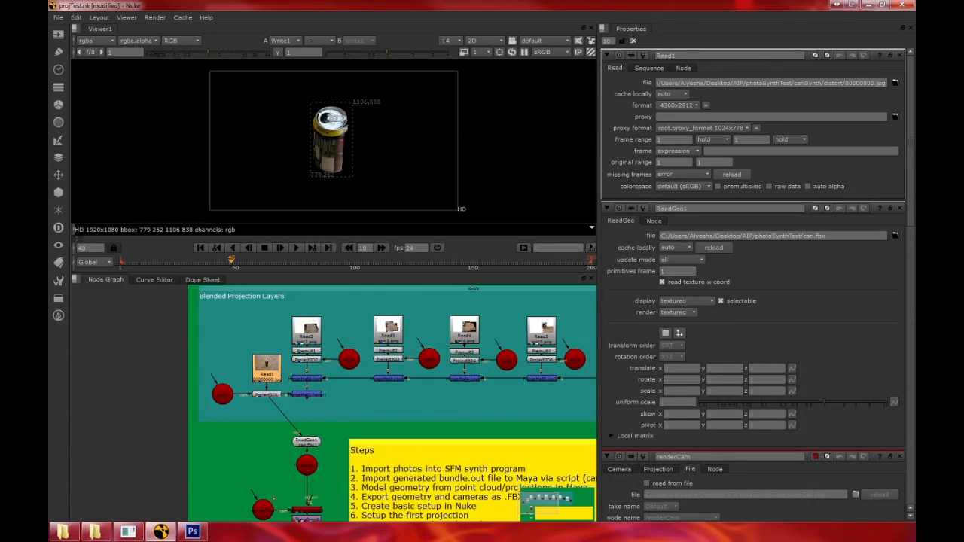
double_click(222, 394)
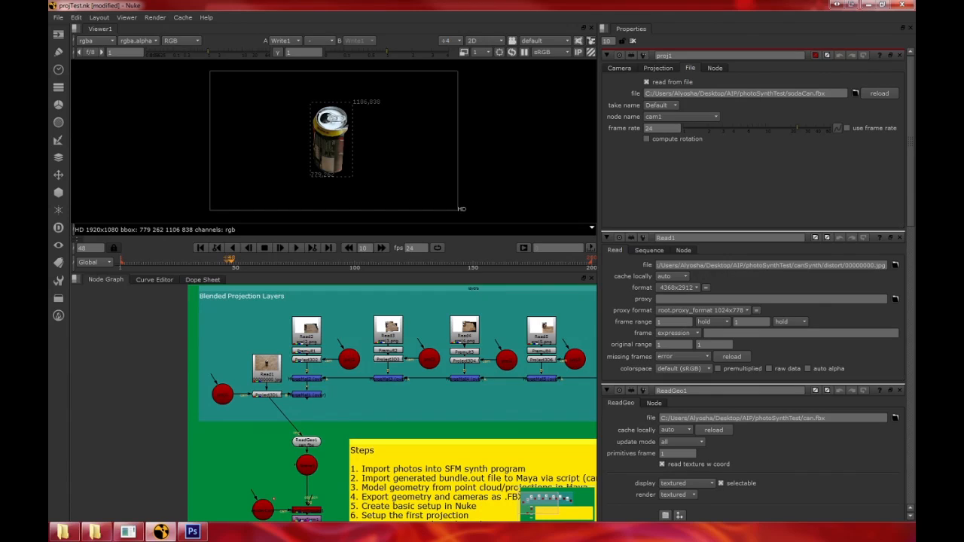
double_click(267, 395)
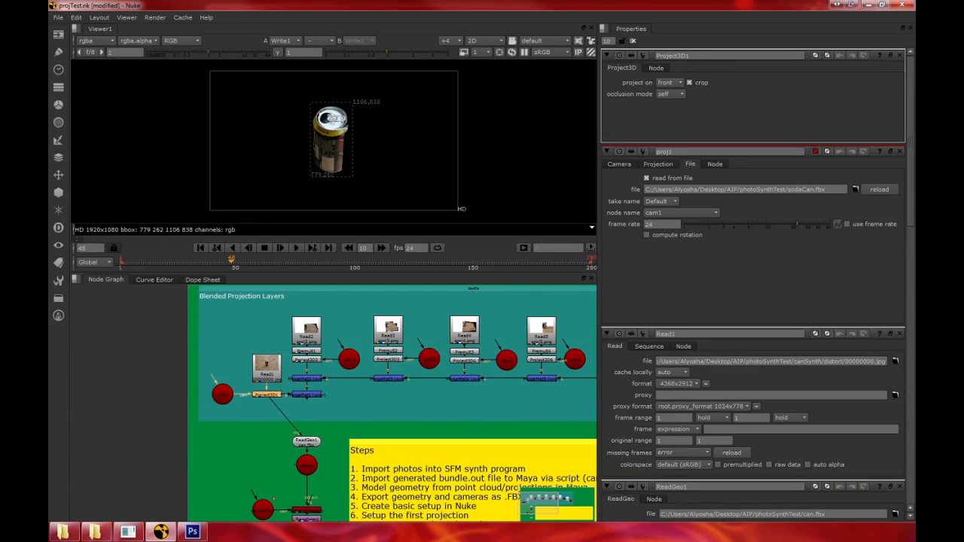
click(668, 82)
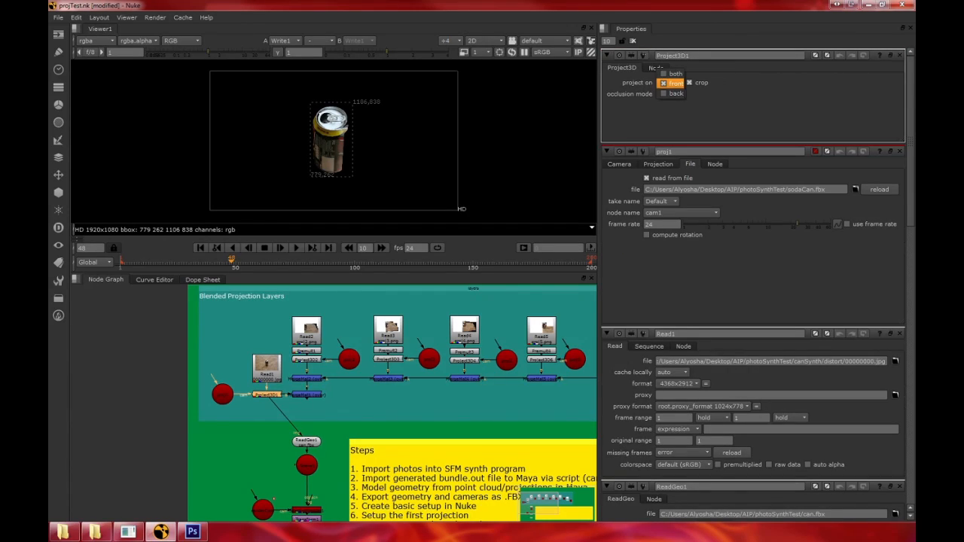
click(670, 83)
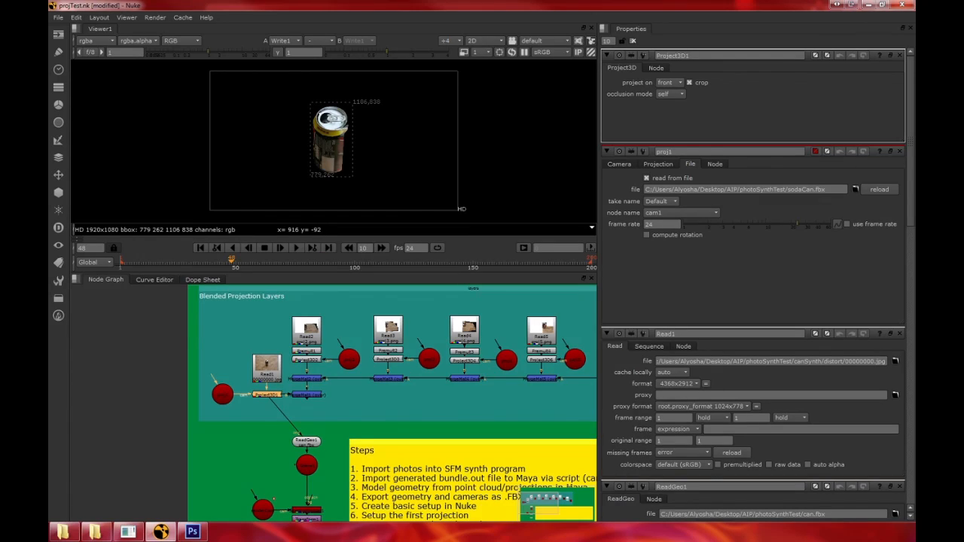
double_click(222, 393)
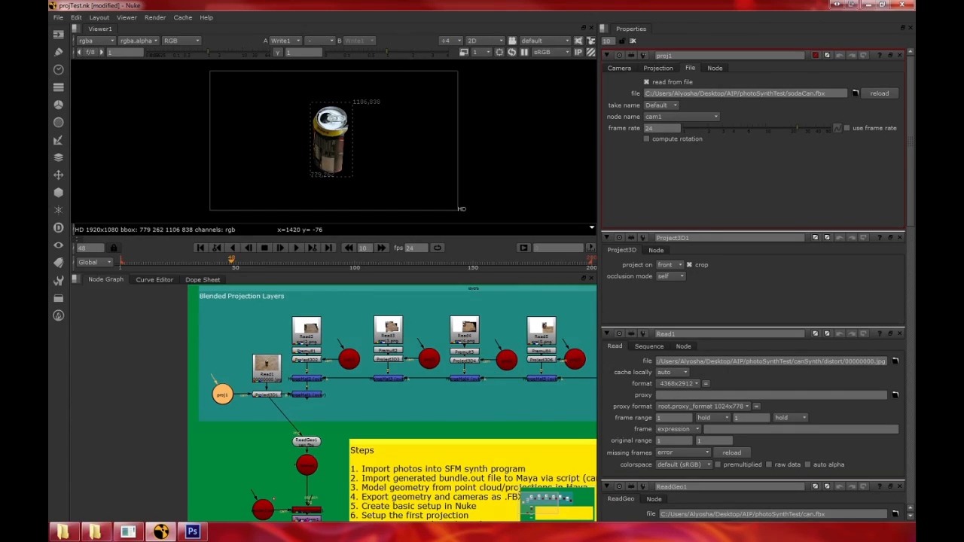
click(267, 367)
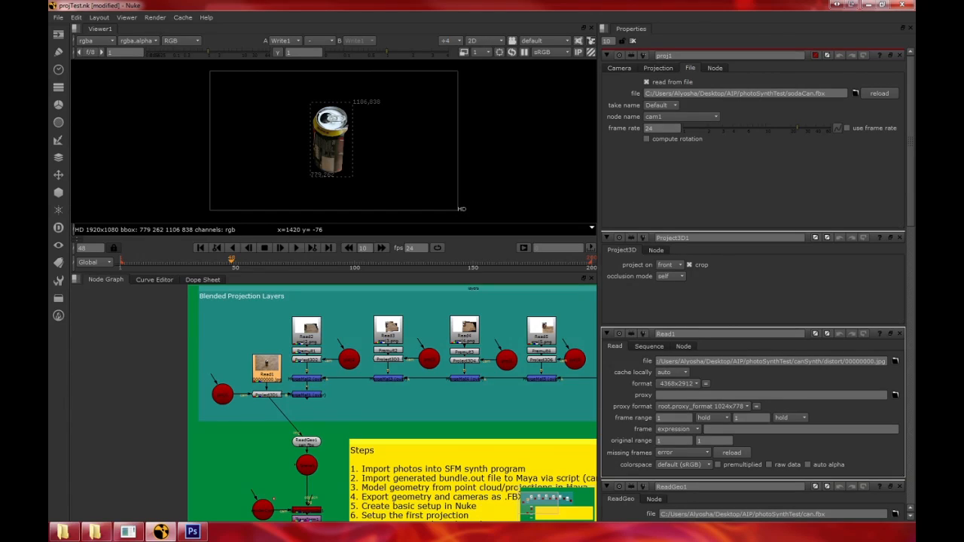
- Scrub the timeline between frames 50 and 34 to examine where the first projection breaks, stopping at frame 34
mouse_move(231, 262)
mouse_down()
mouse_move(118, 261)
mouse_move(215, 261)
mouse_up()
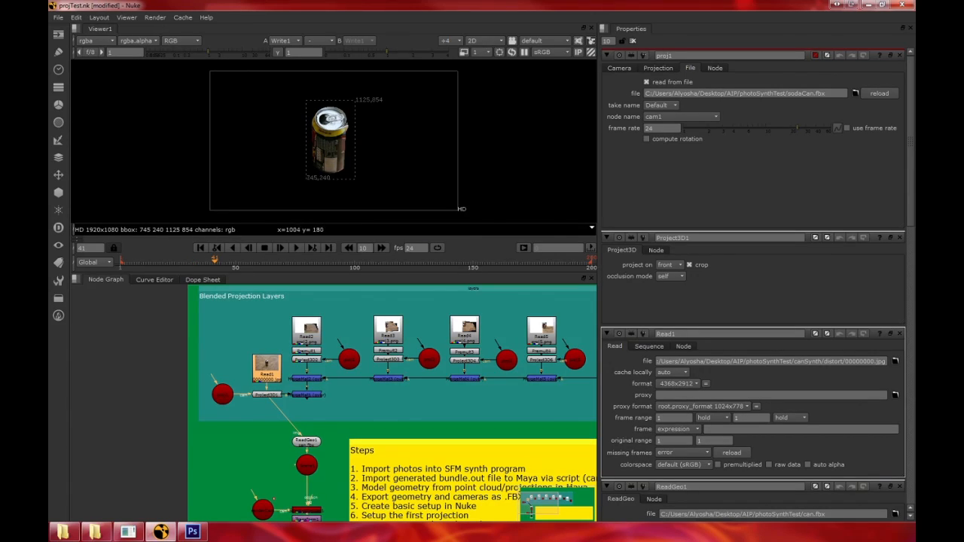
click(236, 261)
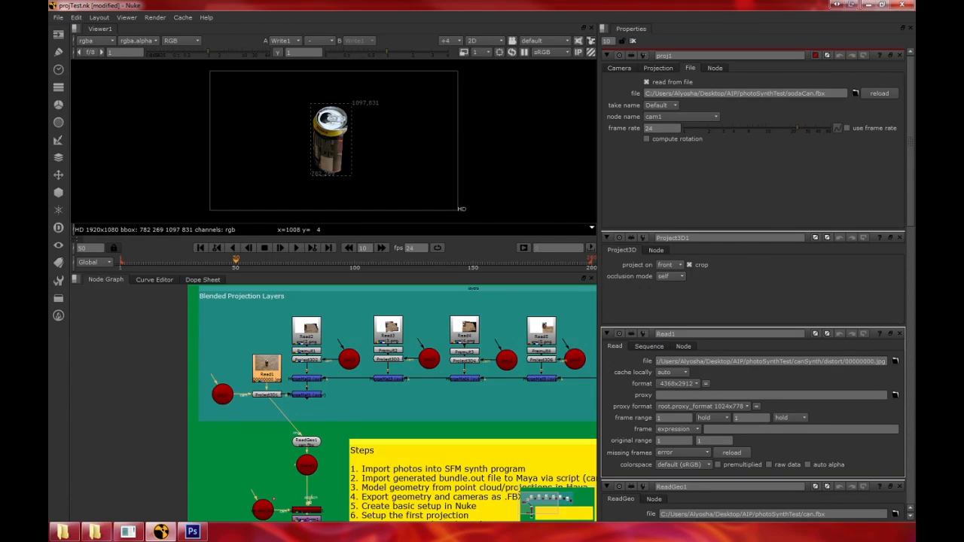
drag(236, 260, 198, 261)
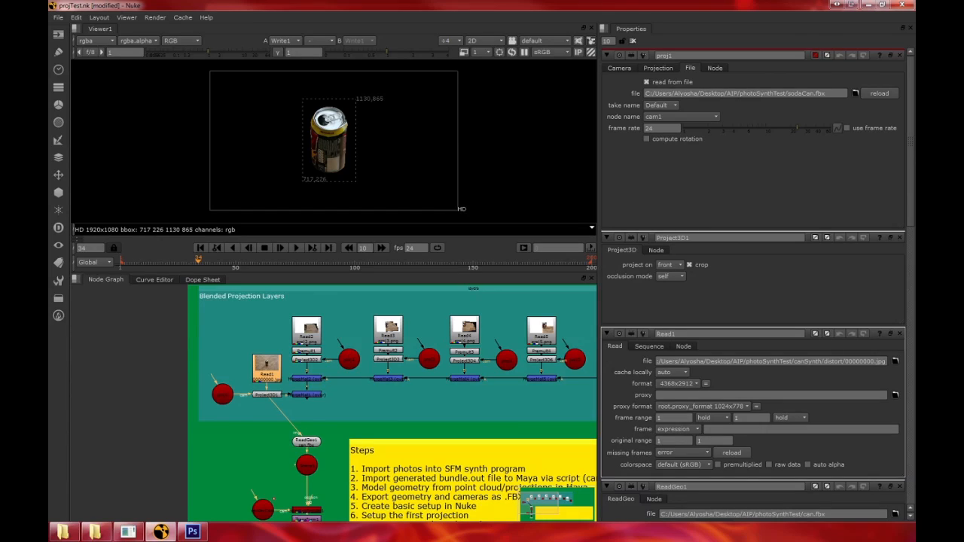
- Feed ReadGeo1 from the second projection to inspect its Read2 image and proj2 camera, then reconnect ReadGeo1 to Project3D1
drag(271, 400, 307, 360)
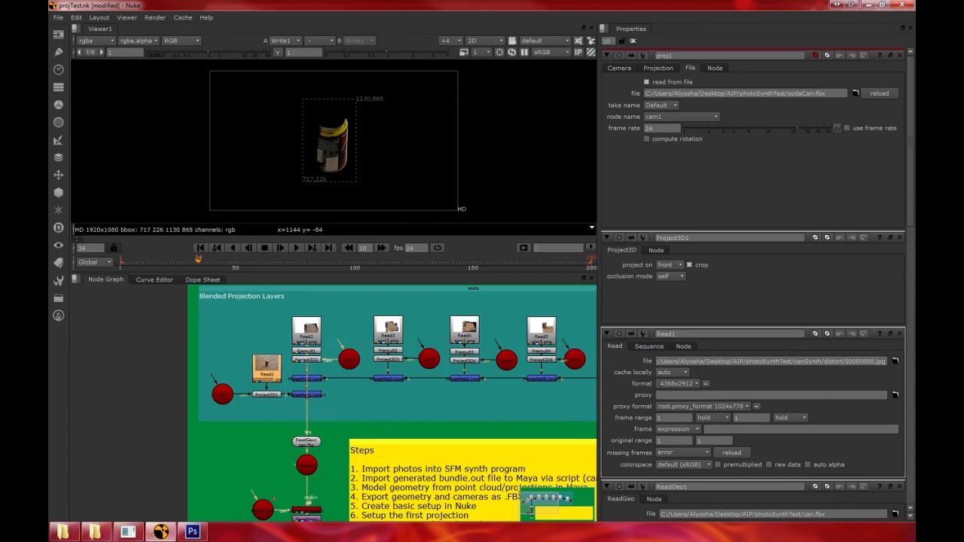
click(306, 329)
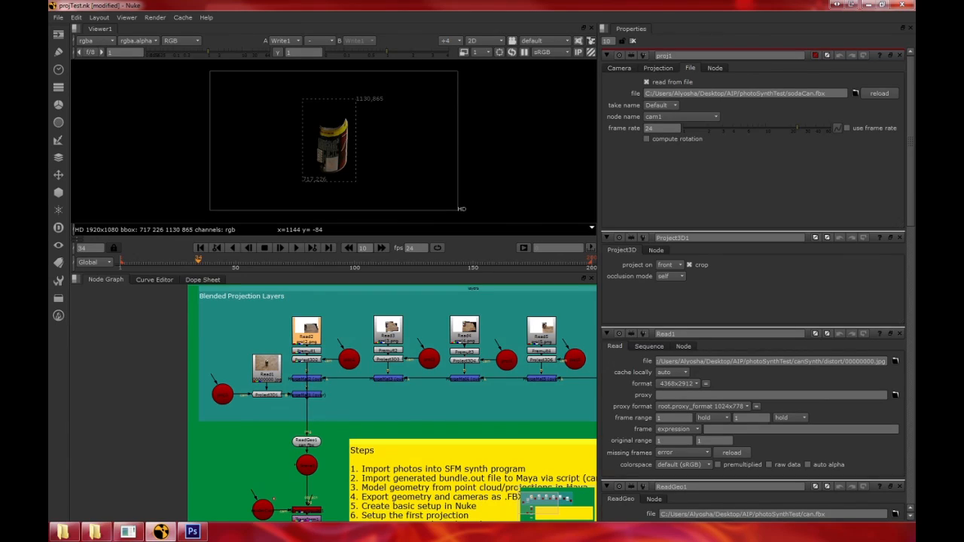
click(349, 359)
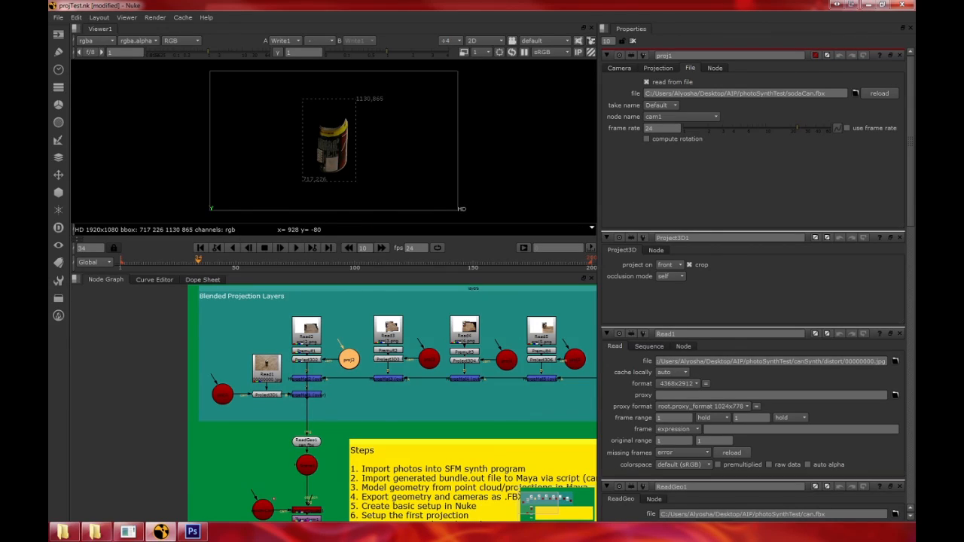
drag(306, 397, 267, 394)
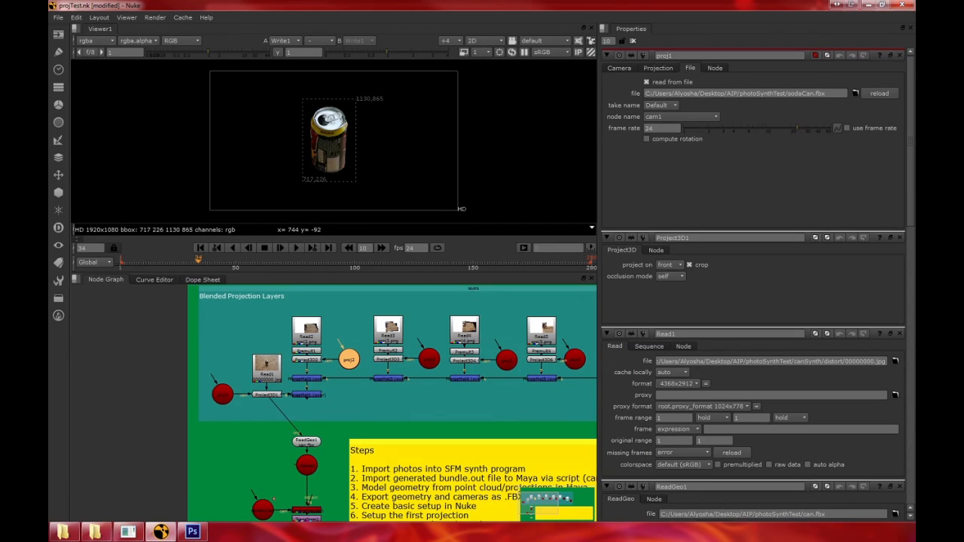
- Feed ReadGeo1 from Project3D2 to view the second projection alone, then reconnect it to the merge node below Project3D2
drag(271, 401, 310, 361)
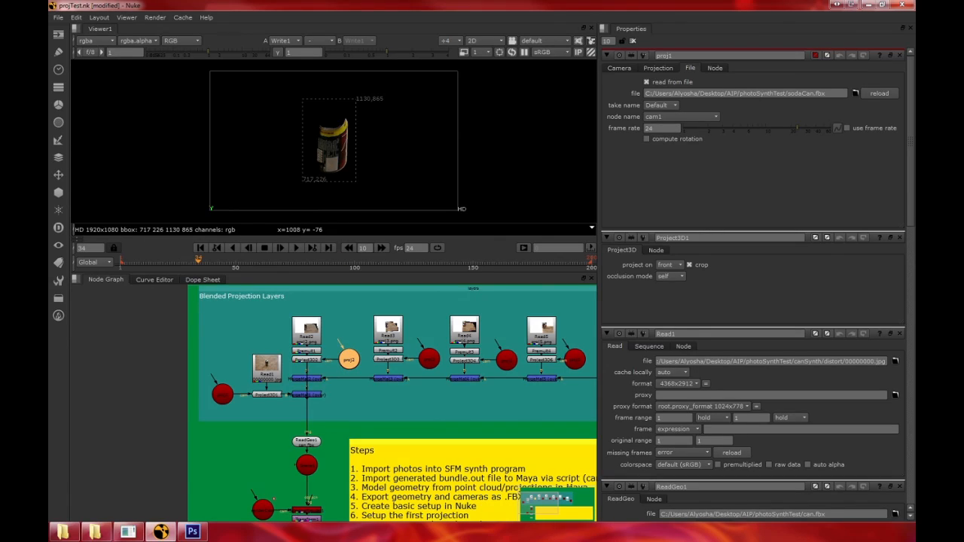
click(292, 408)
drag(306, 414, 301, 394)
- Switch to Photoshop, open proj2.psd from the images folder and toggle the visibility of Layer 1
click(193, 531)
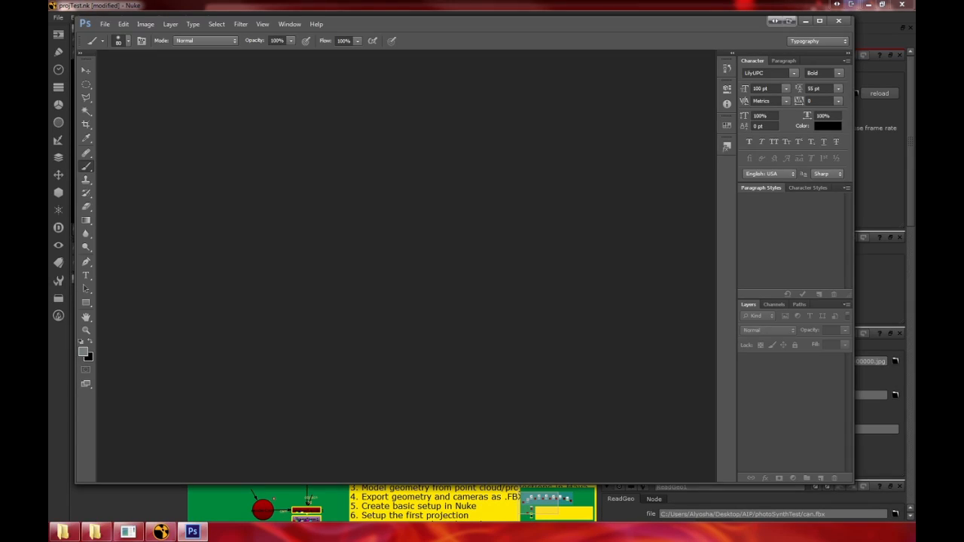
click(105, 24)
click(116, 45)
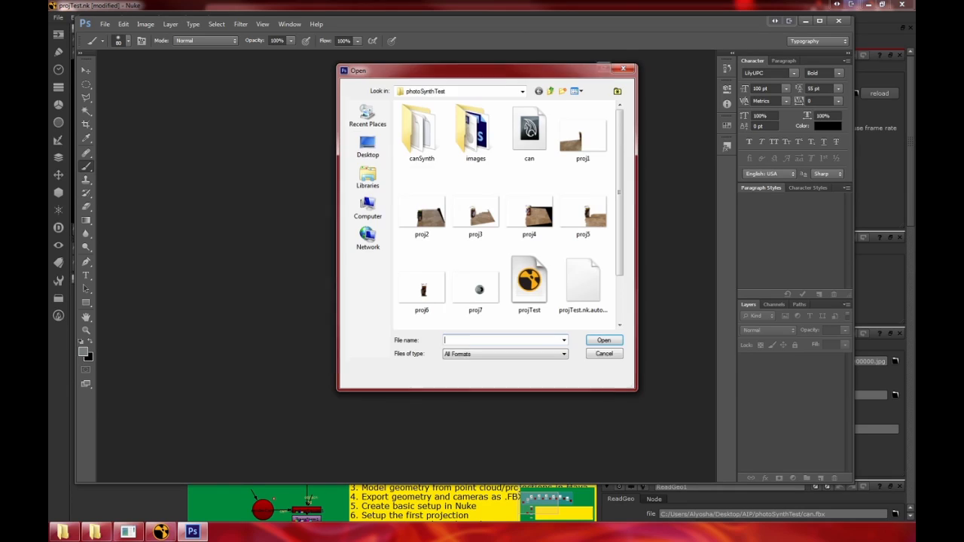
double_click(475, 131)
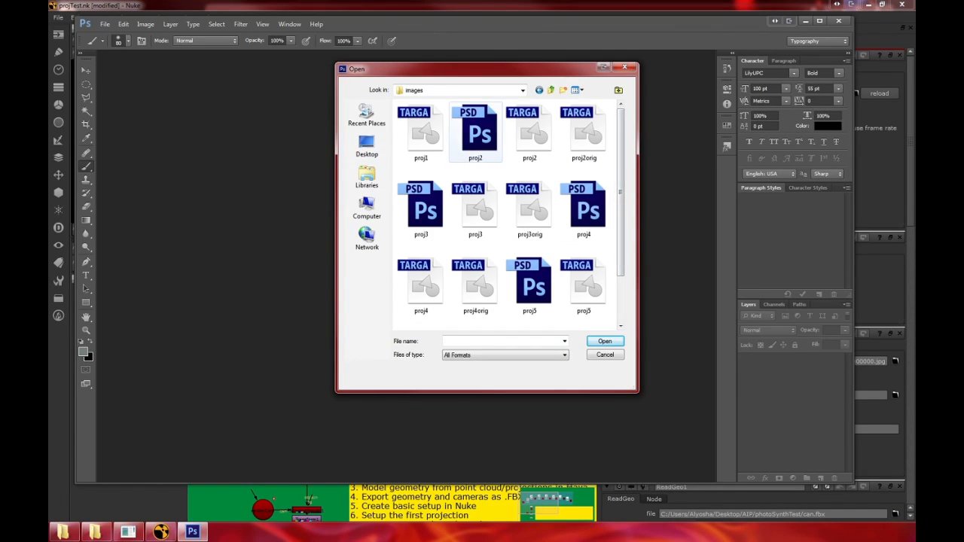
double_click(475, 132)
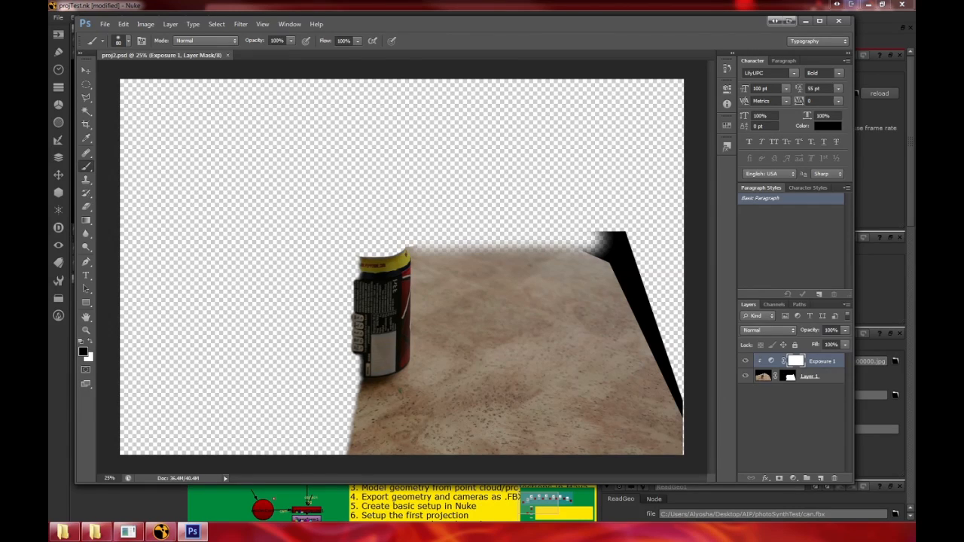
click(745, 376)
click(745, 376)
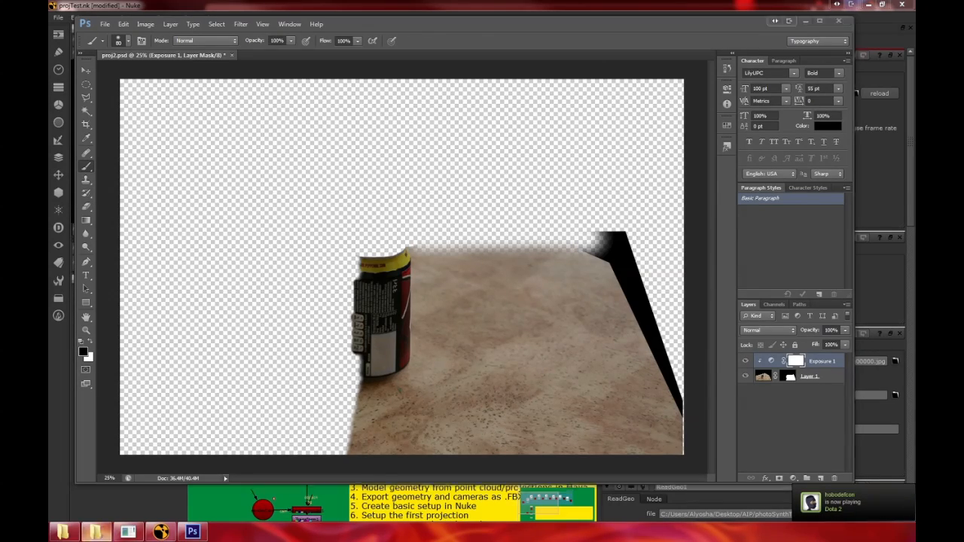
- Place photo 00000000 from the canSynth distort folder into proj2.psd beneath Layer 1, then delete the placed layer
click(95, 531)
scroll(327, 190, up, 5)
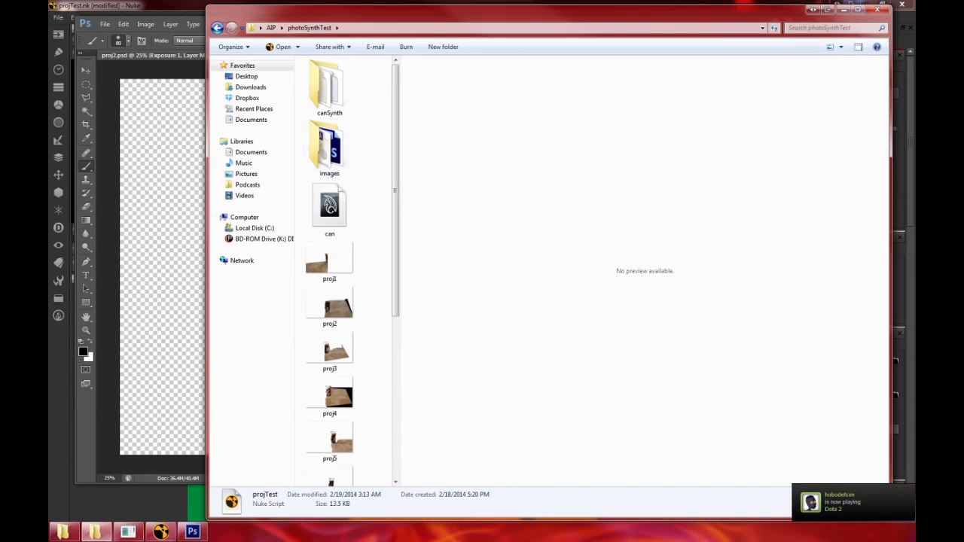
double_click(329, 87)
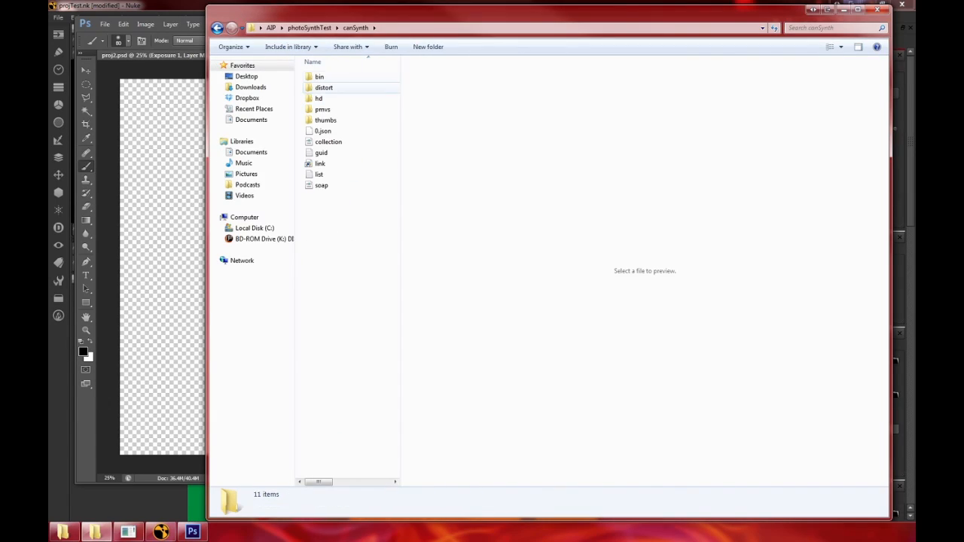
click(324, 88)
double_click(323, 87)
click(329, 80)
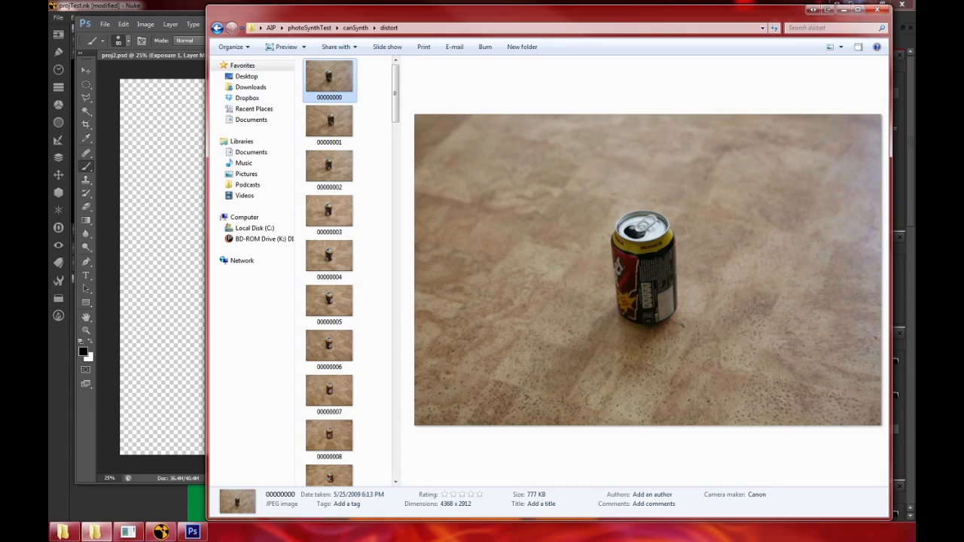
click(192, 532)
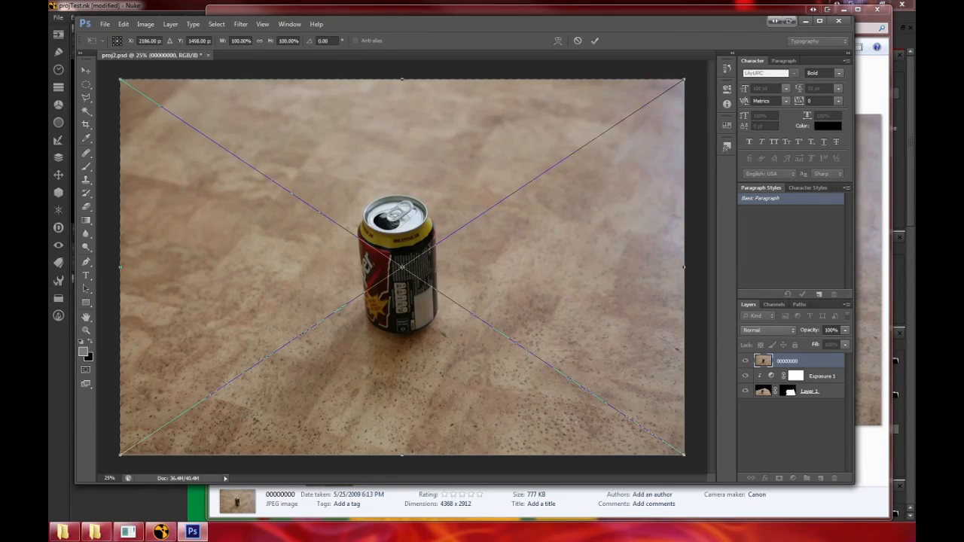
key(Return)
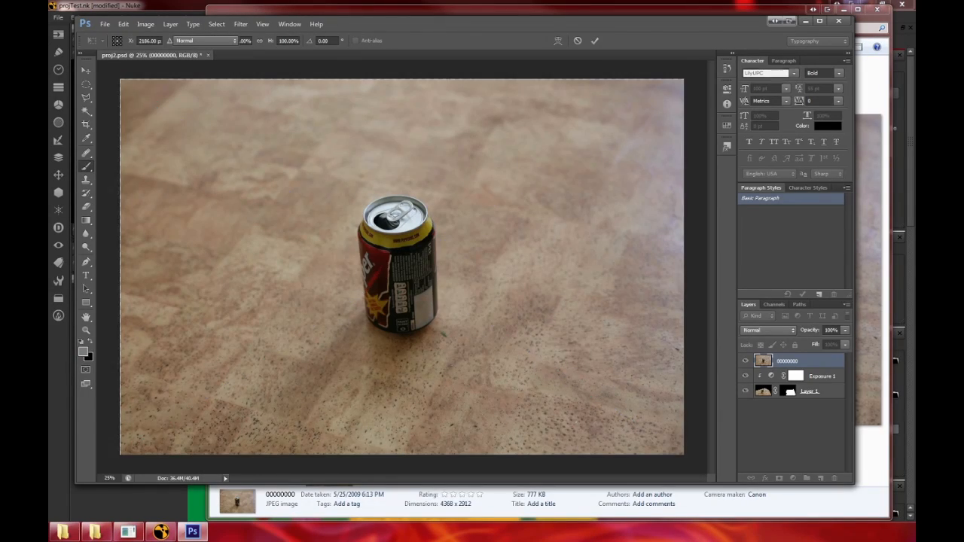
drag(798, 361, 798, 422)
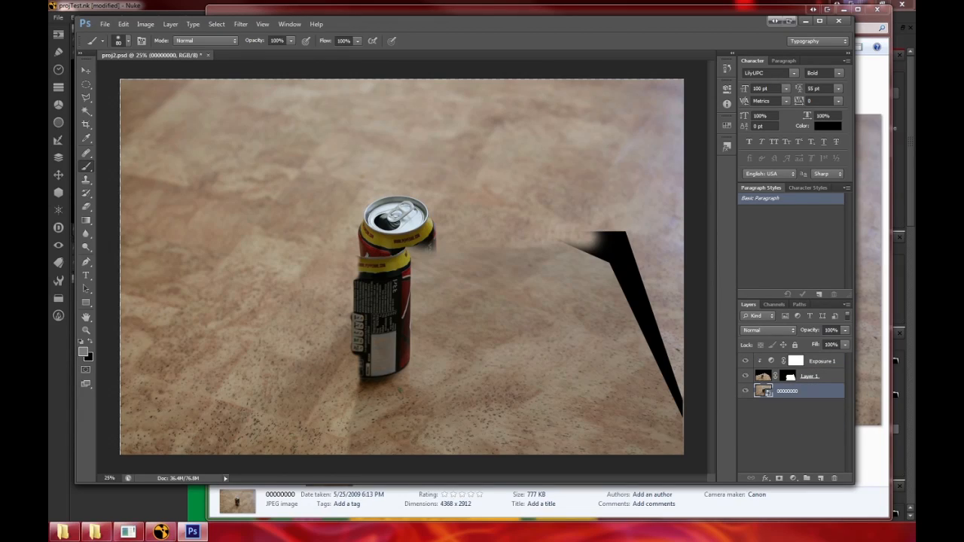
key(Delete)
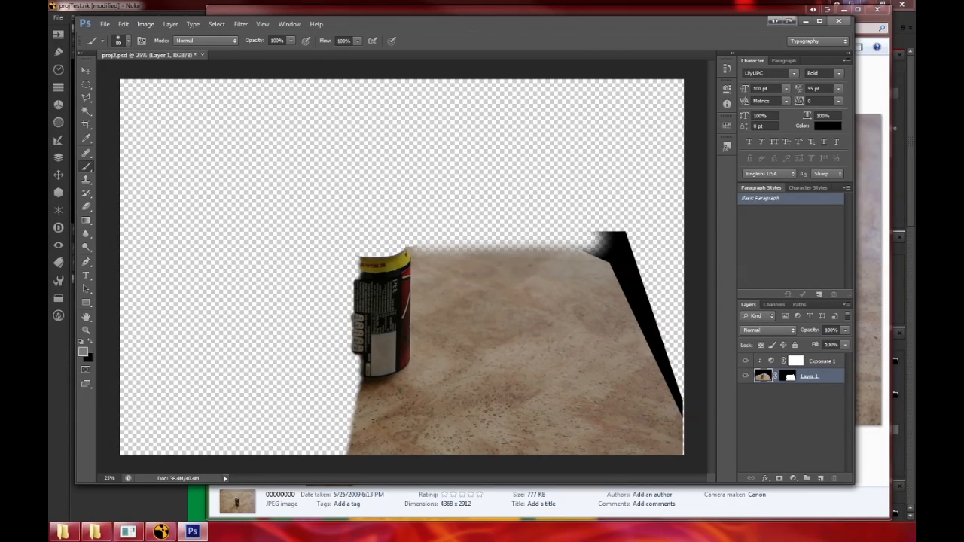
- Close proj2.psd without saving its changes, keeping Photoshop open
click(838, 20)
click(511, 199)
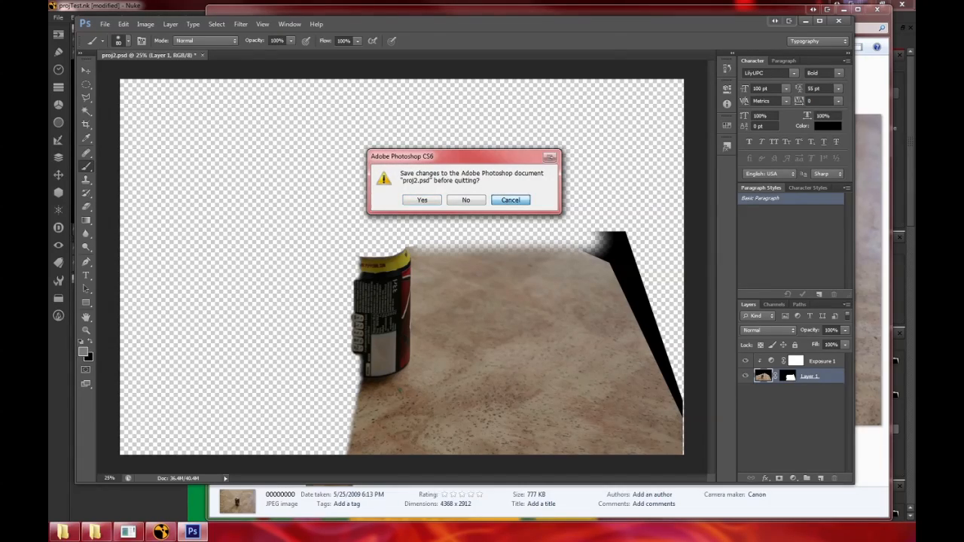
click(203, 55)
click(466, 199)
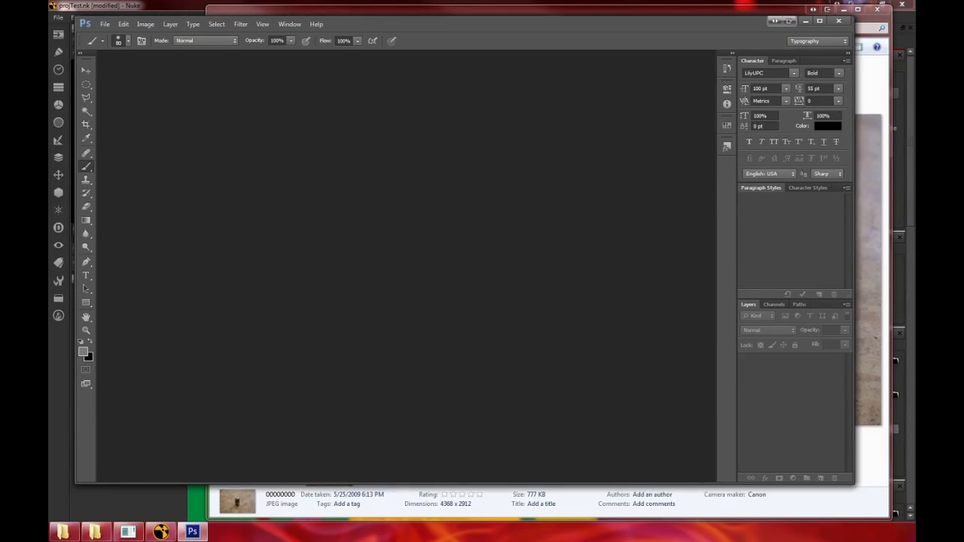
- Open proj3.psd in Photoshop from the photoSynthTest images folder
click(95, 532)
click(329, 77)
key(BackSpace)
key(BackSpace)
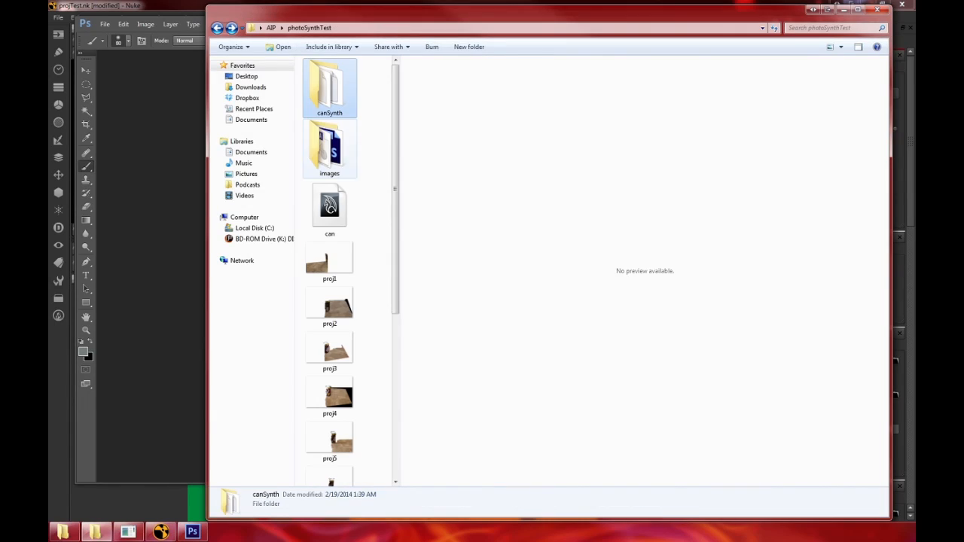
key(Down)
key(Return)
drag(329, 327, 173, 226)
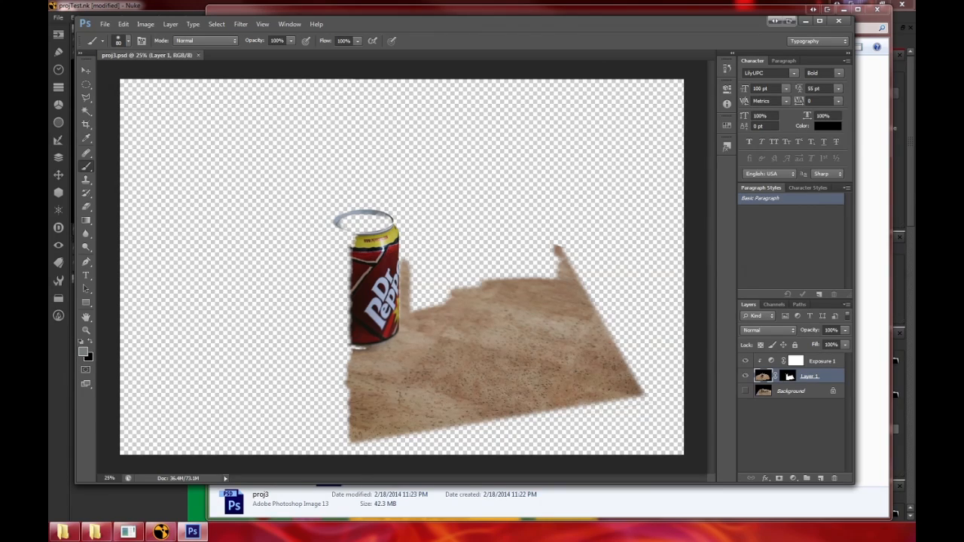
- Toggle the Background and the masked Layer 1 to compare them, leaving both layers shown
click(745, 391)
click(744, 391)
click(745, 391)
click(745, 376)
click(745, 376)
click(744, 391)
click(745, 390)
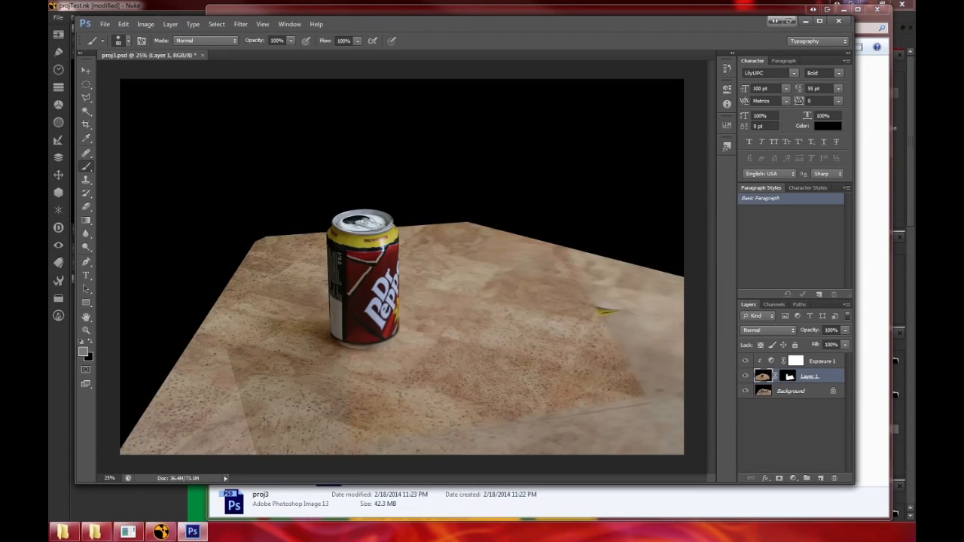
- Compare the Background alone with Layer 1 over it, and hide the Exposure 1 adjustment to examine the uncorrected projection
click(744, 376)
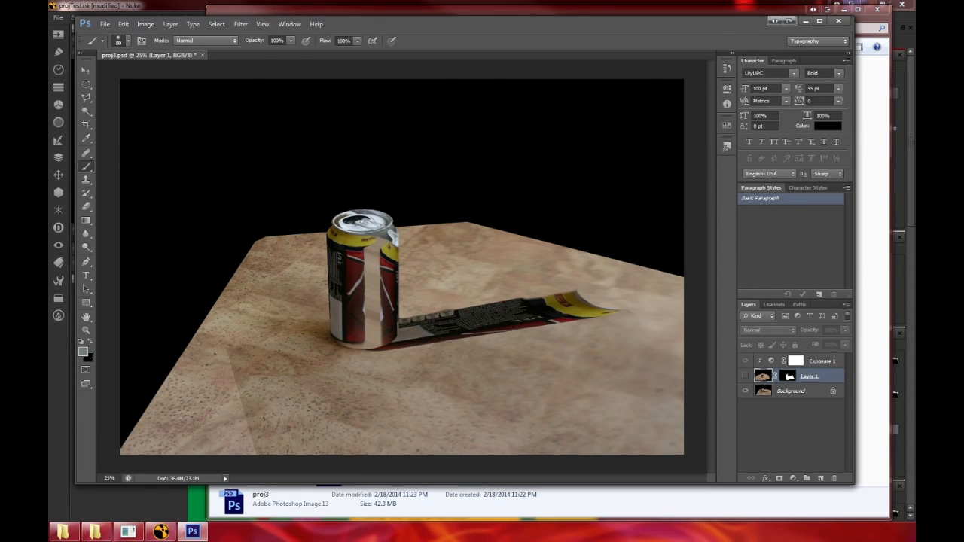
click(745, 390)
click(745, 391)
click(744, 375)
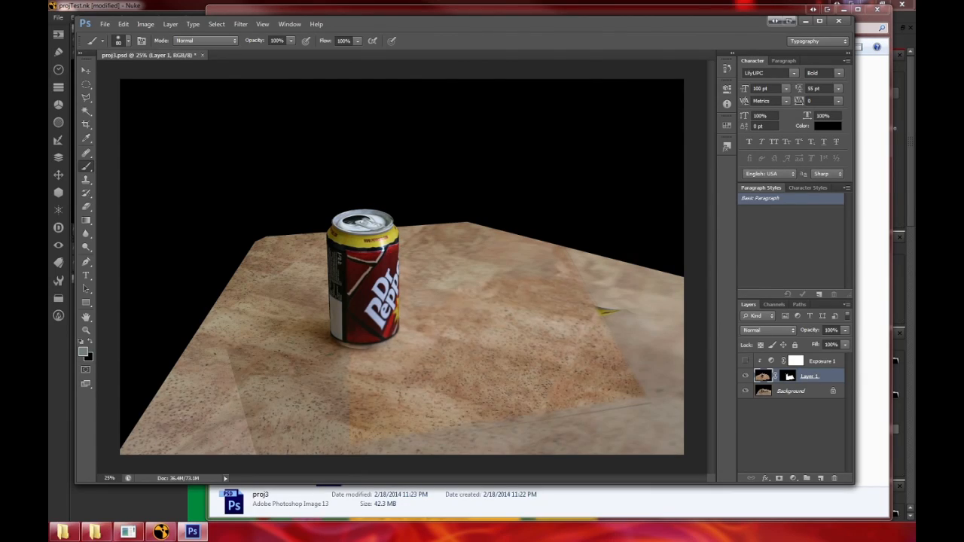
click(744, 361)
click(744, 375)
click(745, 375)
- Load Layer 1's mask as a selection, disable the mask and lower the layer's opacity to 57% to compare its alignment with the Background
click(787, 376)
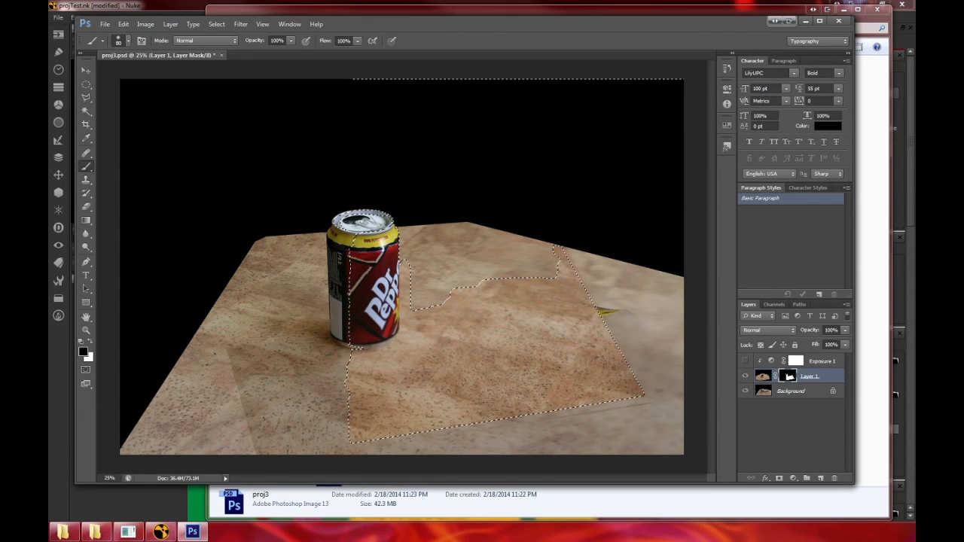
right_click(786, 376)
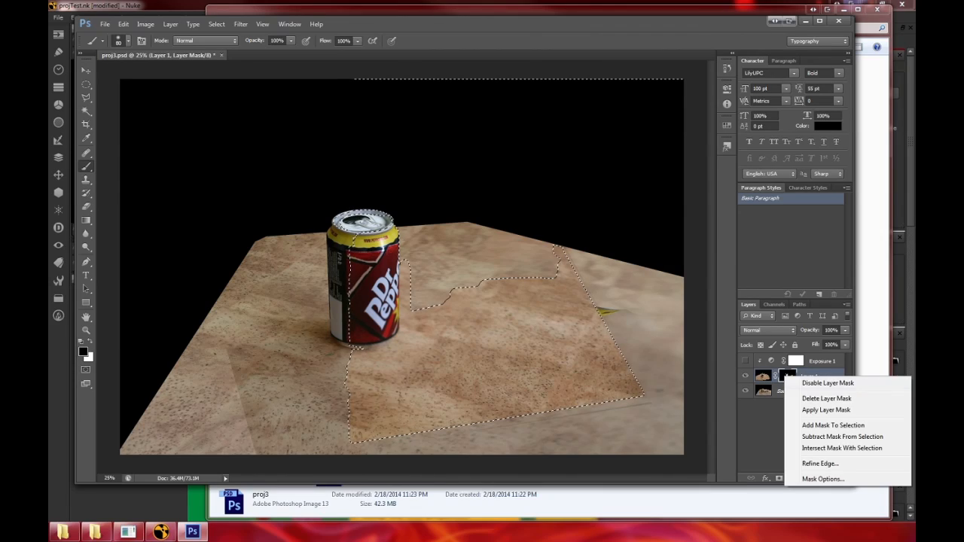
click(821, 381)
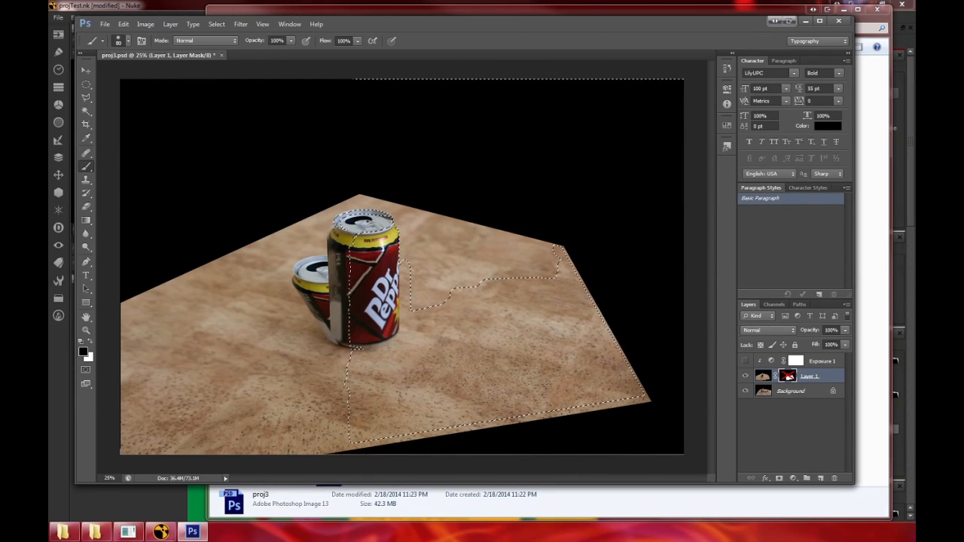
click(745, 375)
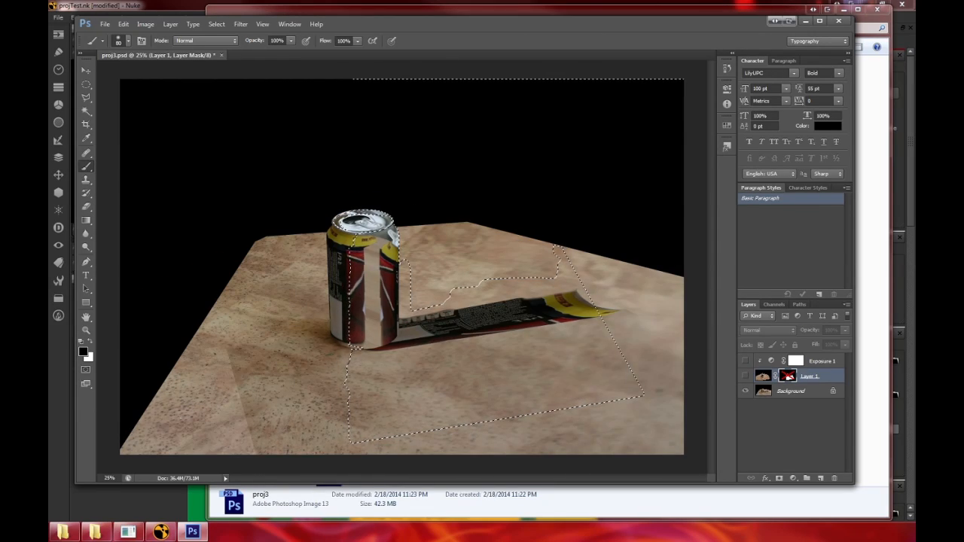
click(746, 375)
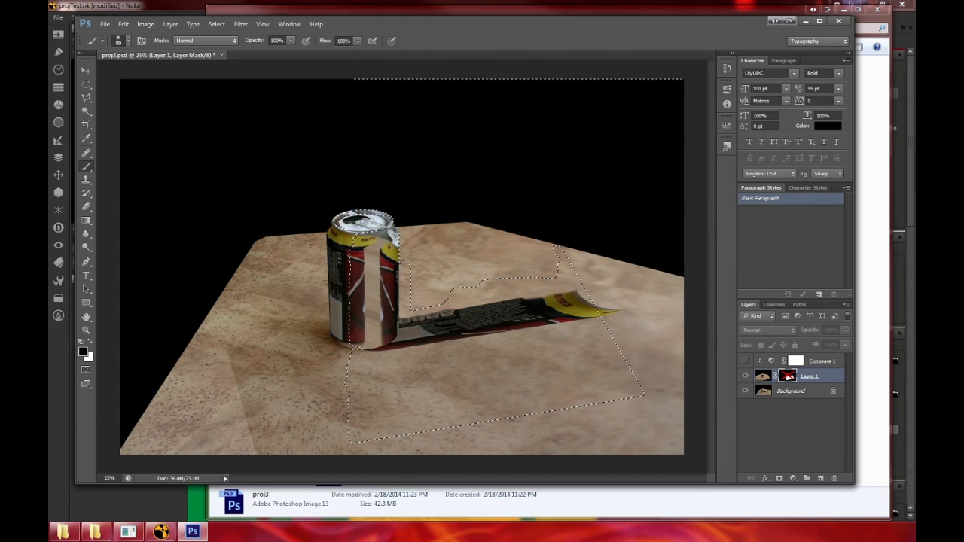
drag(810, 330, 778, 330)
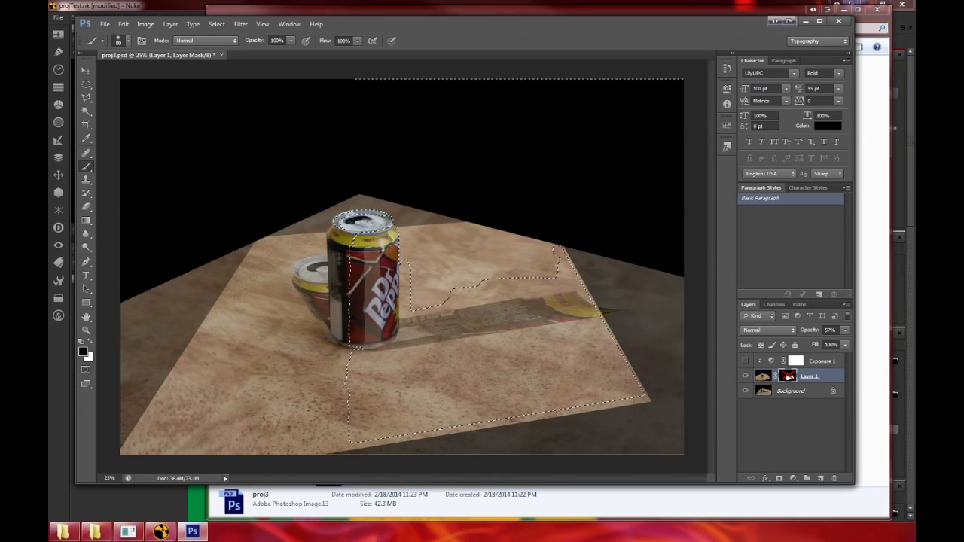
- Re-enable Layer 1's mask and set the layer's opacity to 100%
right_click(786, 374)
click(809, 380)
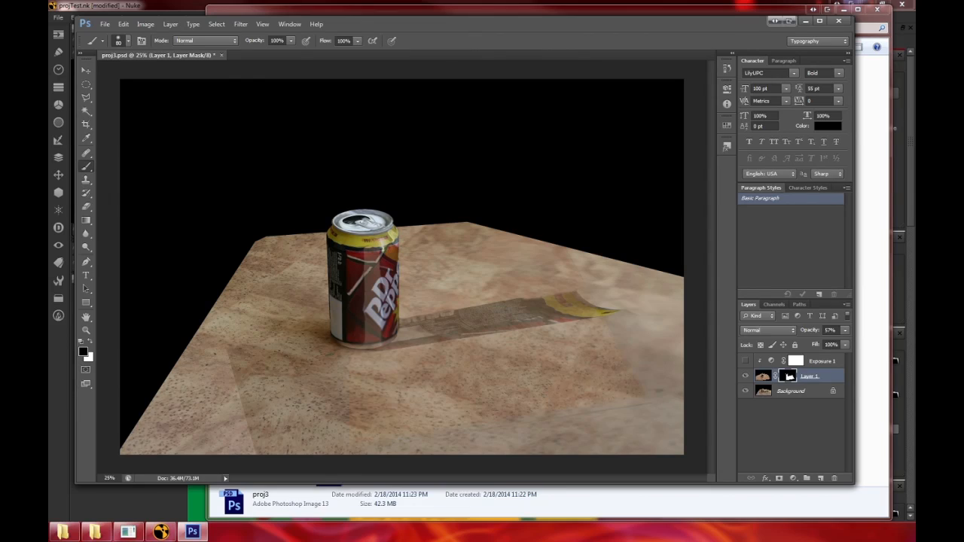
click(830, 330)
text(100)
key(Return)
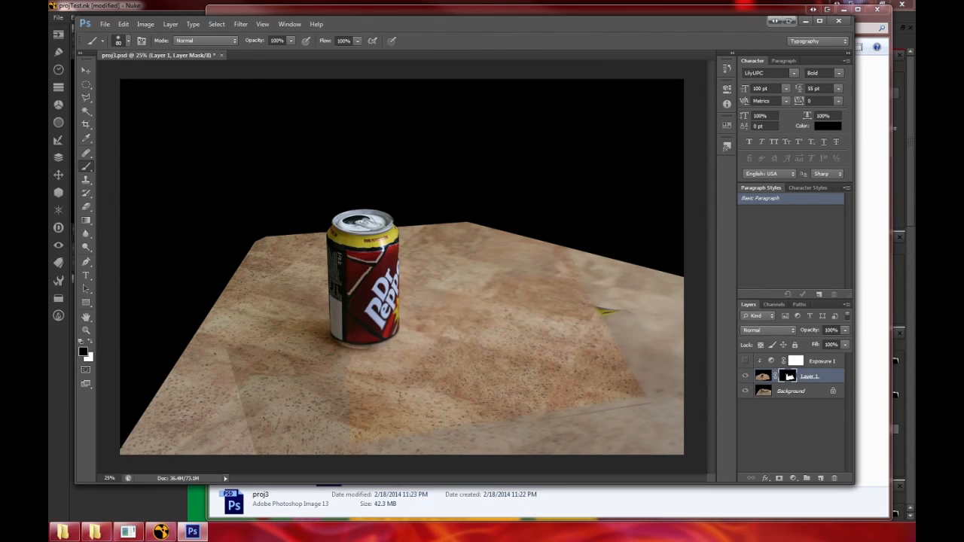
- Toggle Exposure 1 to compare the color match, leave it shown, and hide the Background layer
click(745, 361)
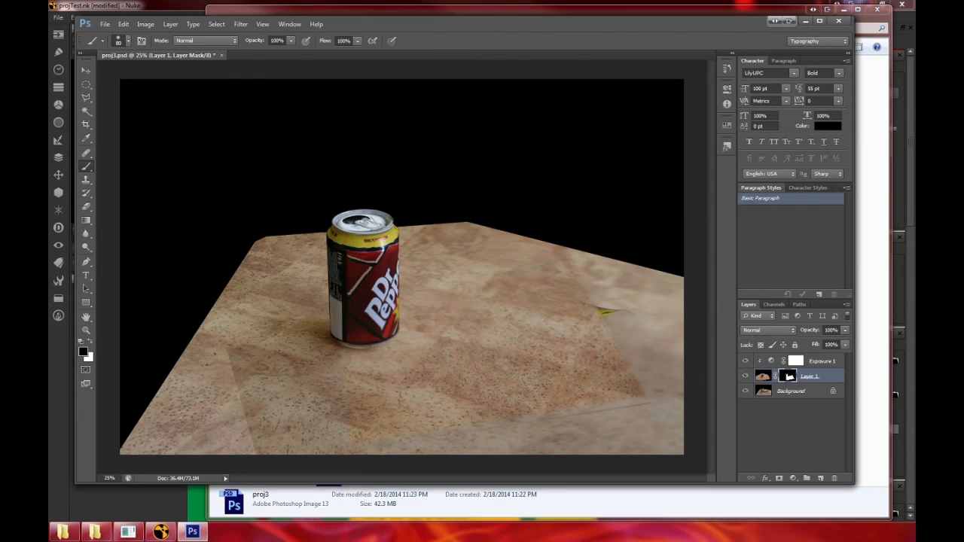
click(745, 361)
click(744, 361)
key(v)
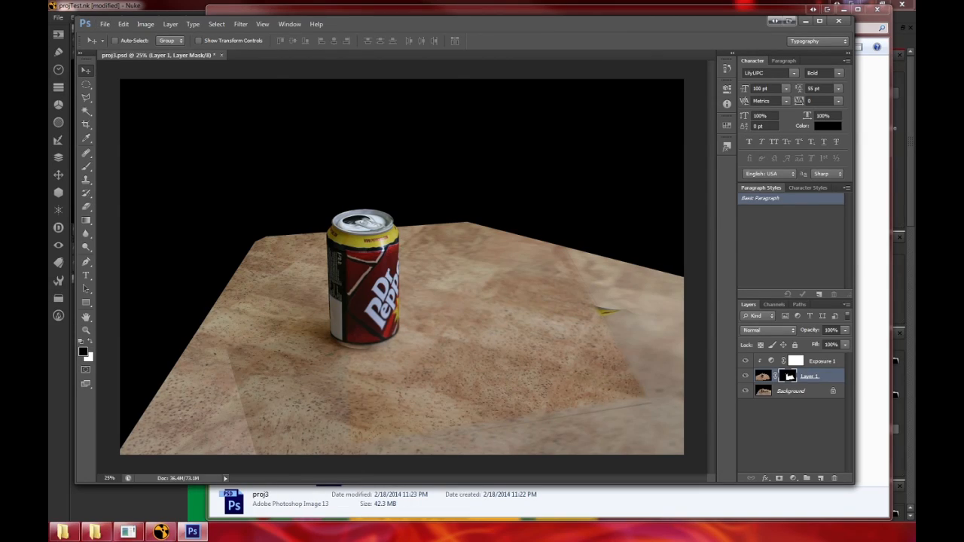
drag(528, 23, 522, 60)
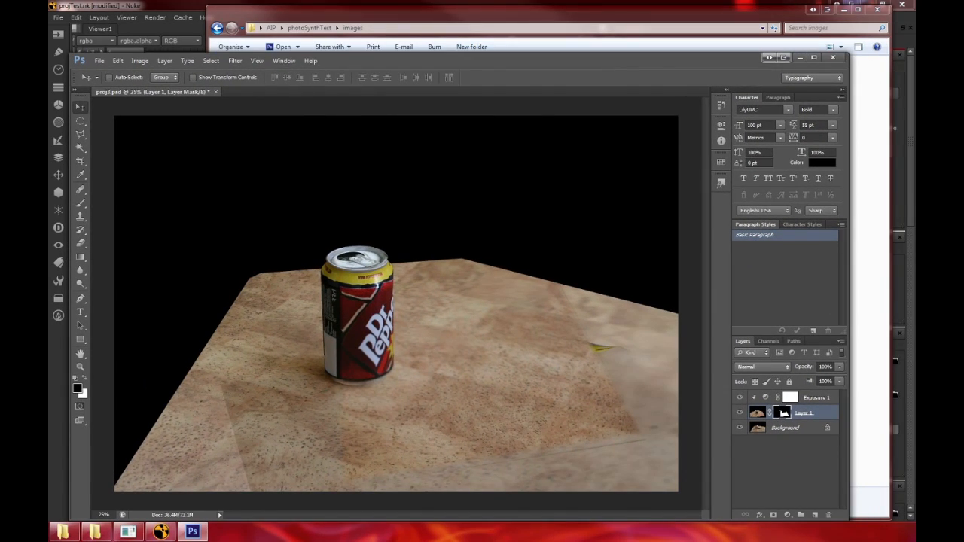
click(739, 427)
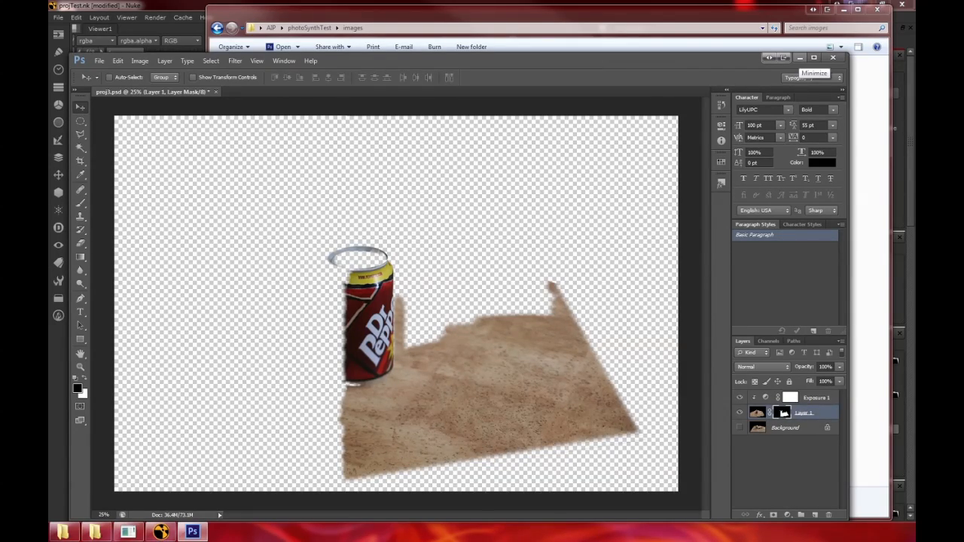
- Minimize Photoshop and open the proj2 Targa file from the images folder
click(799, 58)
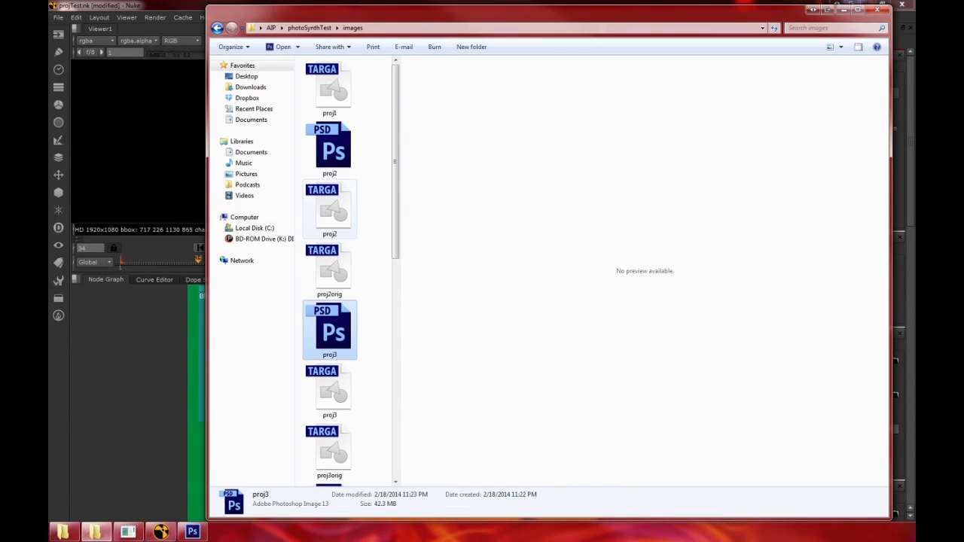
click(330, 209)
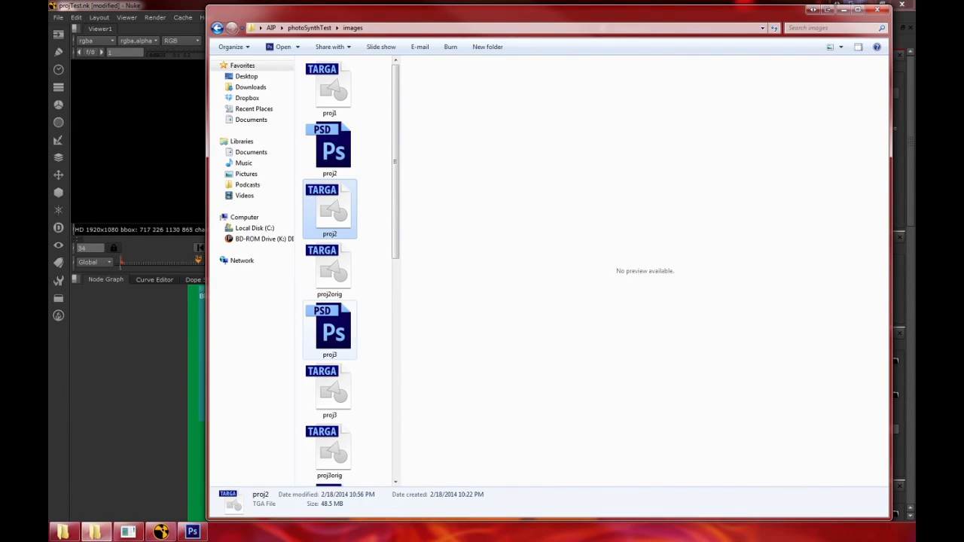
key(Return)
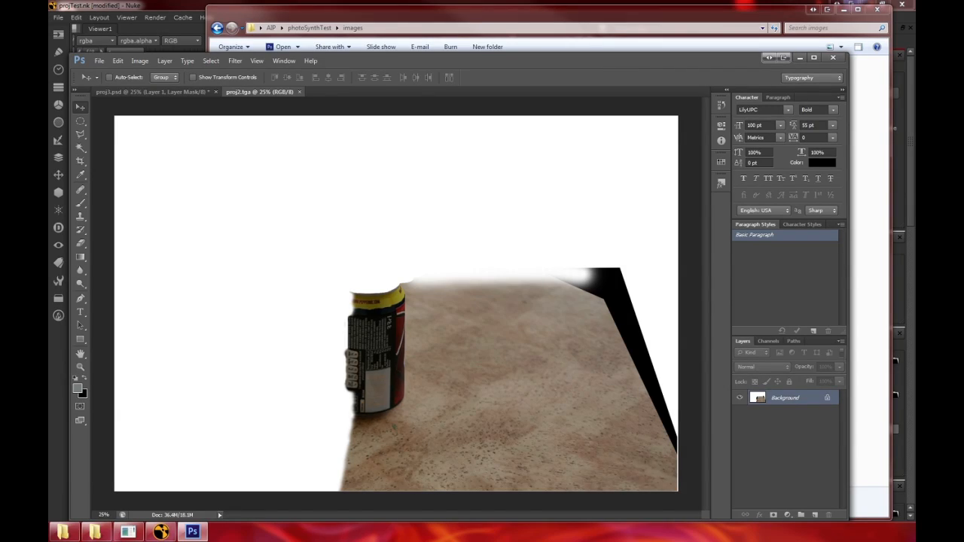
- Close Photoshop without saving the changes to proj3.psd, then close the images folder to return to Nuke
click(833, 58)
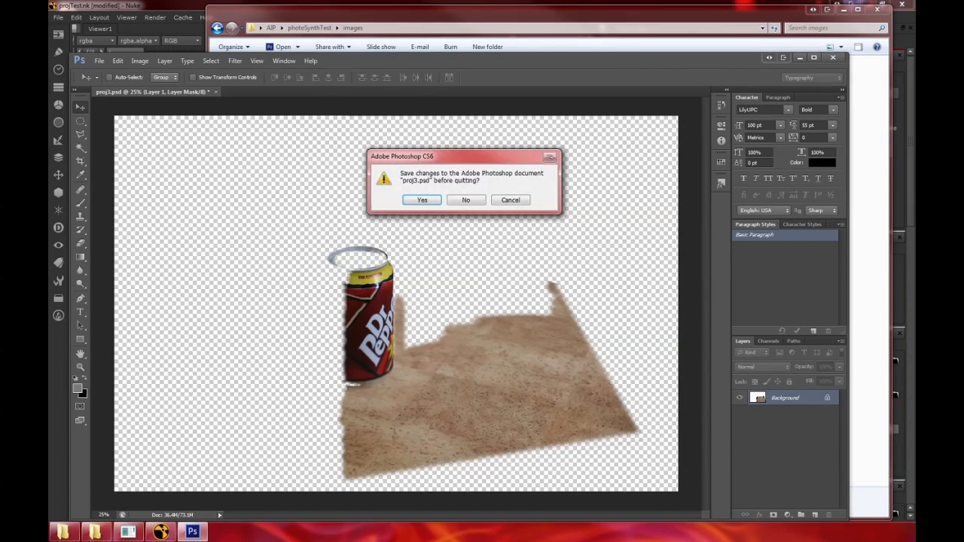
click(466, 200)
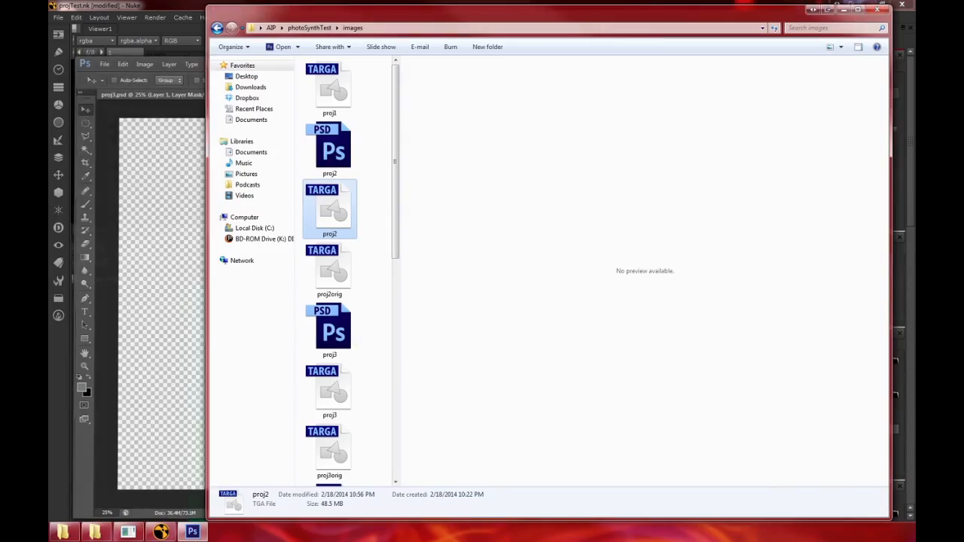
click(877, 9)
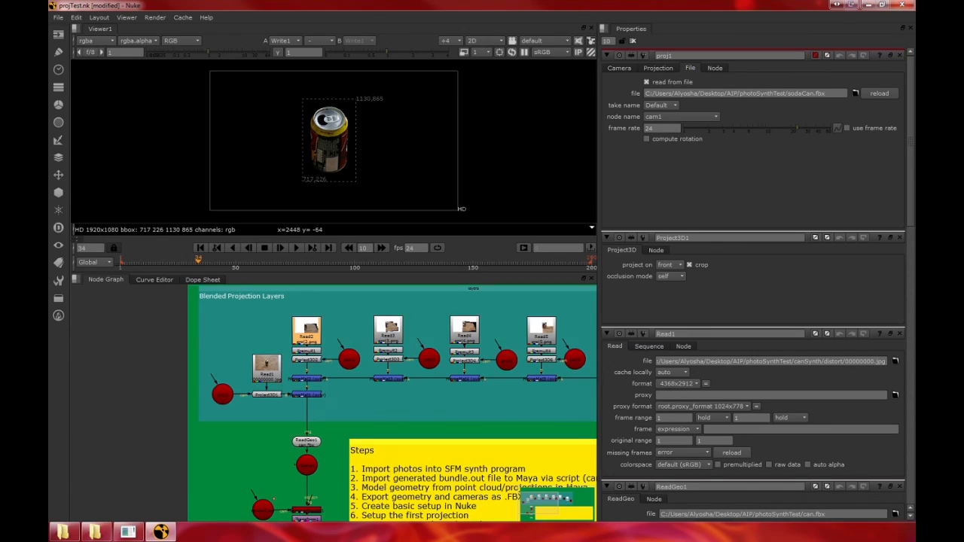
- Duplicate the renderCam camera node and place the copy in the Blended Projection Layers area below the proj2 camera
click(349, 360)
middle_drag(348, 359, 355, 330)
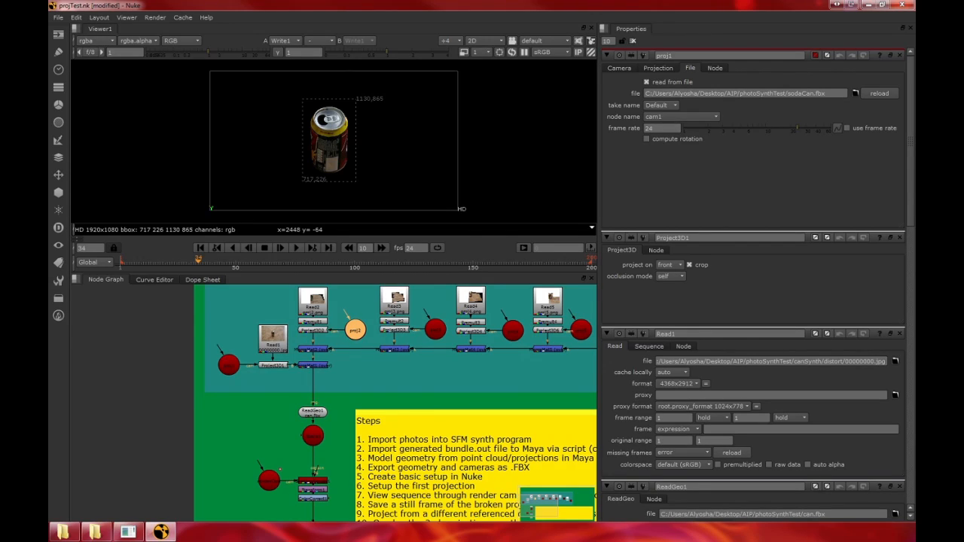
middle_drag(355, 329, 357, 353)
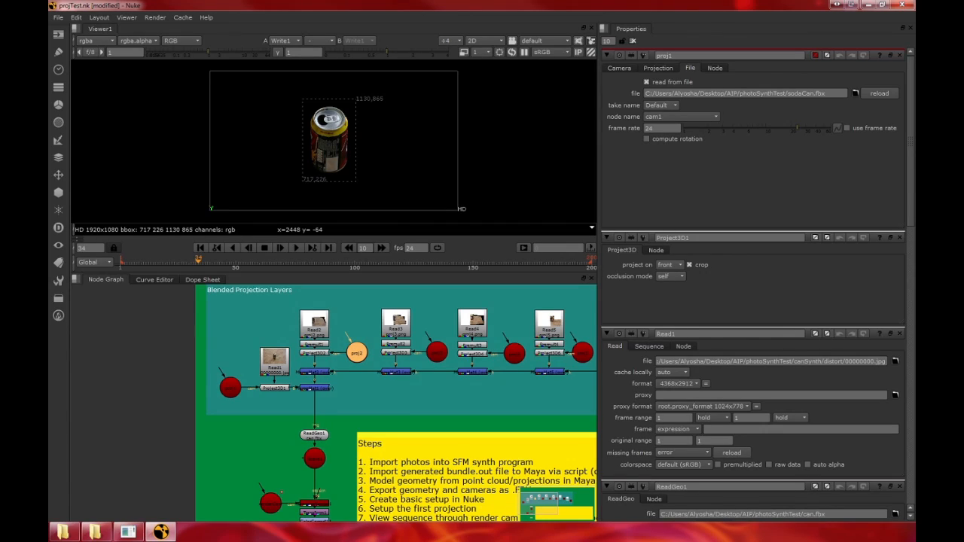
click(270, 503)
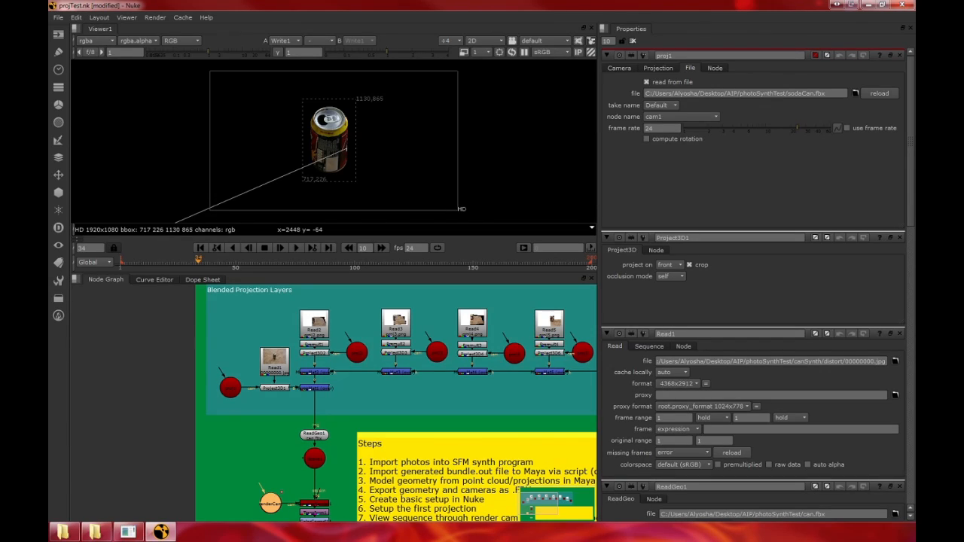
key(ctrl+v)
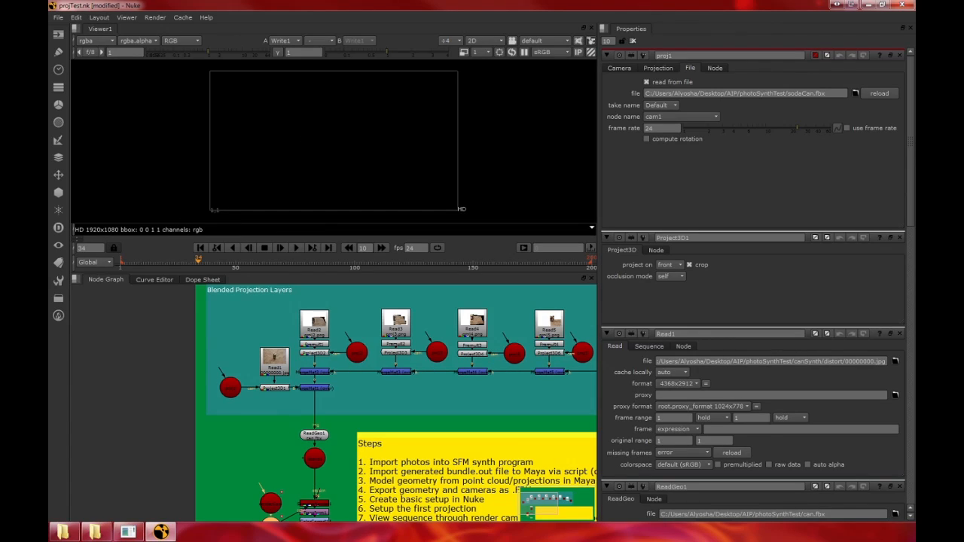
drag(269, 520, 362, 385)
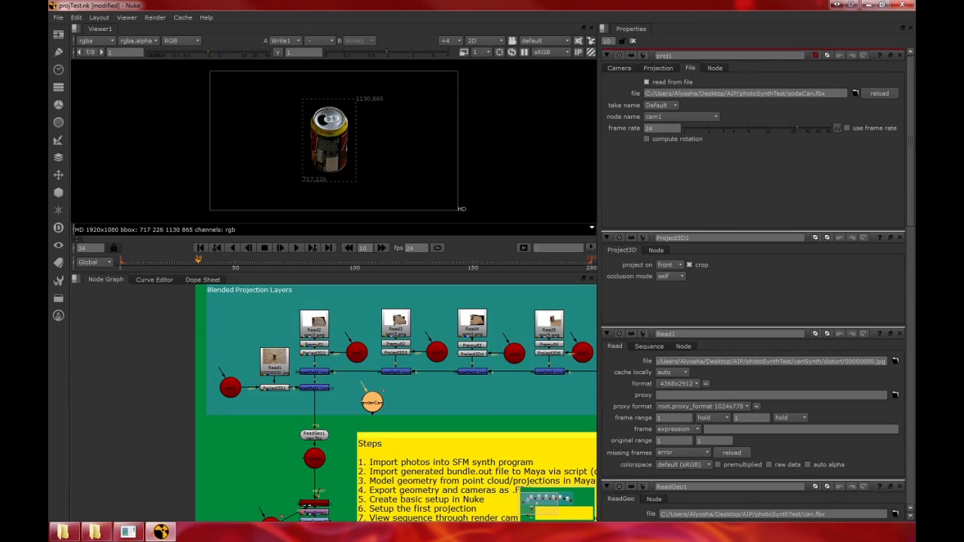
- Turn off reading from file for the proj1 camera and show its transform values
click(619, 67)
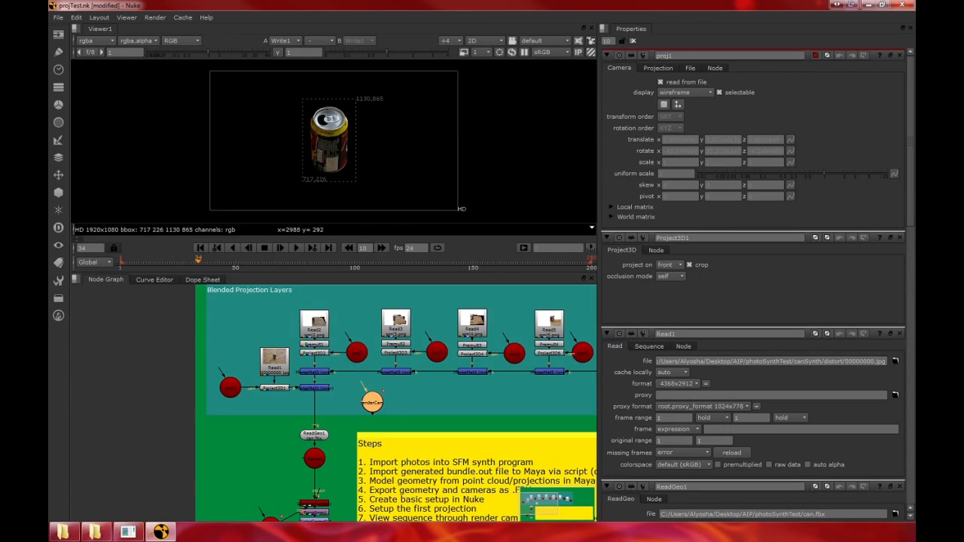
click(690, 68)
click(646, 81)
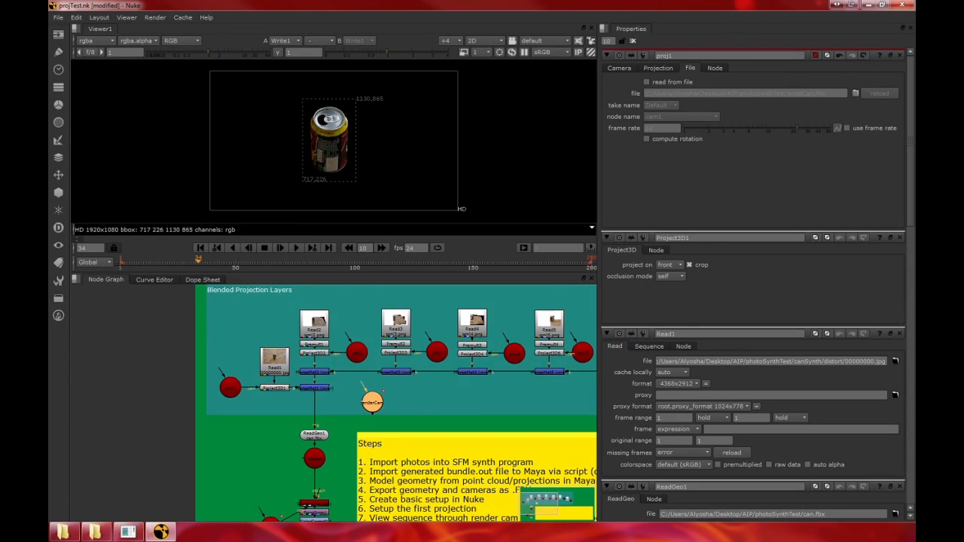
click(658, 67)
click(619, 67)
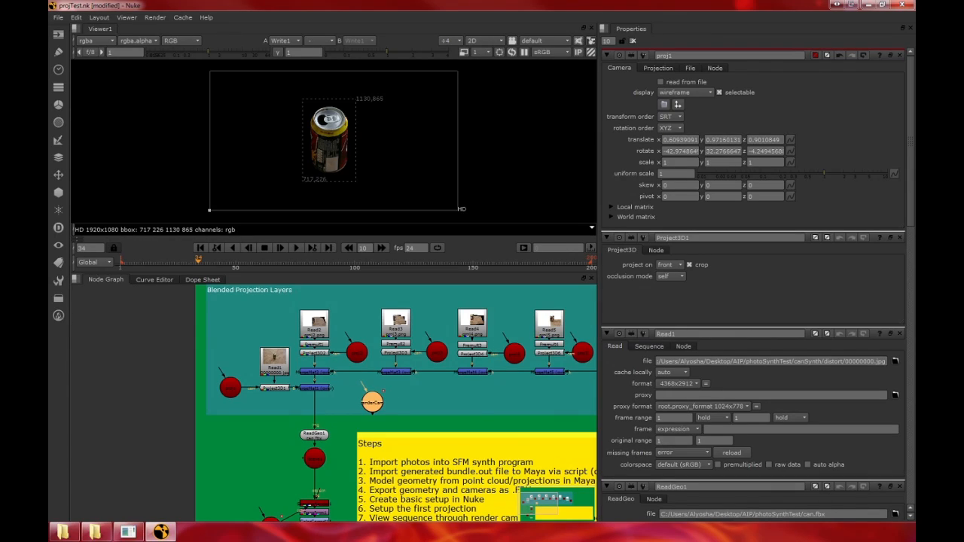
- Try replacing the proj2 camera with the duplicated render camera as the camera input of Project3D2
mouse_move(372, 401)
mouse_down()
mouse_move(371, 389)
mouse_move(363, 395)
mouse_up()
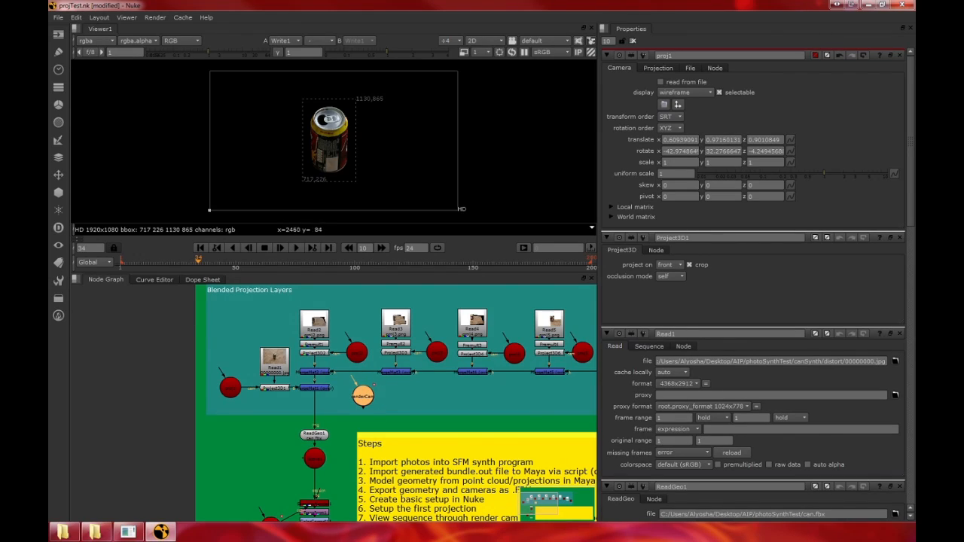
drag(362, 395, 354, 312)
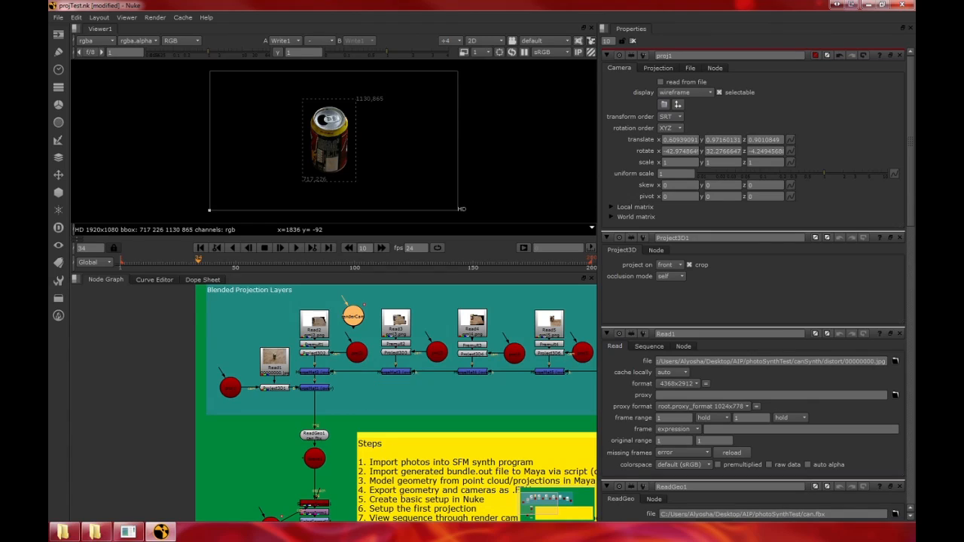
click(357, 353)
mouse_move(341, 352)
mouse_down()
mouse_move(353, 312)
mouse_move(359, 352)
mouse_up()
key(Delete)
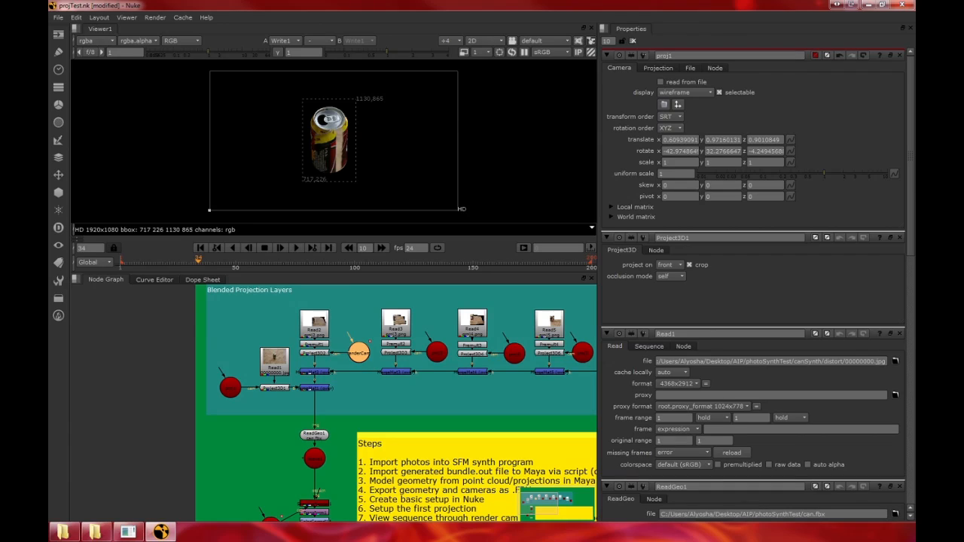
- Undo the camera replacement and the render camera duplication, then select the proj2 camera
key(ctrl+z)
key(ctrl+z)
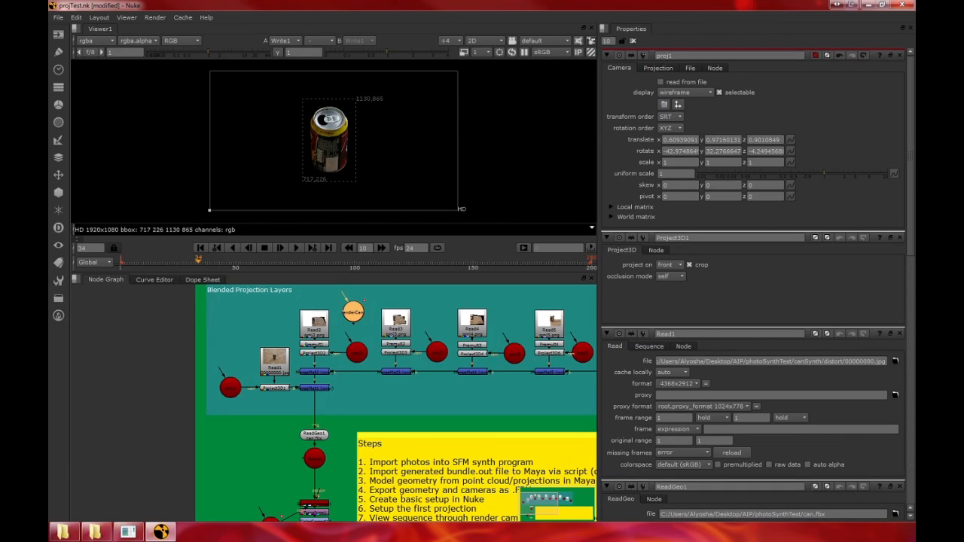
key(ctrl+z)
click(356, 352)
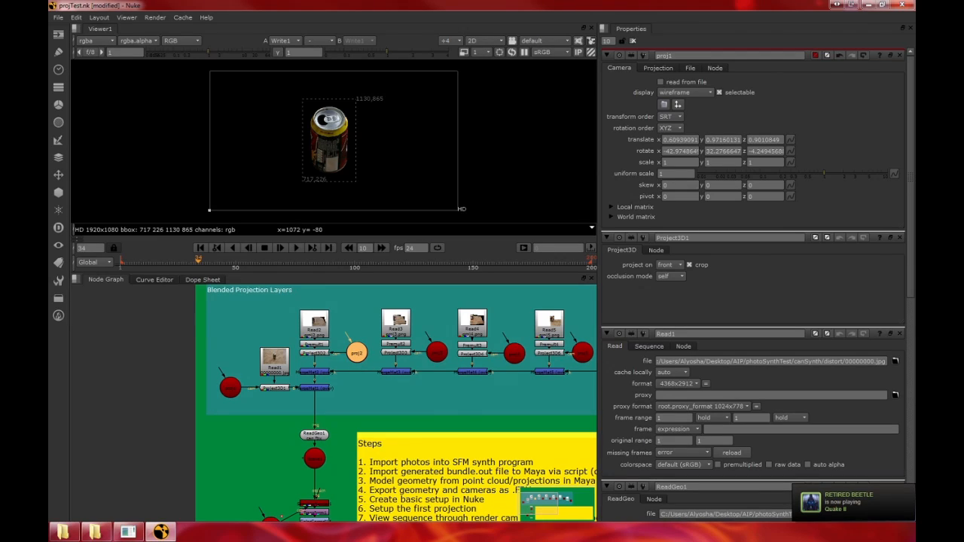
- Open the properties of the MergeMat1 node that layers the blended projections over the Read1 projection
middle_drag(437, 407, 239, 418)
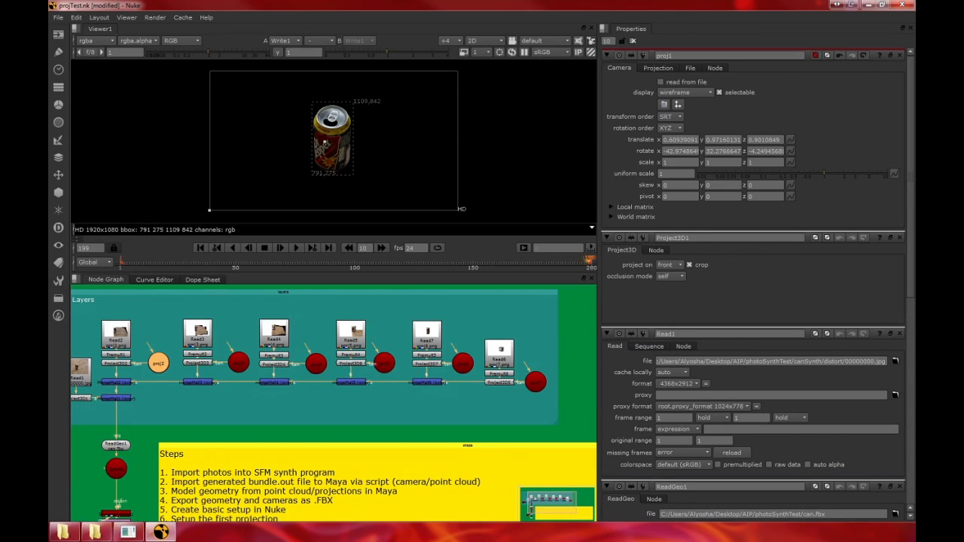
middle_drag(75, 388, 175, 356)
scroll(159, 352, up, 3)
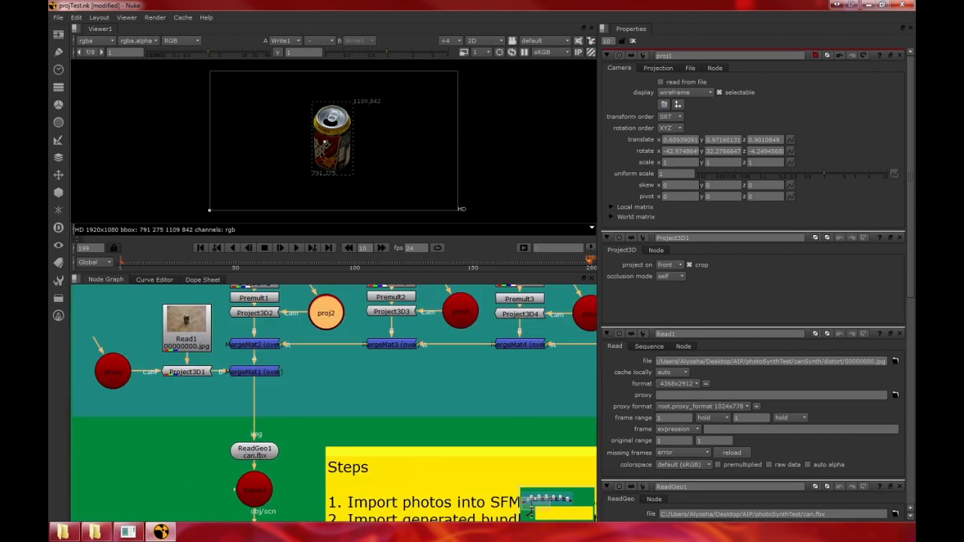
middle_drag(253, 392, 285, 423)
click(271, 387)
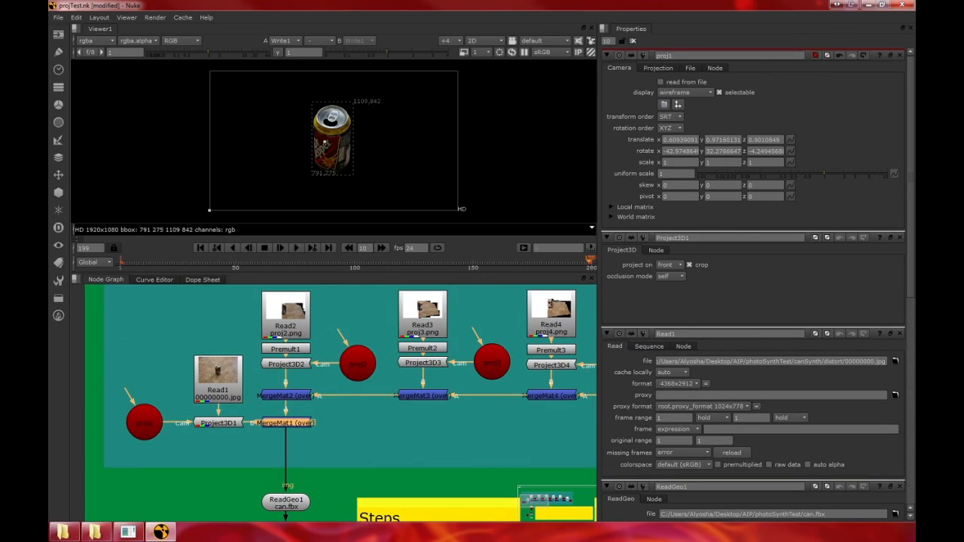
double_click(286, 423)
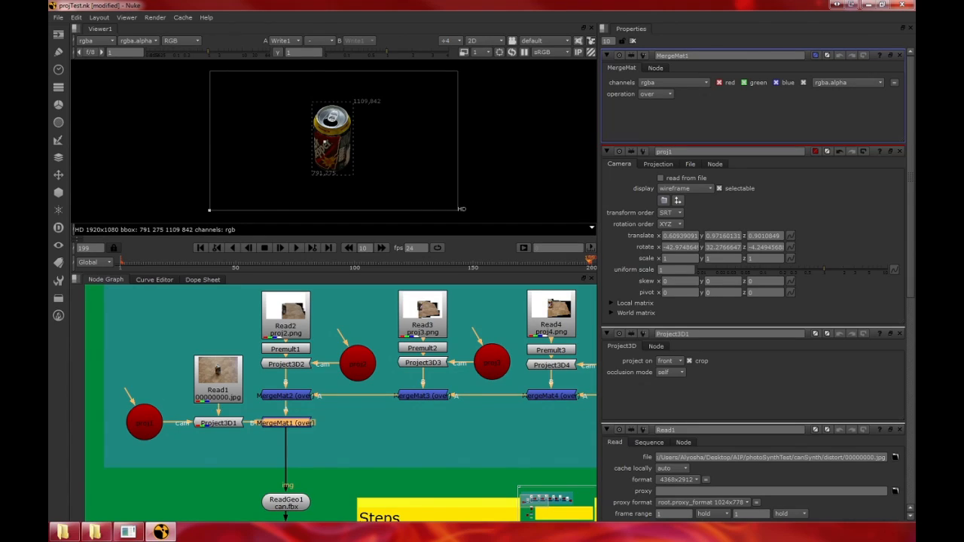
- Examine the node network from the projection layers down to the render camera and the Write1 output
middle_drag(377, 433, 277, 425)
middle_drag(422, 437, 346, 388)
scroll(256, 388, down, 3)
middle_drag(181, 497, 333, 382)
scroll(271, 434, up, 3)
drag(211, 424, 205, 381)
scroll(349, 376, down, 2)
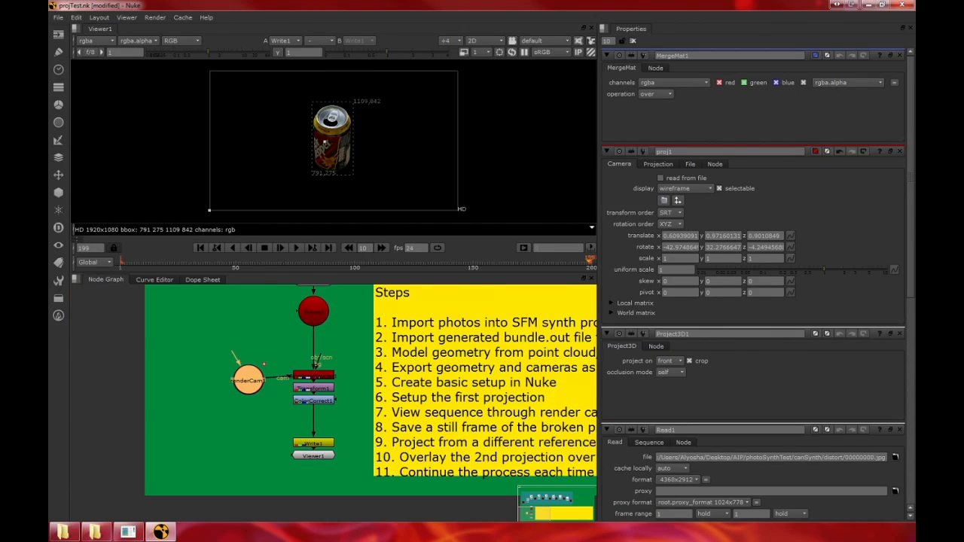
- Review the Steps note that lists the whole projection workflow
middle_drag(503, 355, 286, 379)
scroll(345, 399, down, 2)
click(459, 373)
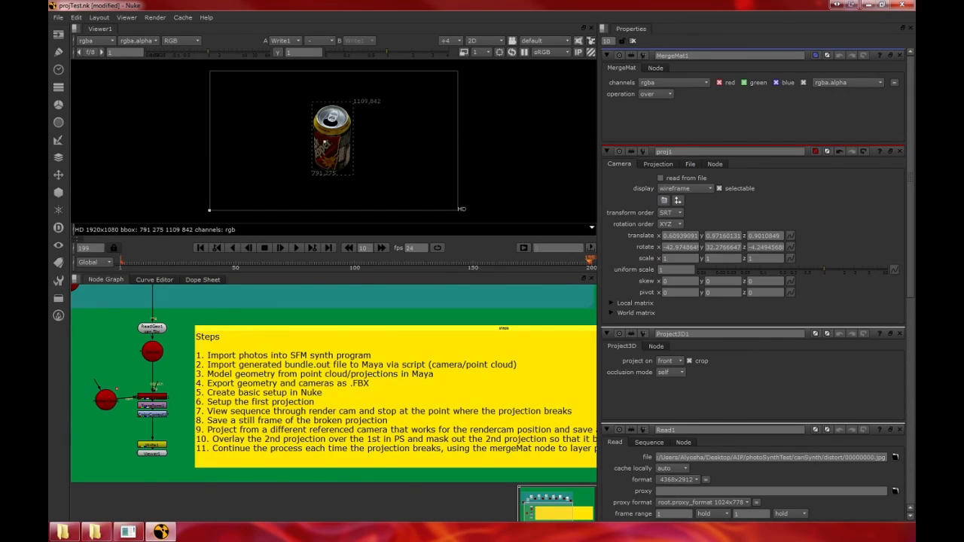
scroll(459, 373, down, 2)
middle_drag(459, 373, 426, 423)
- Play the timeline in the 3D view to watch the render camera move around the projection cameras
middle_drag(283, 444, 258, 449)
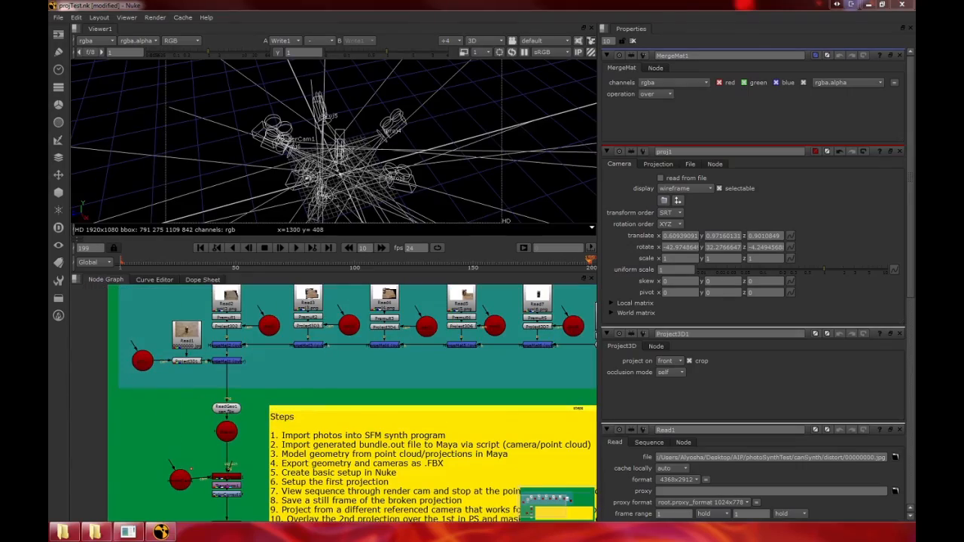
ctrl+drag(340, 174, 353, 200)
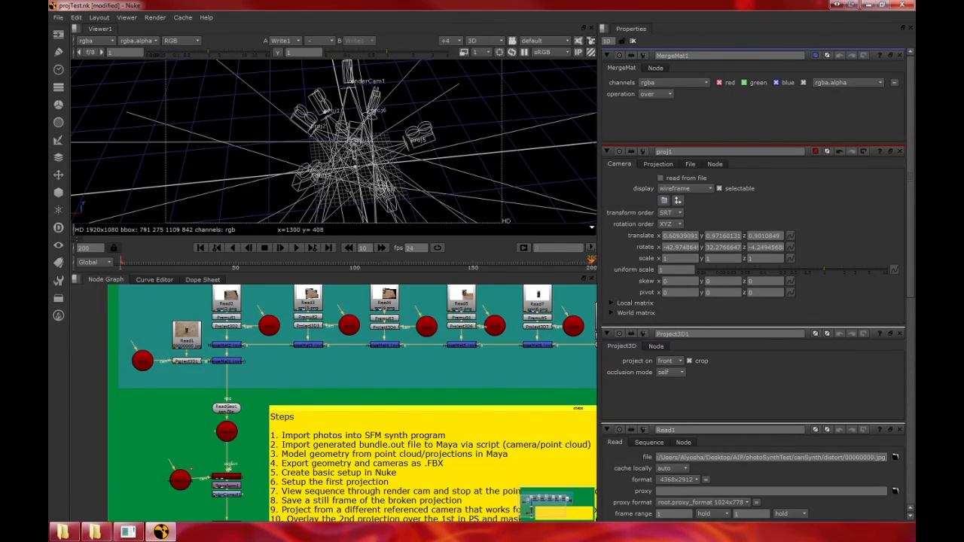
key(l)
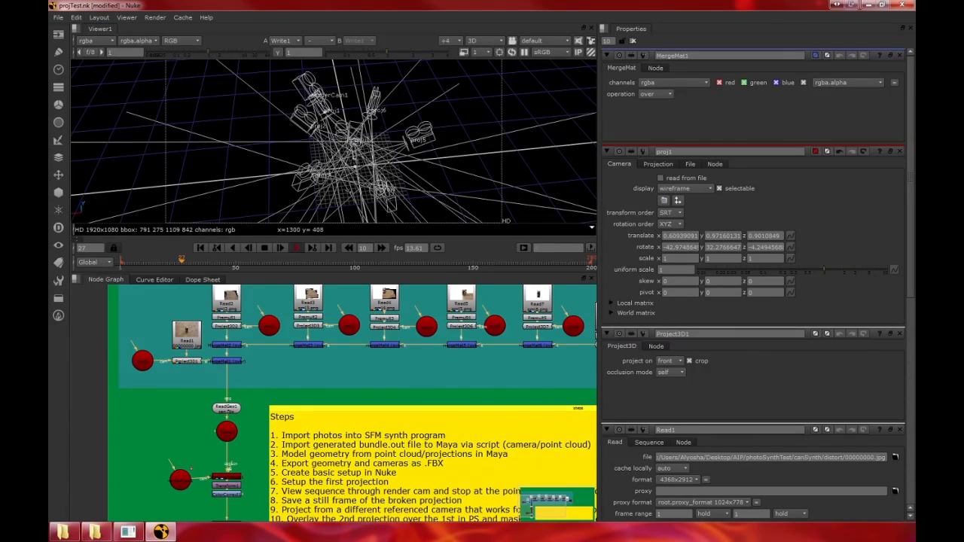